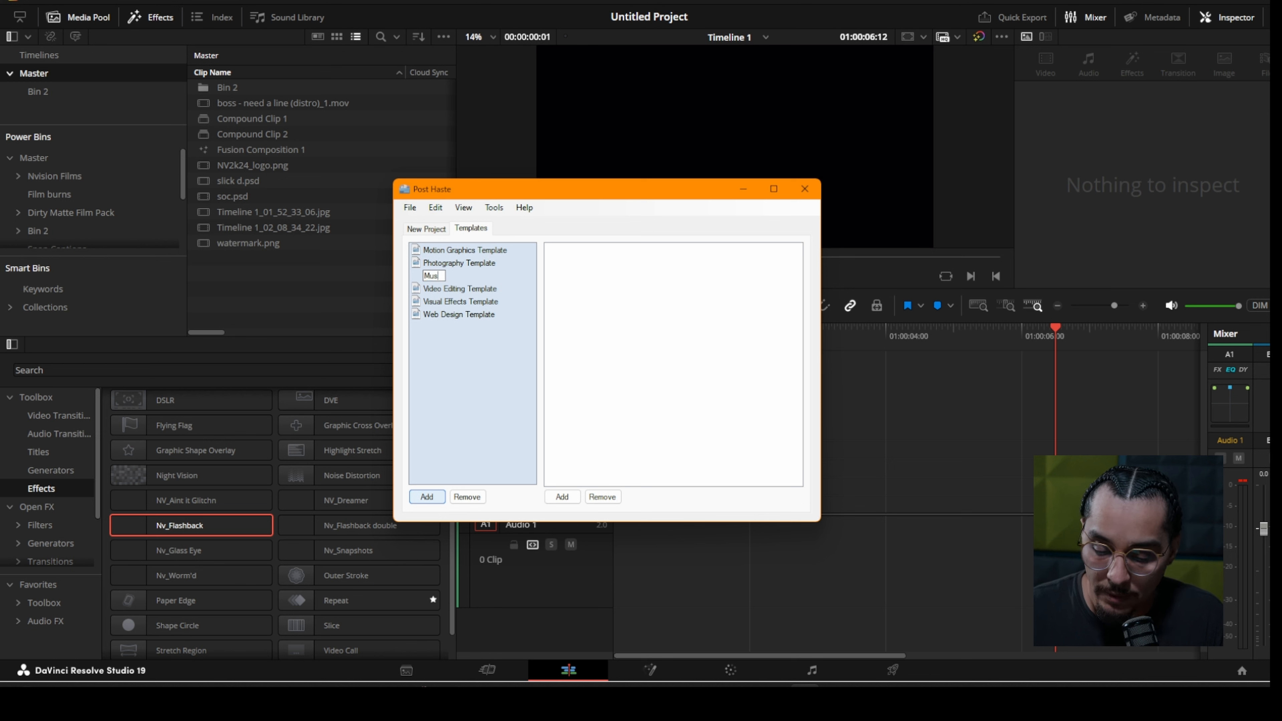
# Step: Name the new template Music Videos - Resolve
pyautogui.write('s')
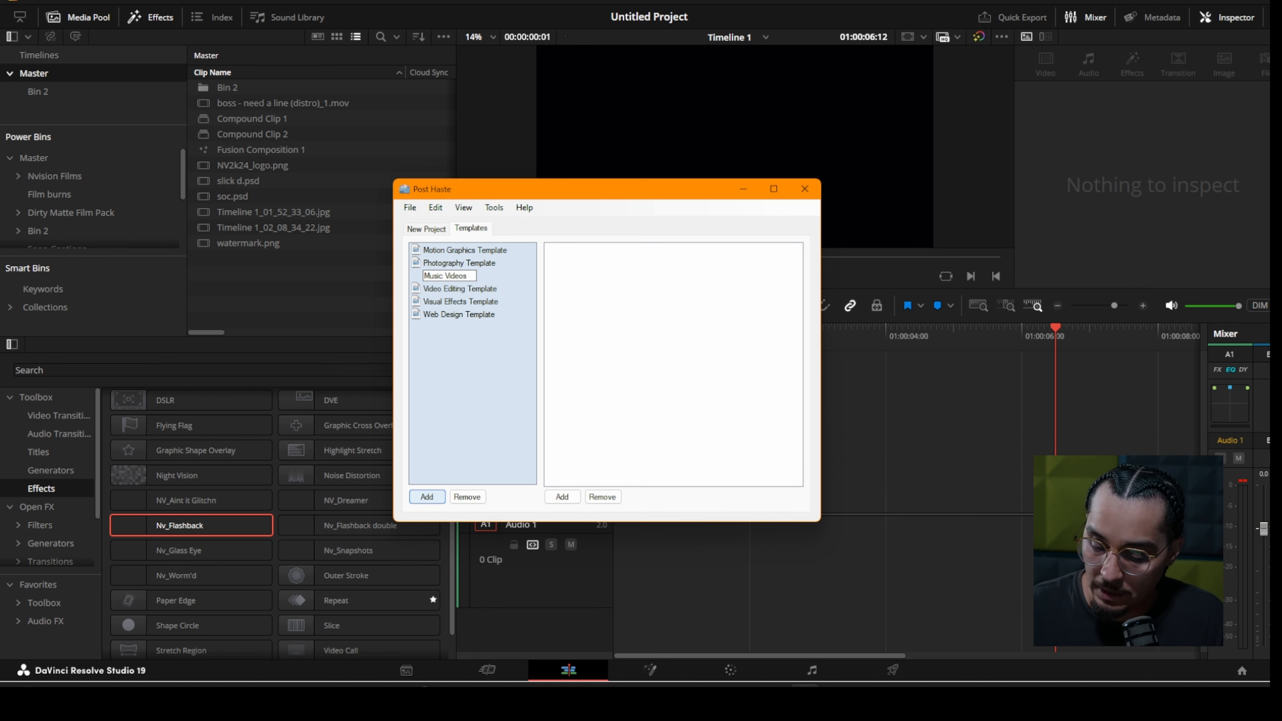
pyautogui.write(' - Resolve')
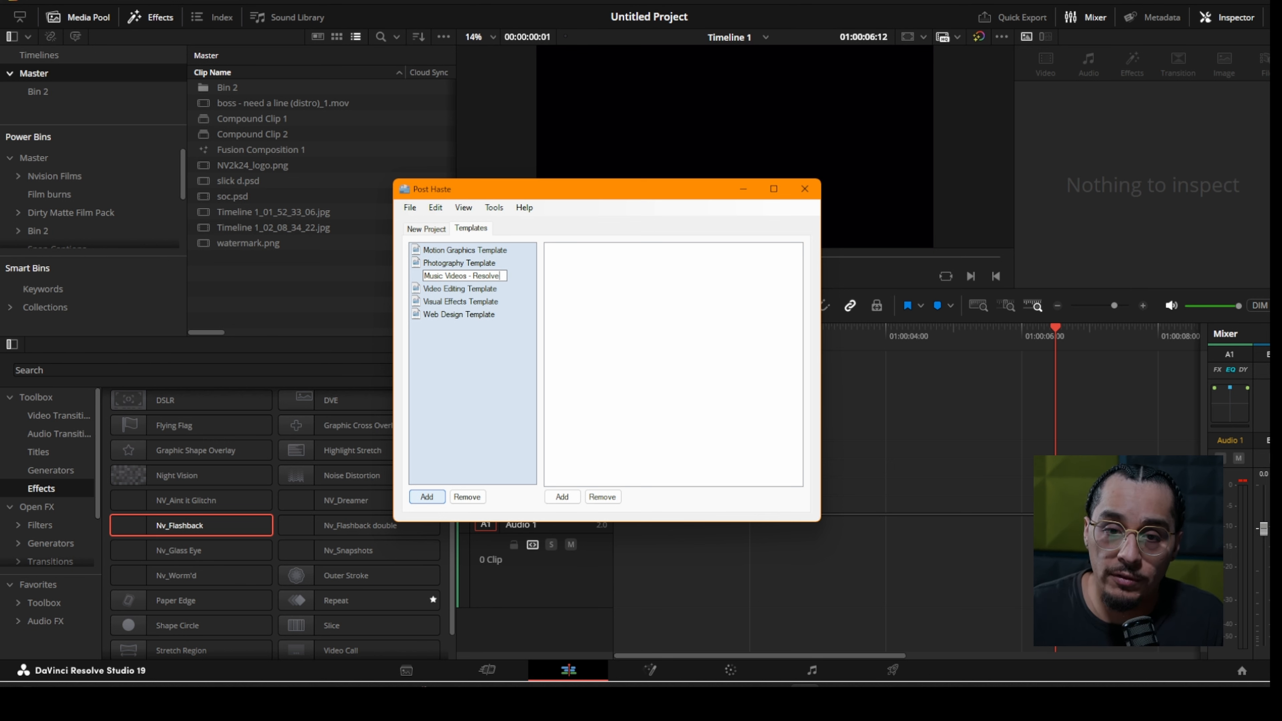
pyautogui.press('Return')
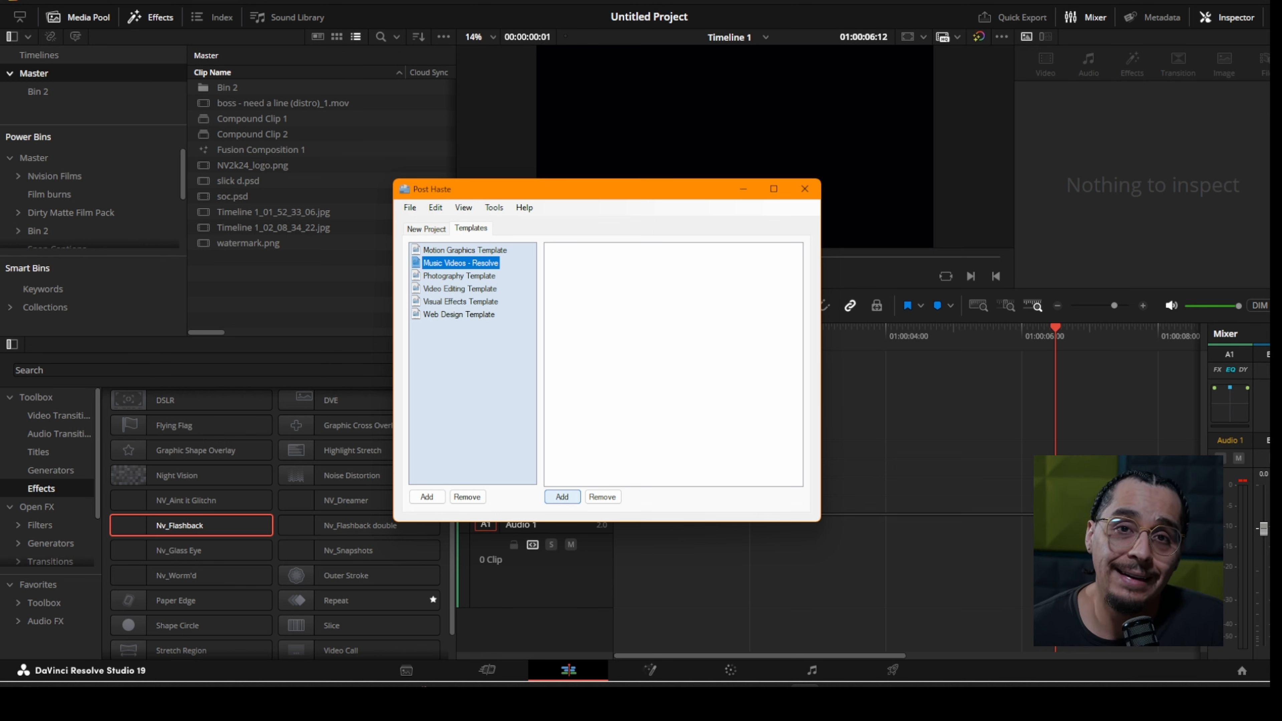
# Step: Review the Video Editing Template's folder structure and add a top-level folder named Video Folder to the Music Videos - Resolve template
pyautogui.click(460, 288)
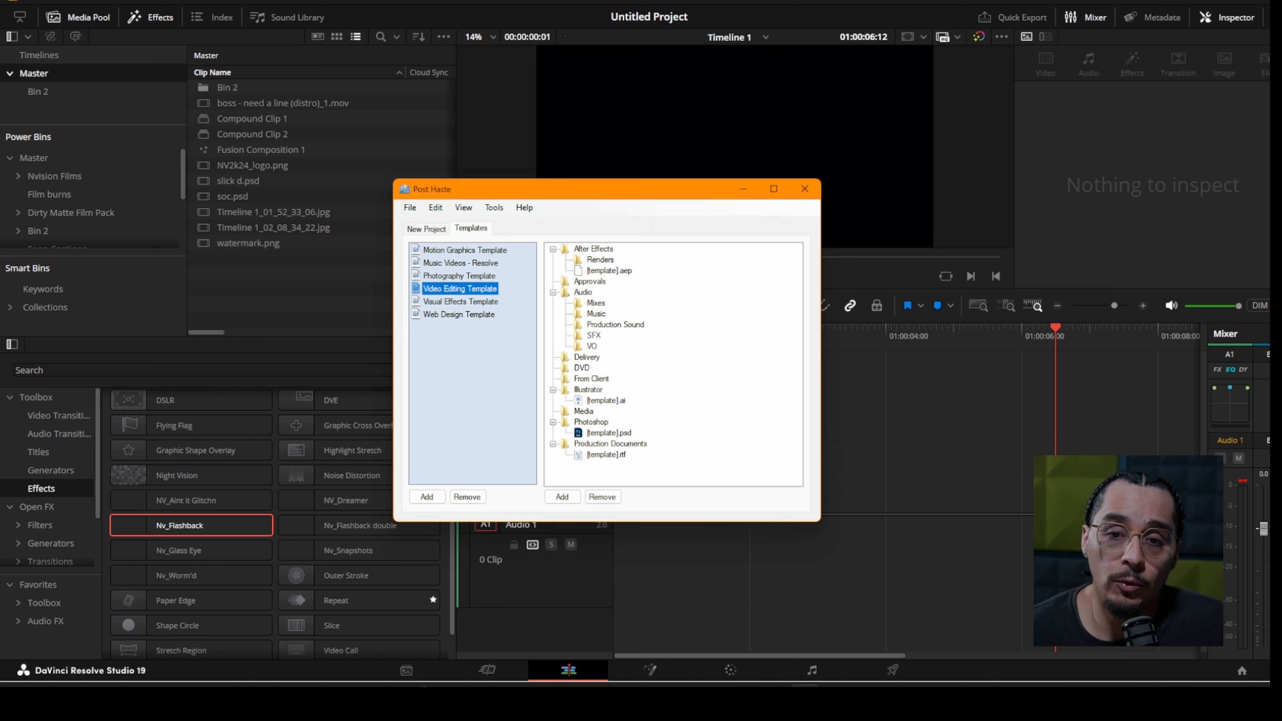
pyautogui.click(594, 249)
pyautogui.click(610, 444)
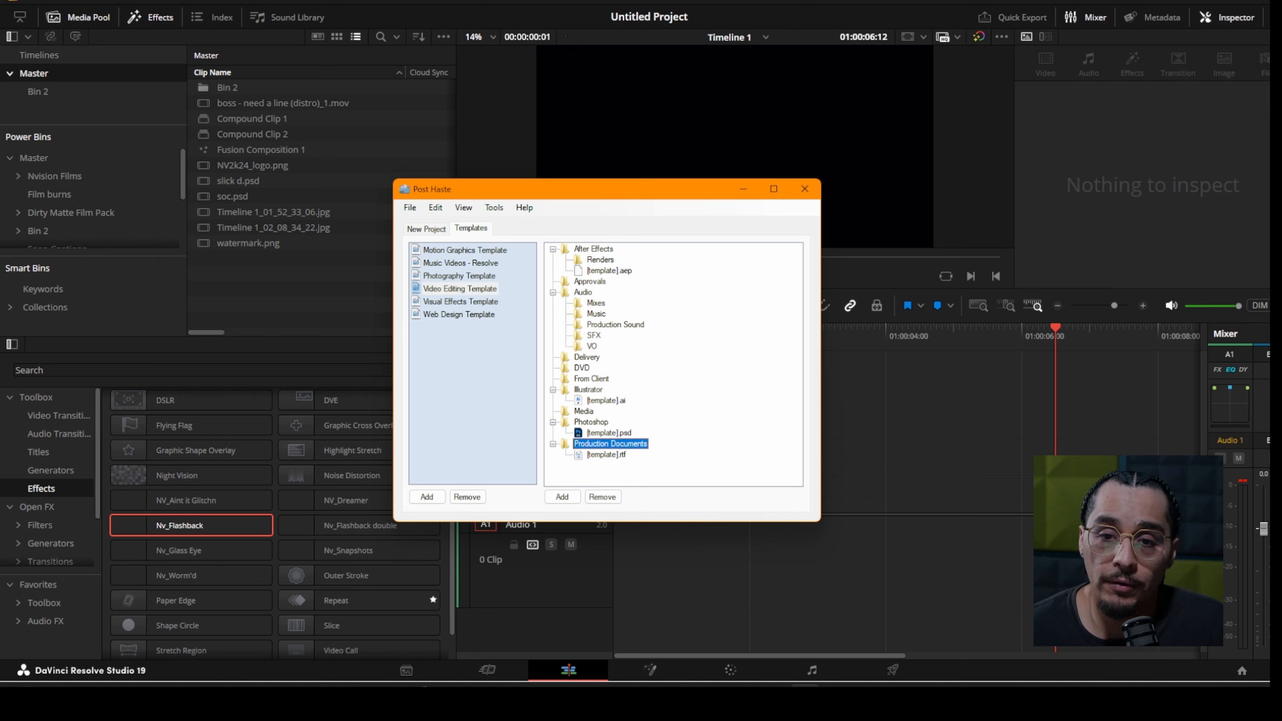
pyautogui.click(593, 248)
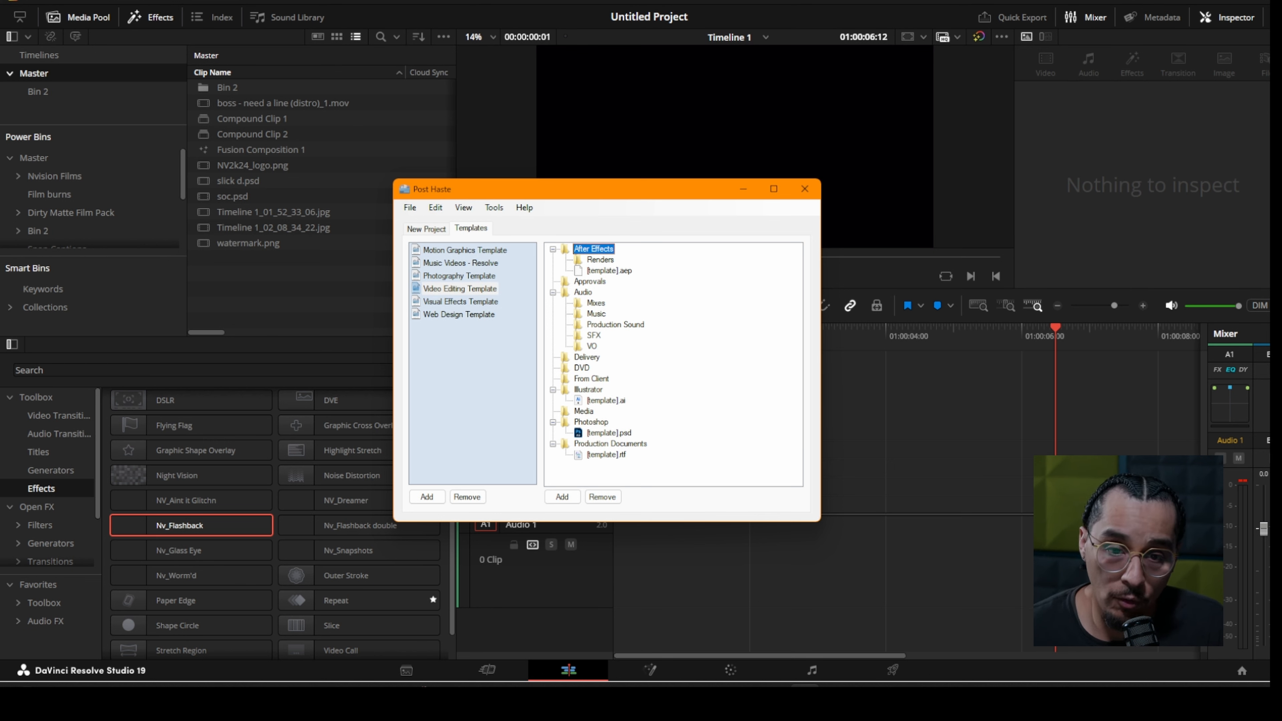
pyautogui.click(460, 263)
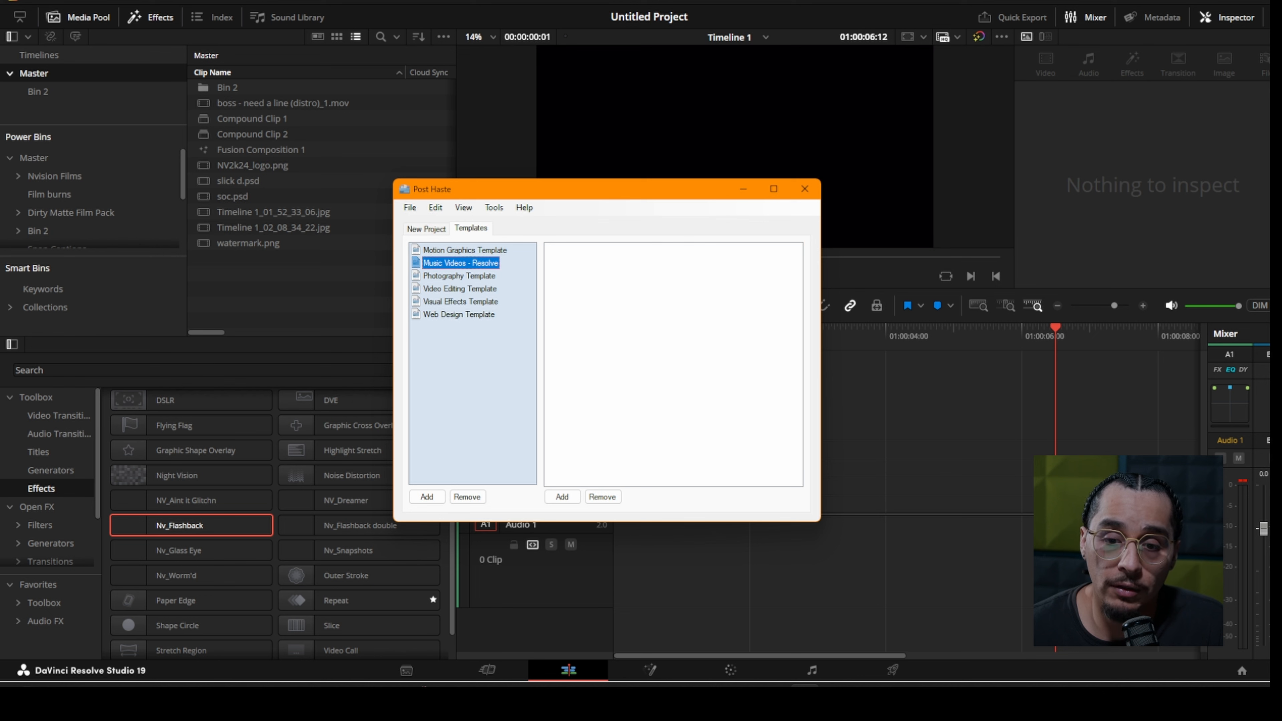
pyautogui.click(562, 496)
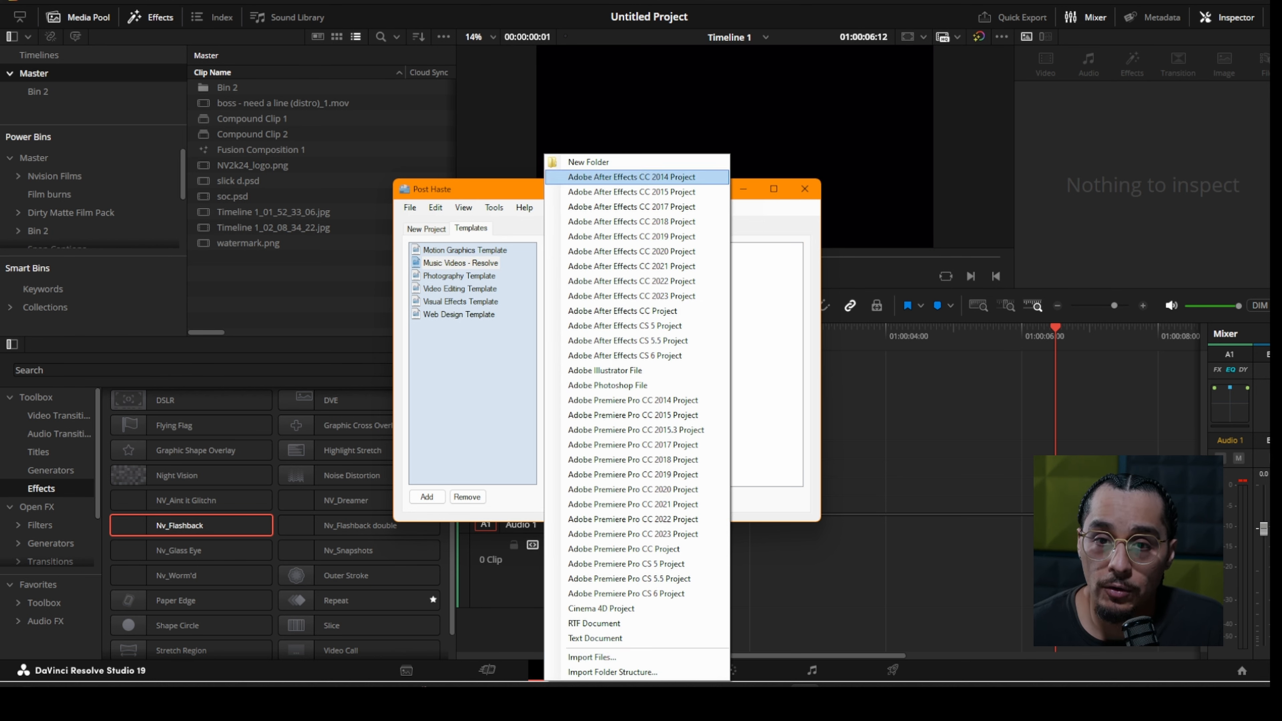
pyautogui.click(588, 161)
pyautogui.write('Video Folder')
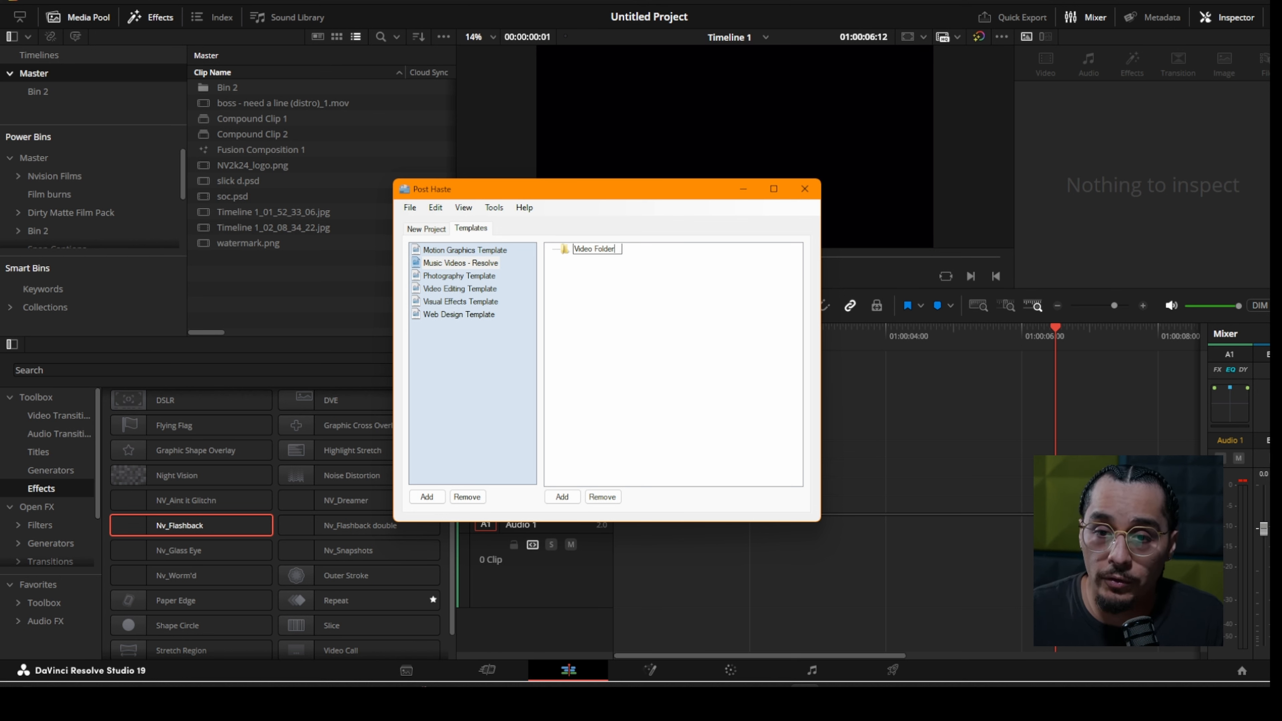
pyautogui.press('Return')
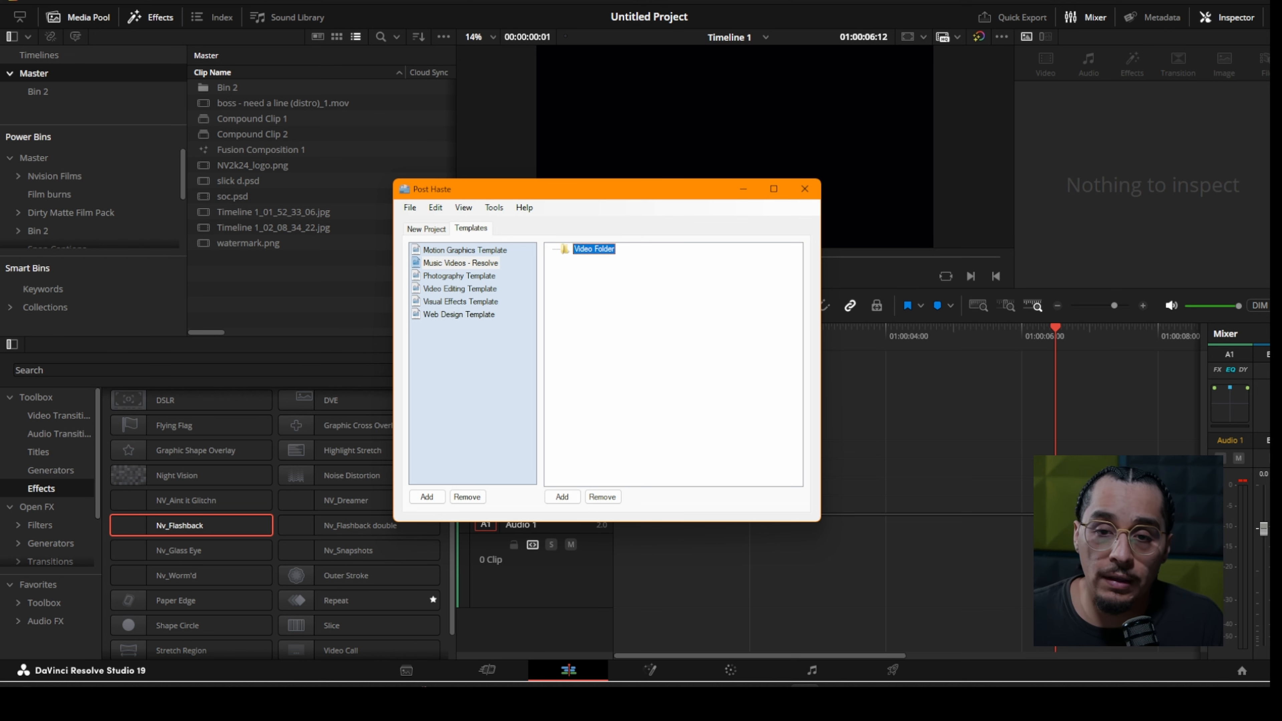
# Step: Add three subfolders named Camera A, Camera B and Camera C inside Video Folder
pyautogui.click(562, 496)
pyautogui.click(588, 161)
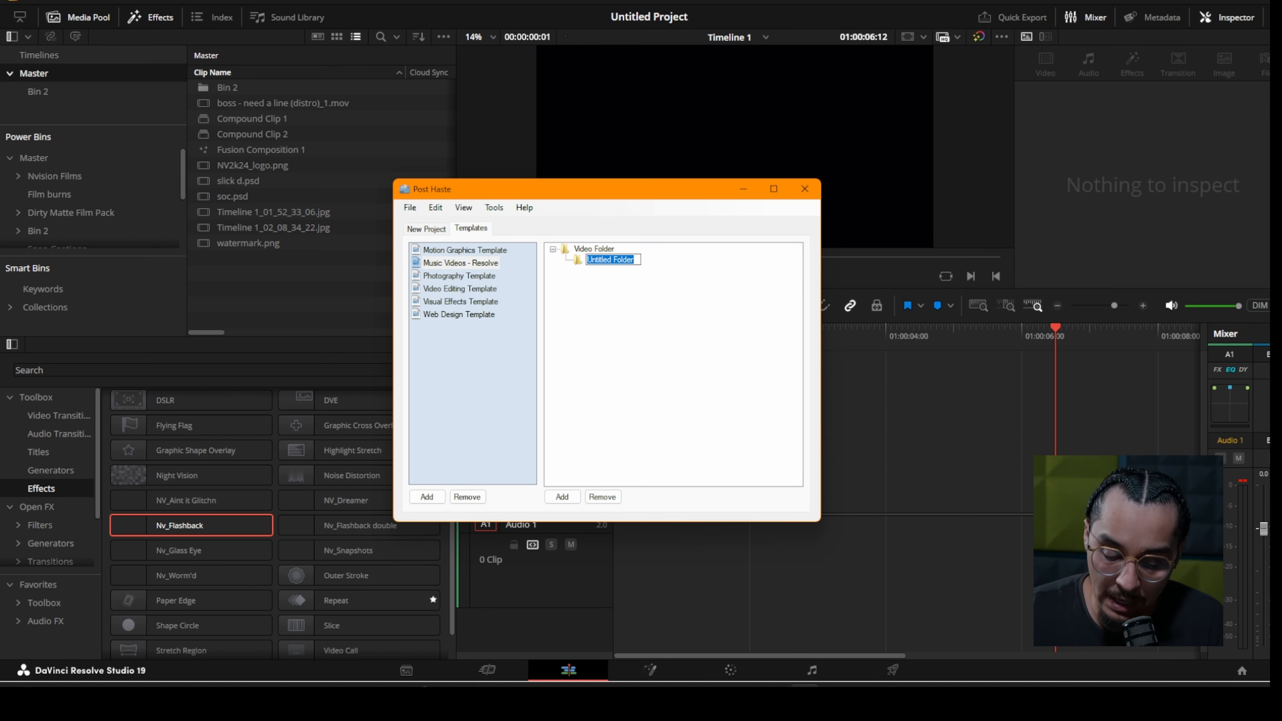
pyautogui.write('Camera A')
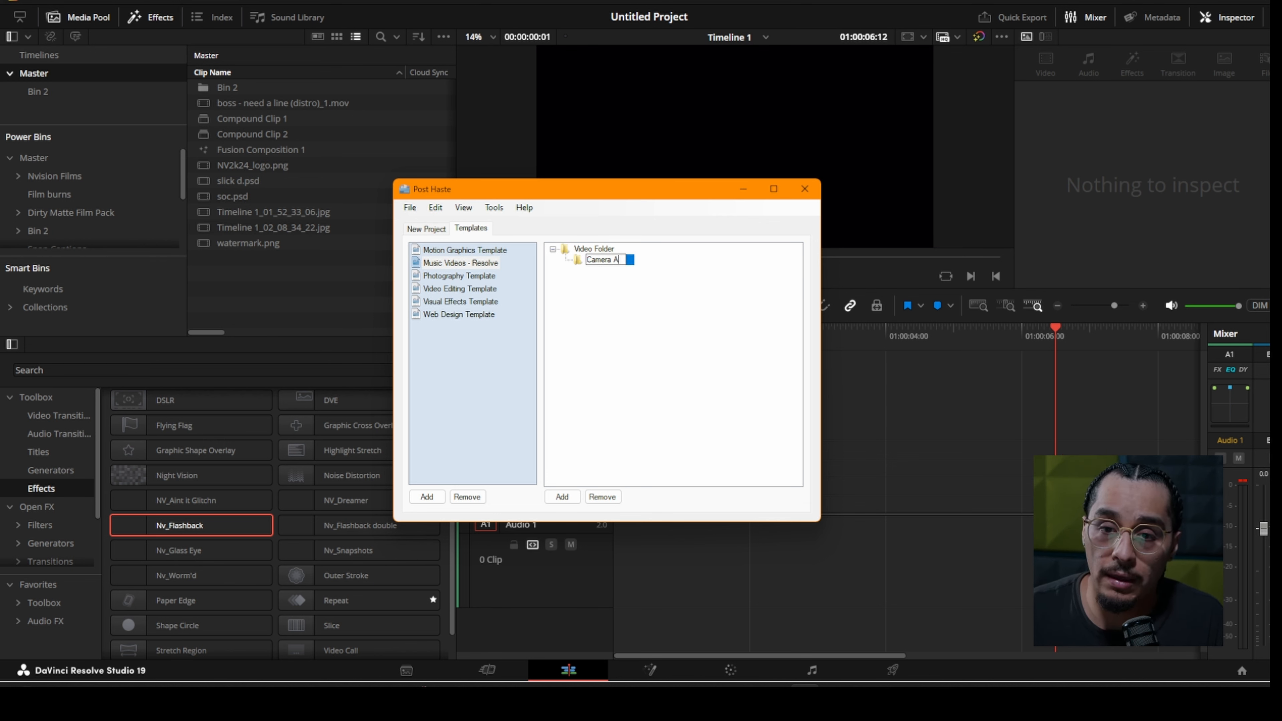
pyautogui.click(593, 248)
pyautogui.click(562, 496)
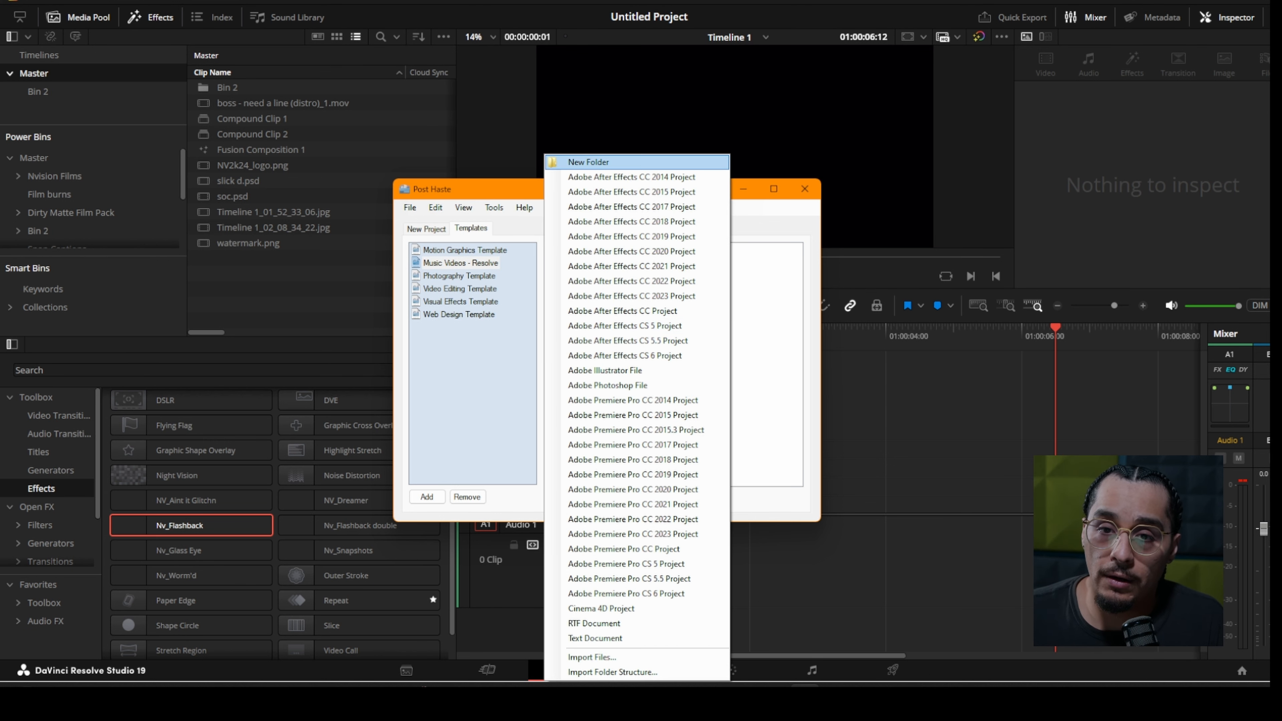
pyautogui.click(588, 163)
pyautogui.write('Camera B')
pyautogui.click(594, 248)
pyautogui.click(562, 496)
pyautogui.click(588, 163)
pyautogui.write('Camera C')
# Step: Add a folder named Audio and move it out of Video Folder to the template's top level
pyautogui.click(594, 249)
pyautogui.click(561, 496)
pyautogui.click(588, 163)
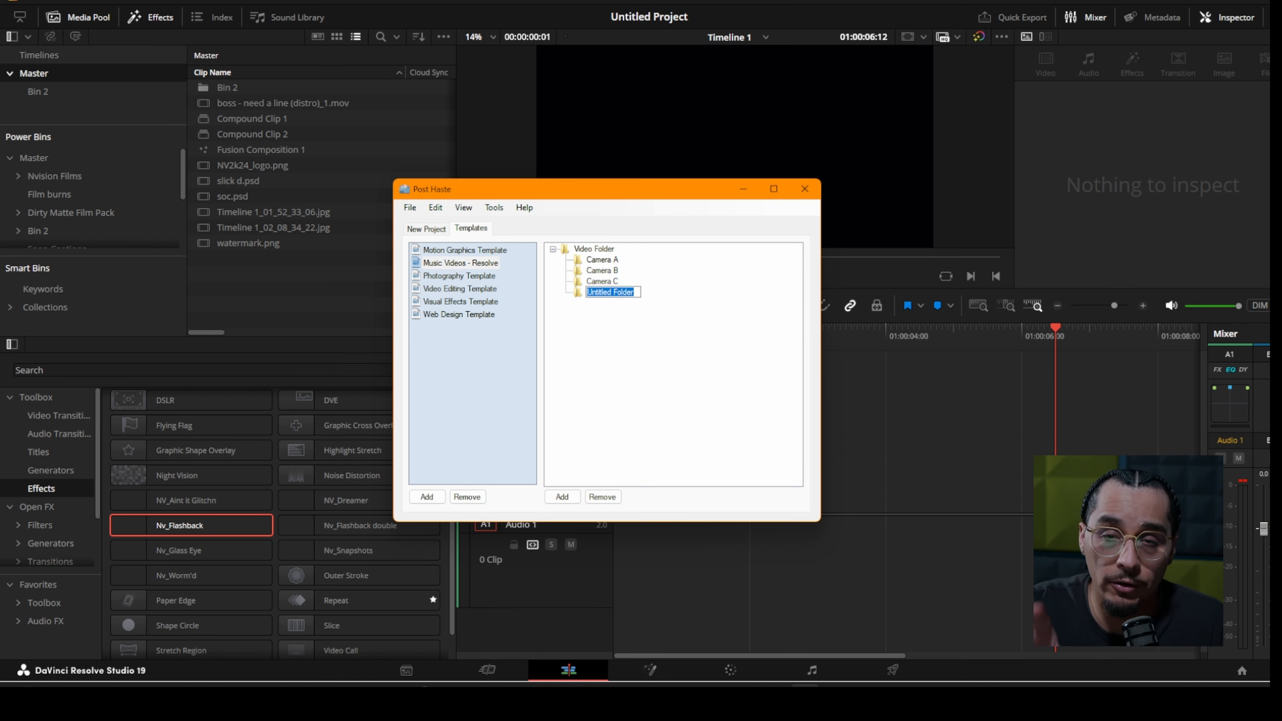
pyautogui.write('Audio')
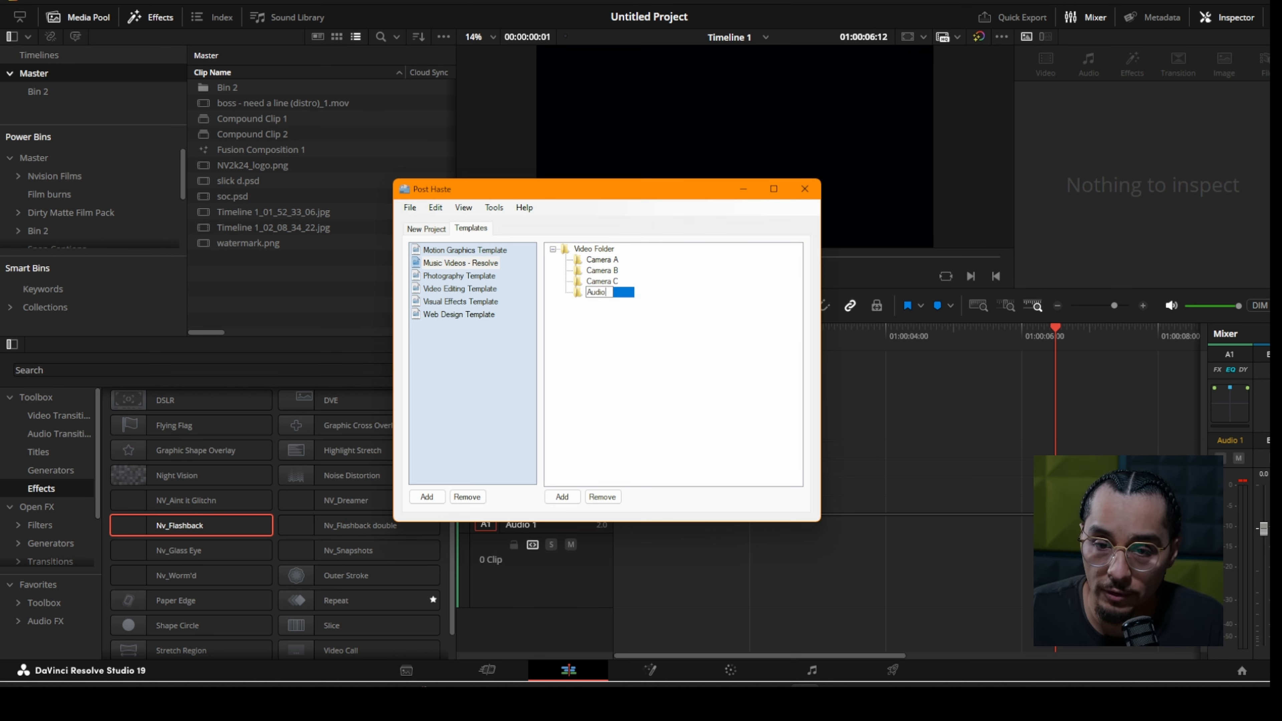
pyautogui.press('Return')
pyautogui.moveTo(596, 293); pyautogui.dragTo(596, 349)
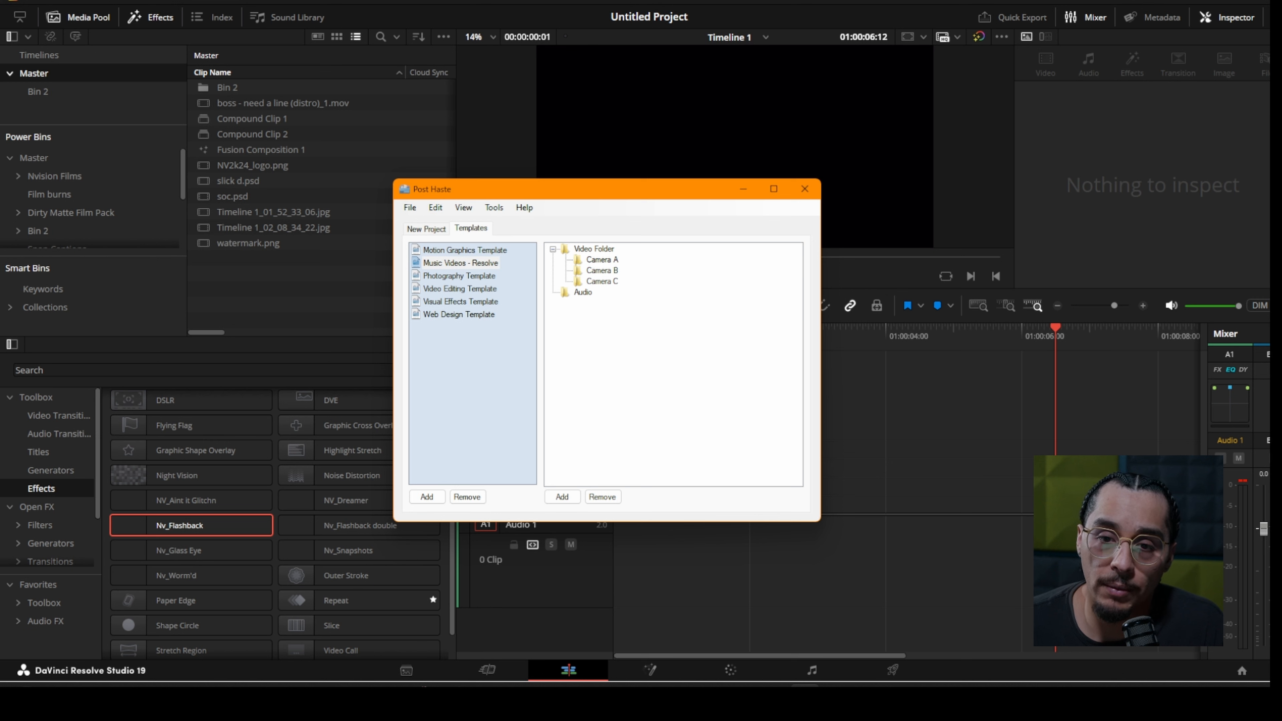
pyautogui.click(553, 249)
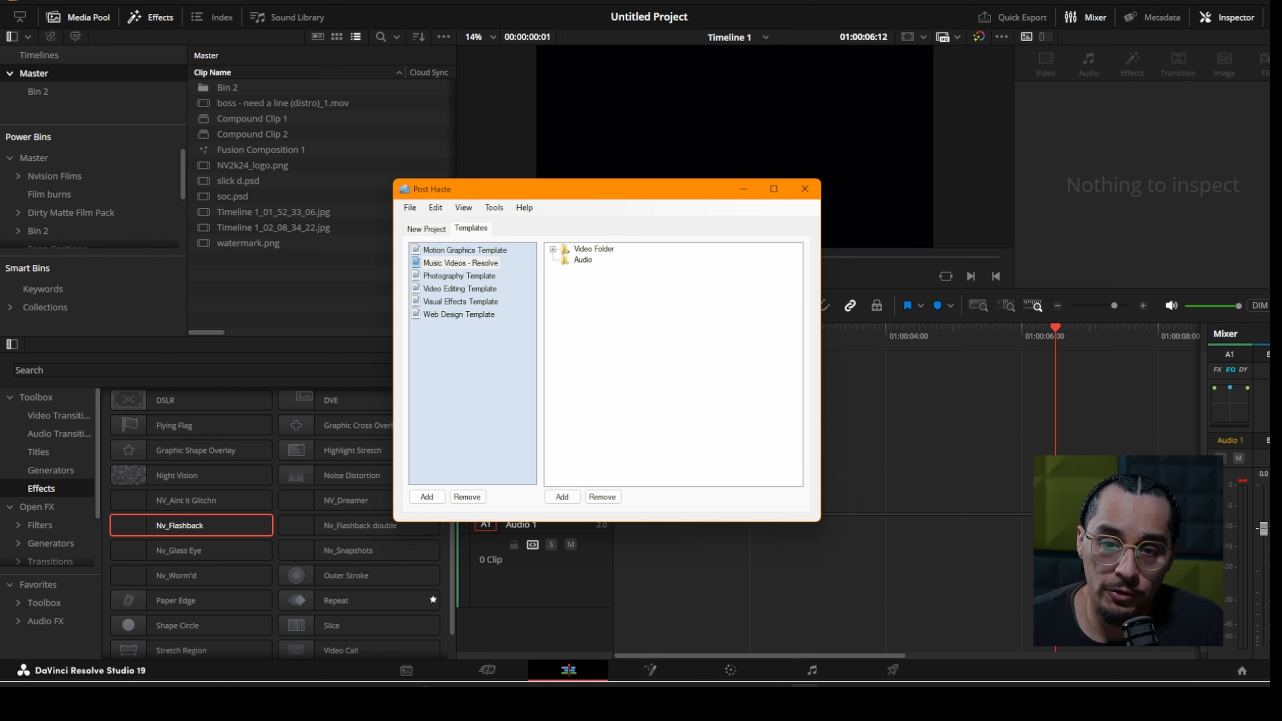
pyautogui.click(459, 275)
pyautogui.click(460, 263)
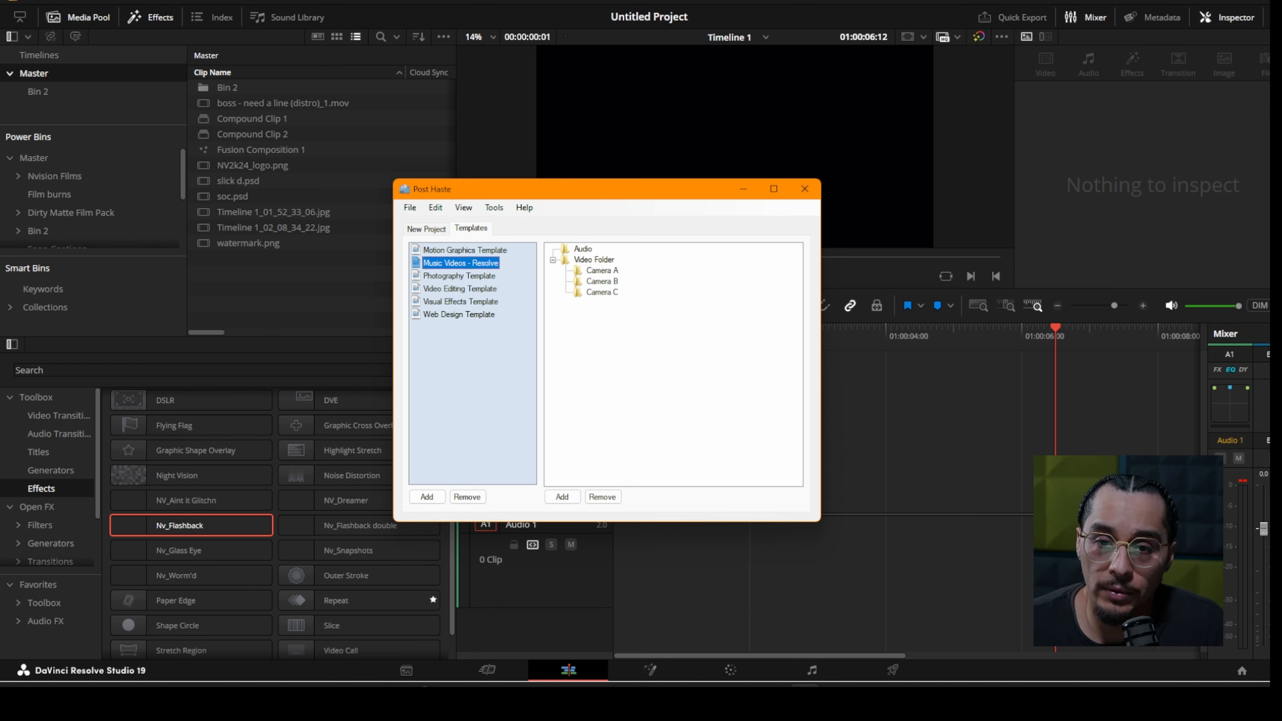
# Step: Collapse Video Folder and add a subfolder named Sync Audio inside the Audio folder
pyautogui.click(553, 259)
pyautogui.click(583, 248)
pyautogui.click(561, 496)
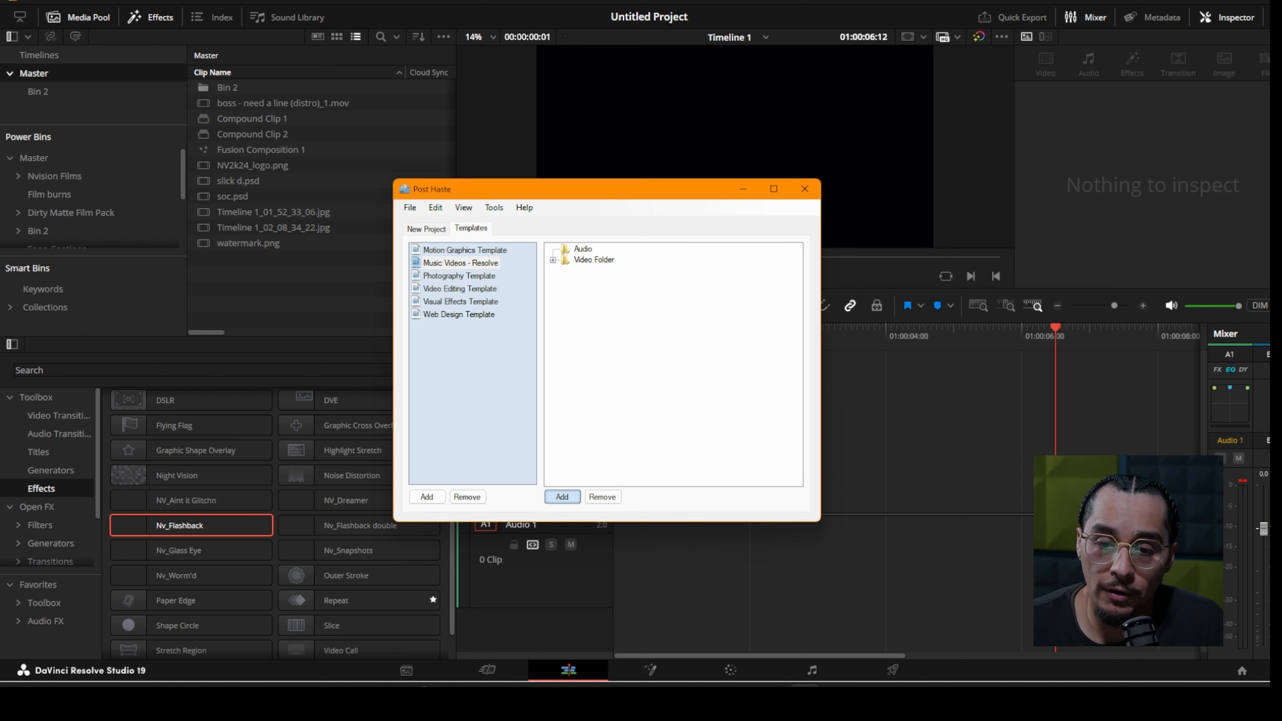
pyautogui.click(588, 161)
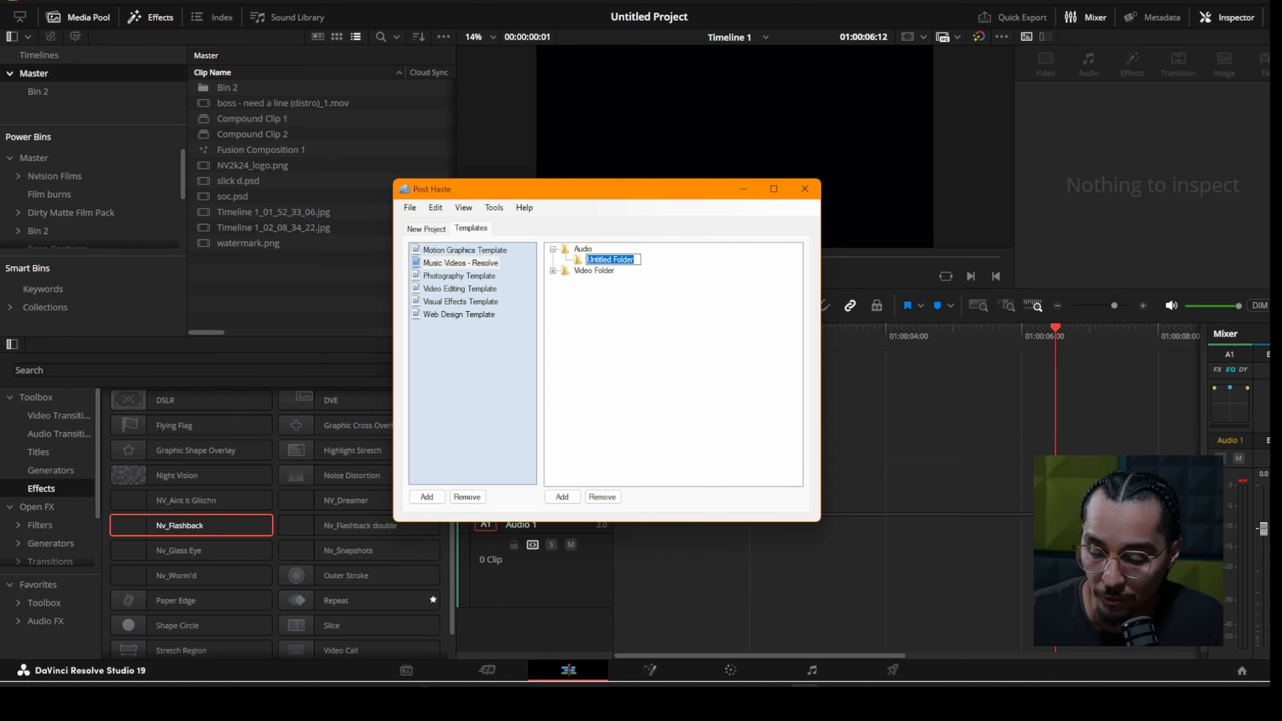
pyautogui.write('Sync Audio')
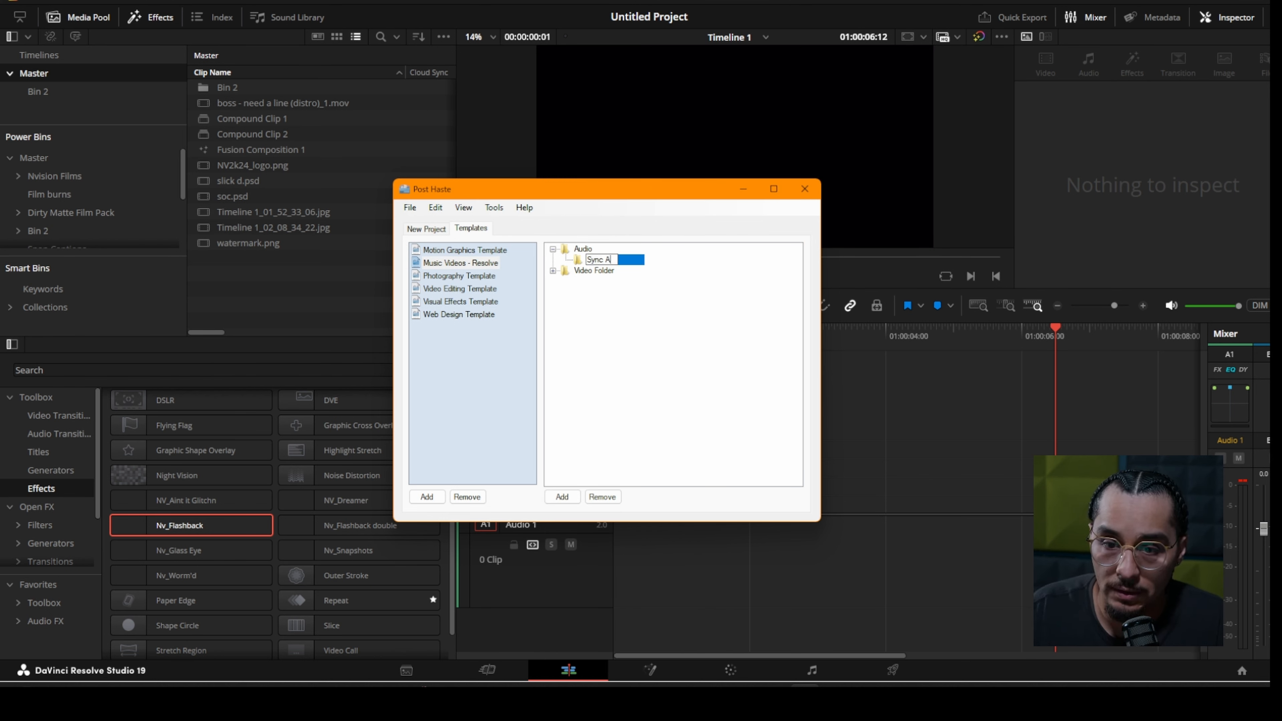
pyautogui.press('Return')
# Step: Add a subfolder named Music inside the Audio folder, alongside Sync Audio
pyautogui.click(562, 496)
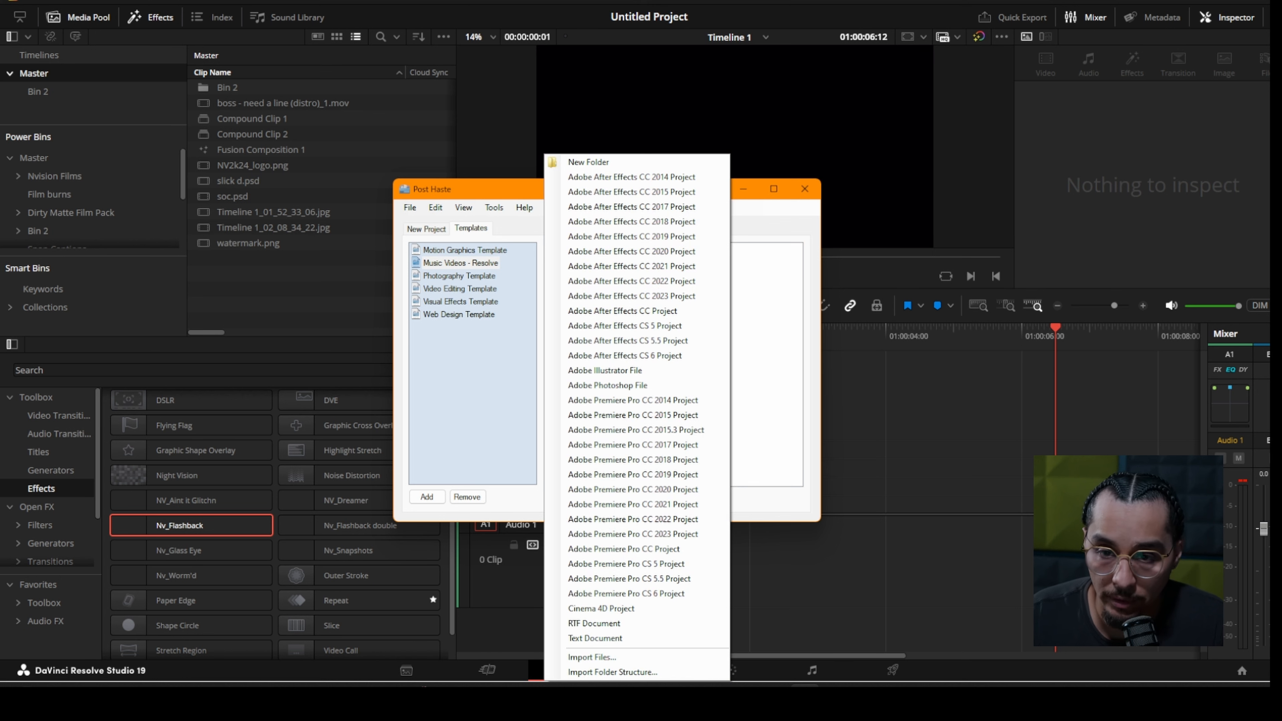
pyautogui.click(588, 161)
pyautogui.write('M')
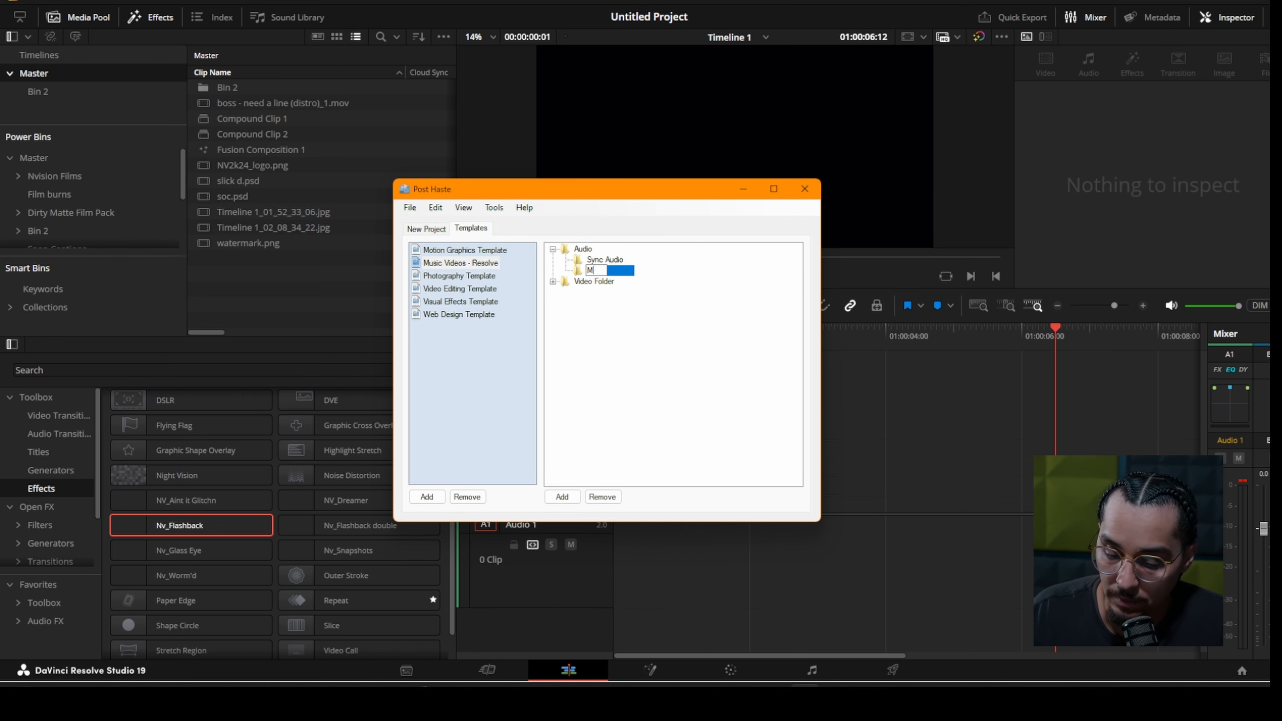
pyautogui.write('usic')
pyautogui.press('Return')
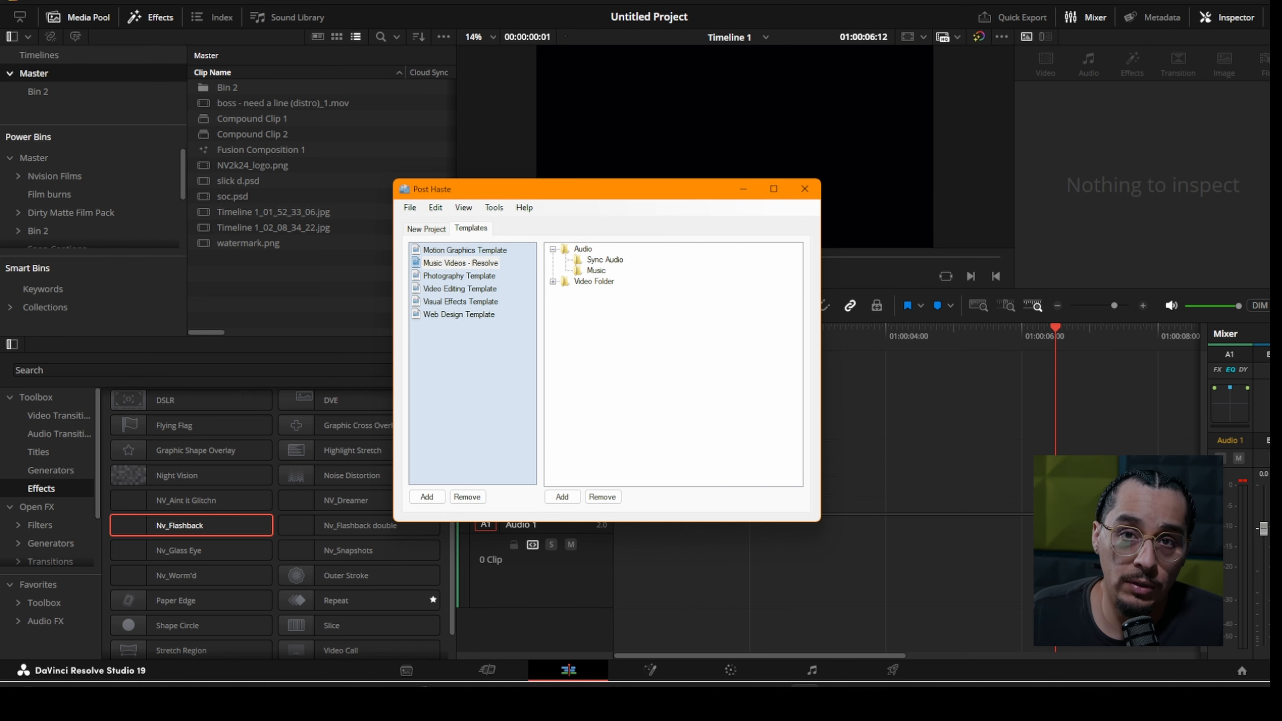
pyautogui.click(553, 282)
pyautogui.click(594, 282)
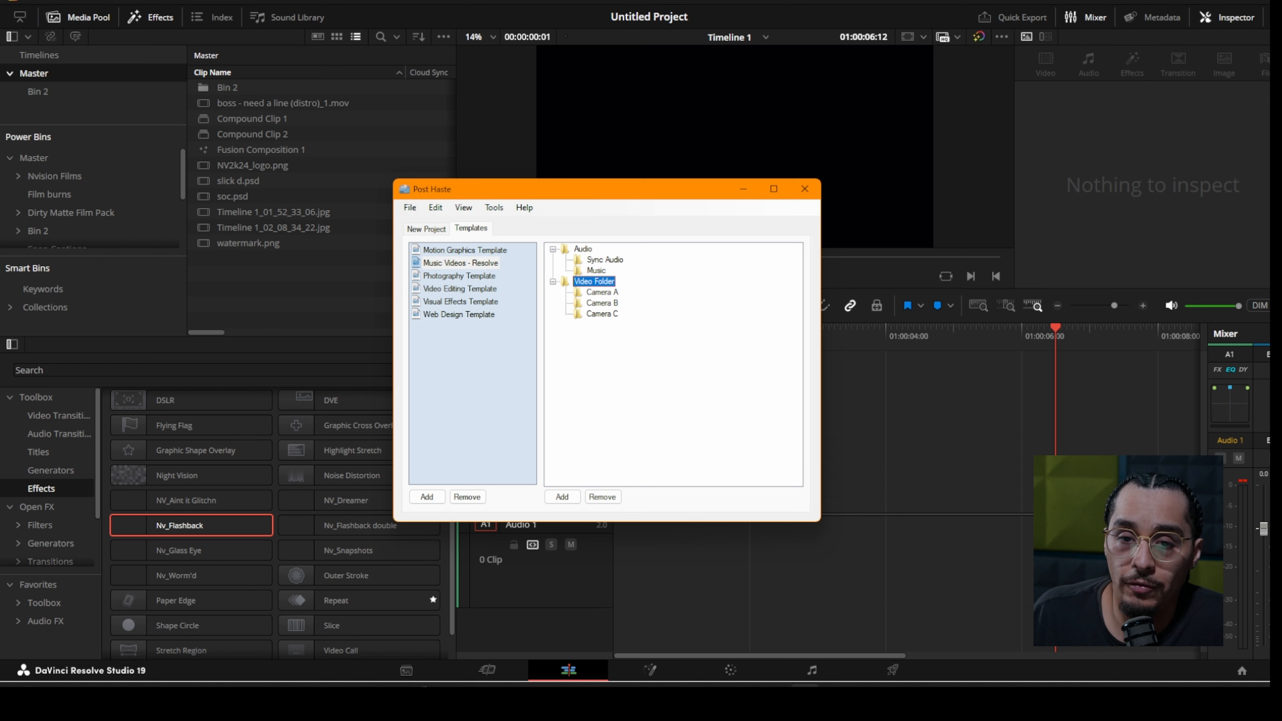
pyautogui.click(553, 281)
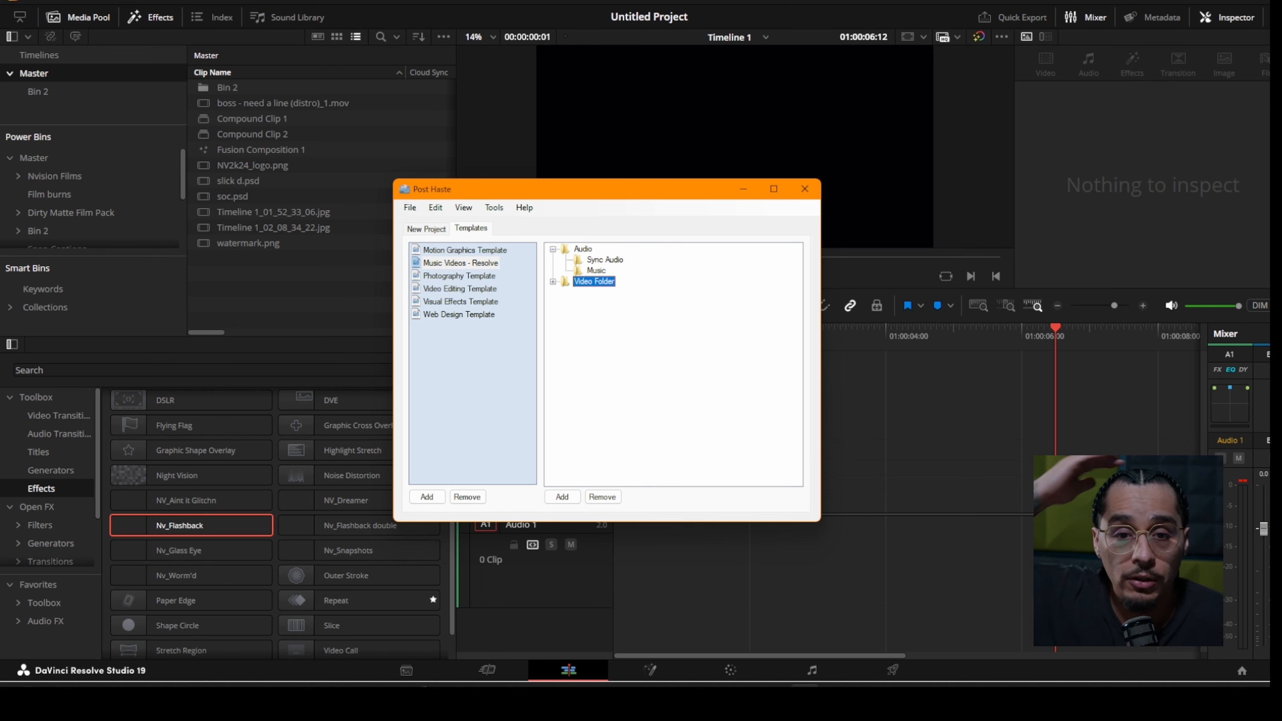
# Step: Using the Video Editing Template as reference, add a subfolder named SFx to the Audio folder of the Music Videos - Resolve template
pyautogui.click(459, 289)
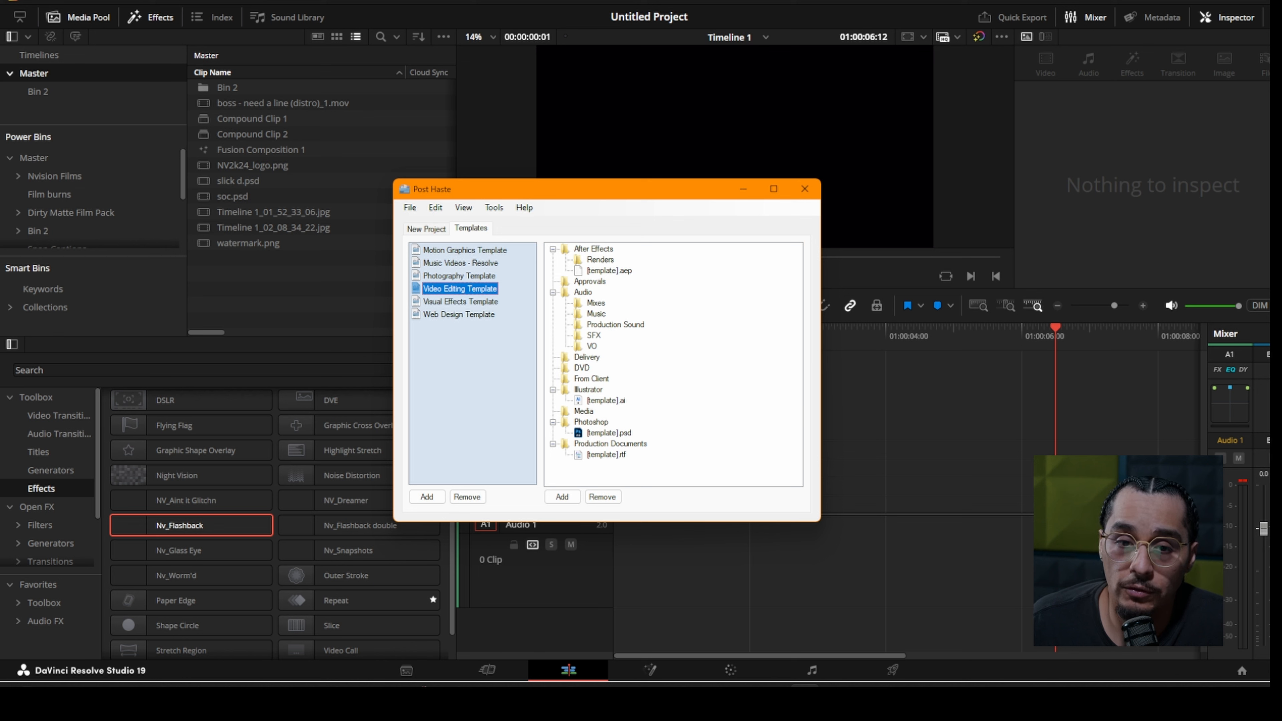
pyautogui.click(461, 263)
pyautogui.click(583, 249)
pyautogui.click(562, 497)
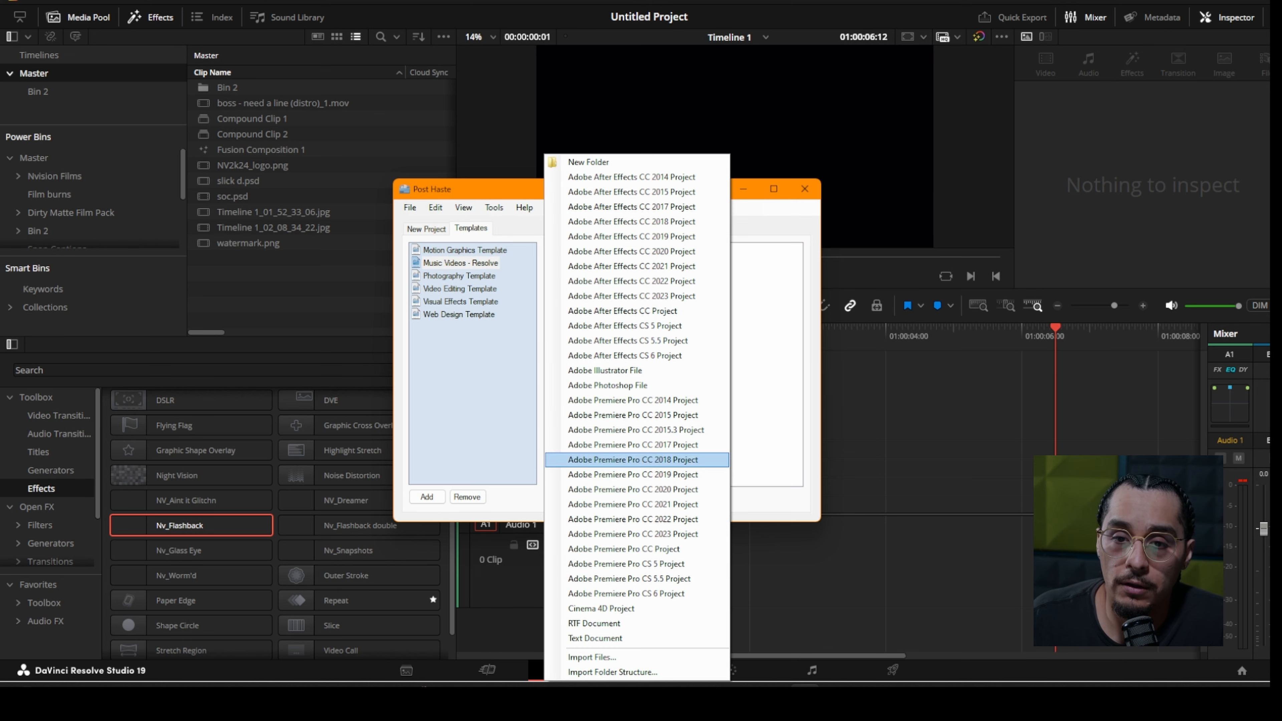
pyautogui.click(588, 161)
pyautogui.write('SFx')
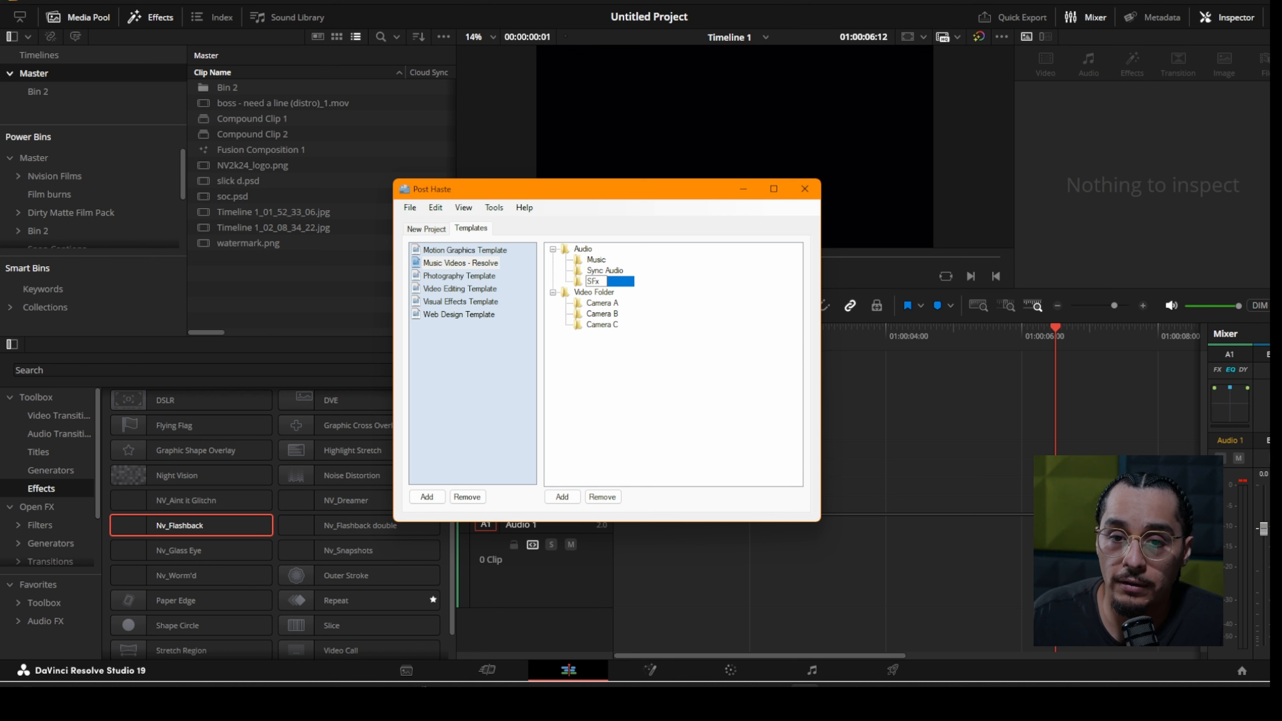
pyautogui.press('Return')
# Step: After consulting the Video Editing Template, add a Deliverables folder to Music Videos - Resolve and move it out of Video Folder to the top level
pyautogui.click(459, 289)
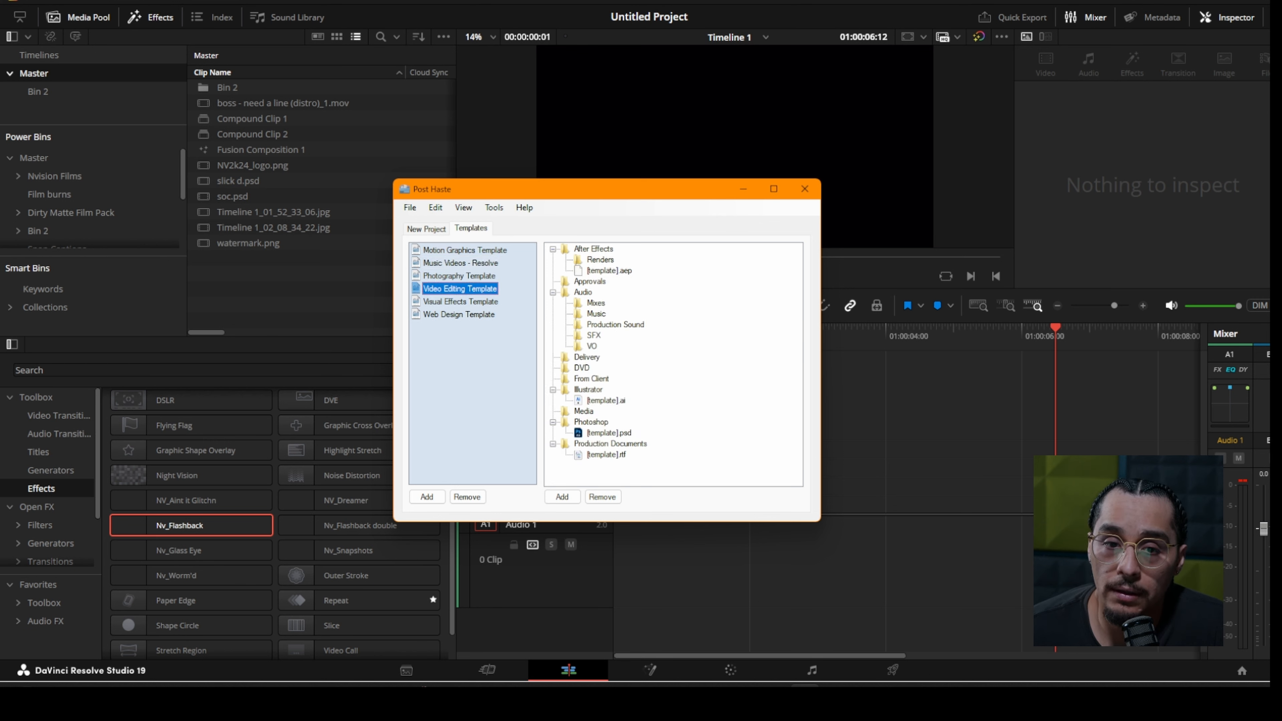
pyautogui.click(553, 292)
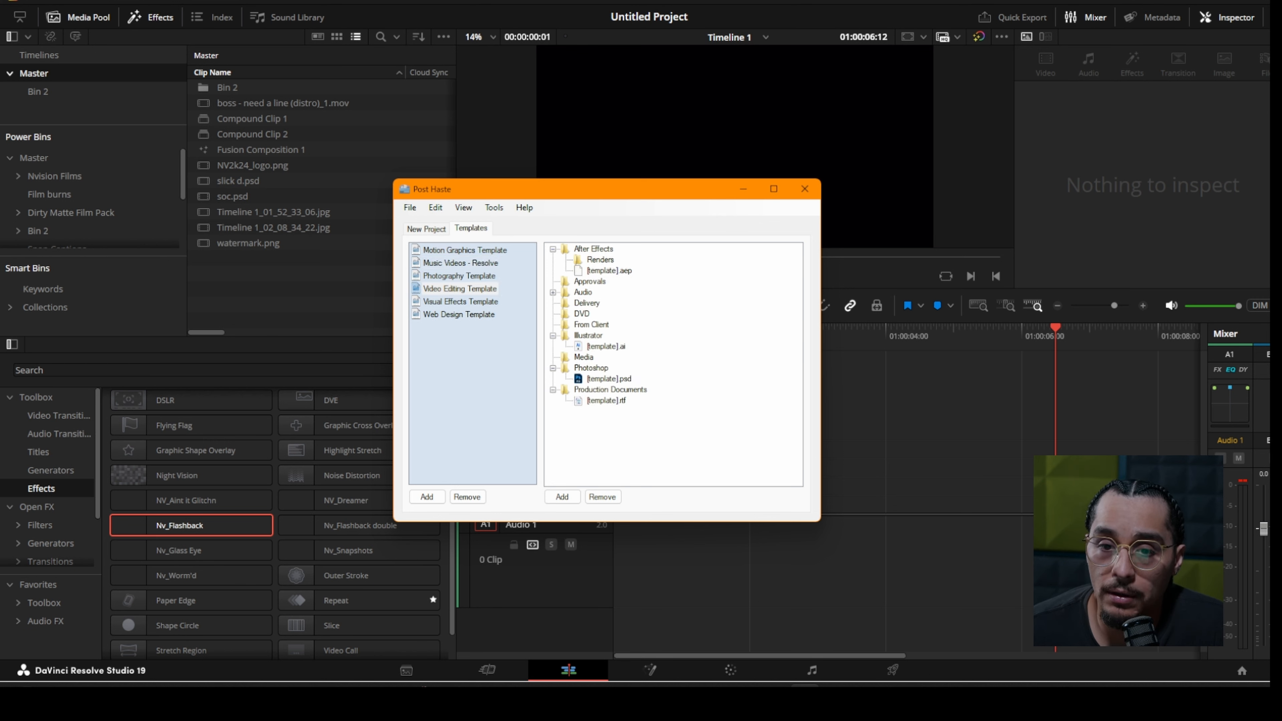
pyautogui.click(460, 263)
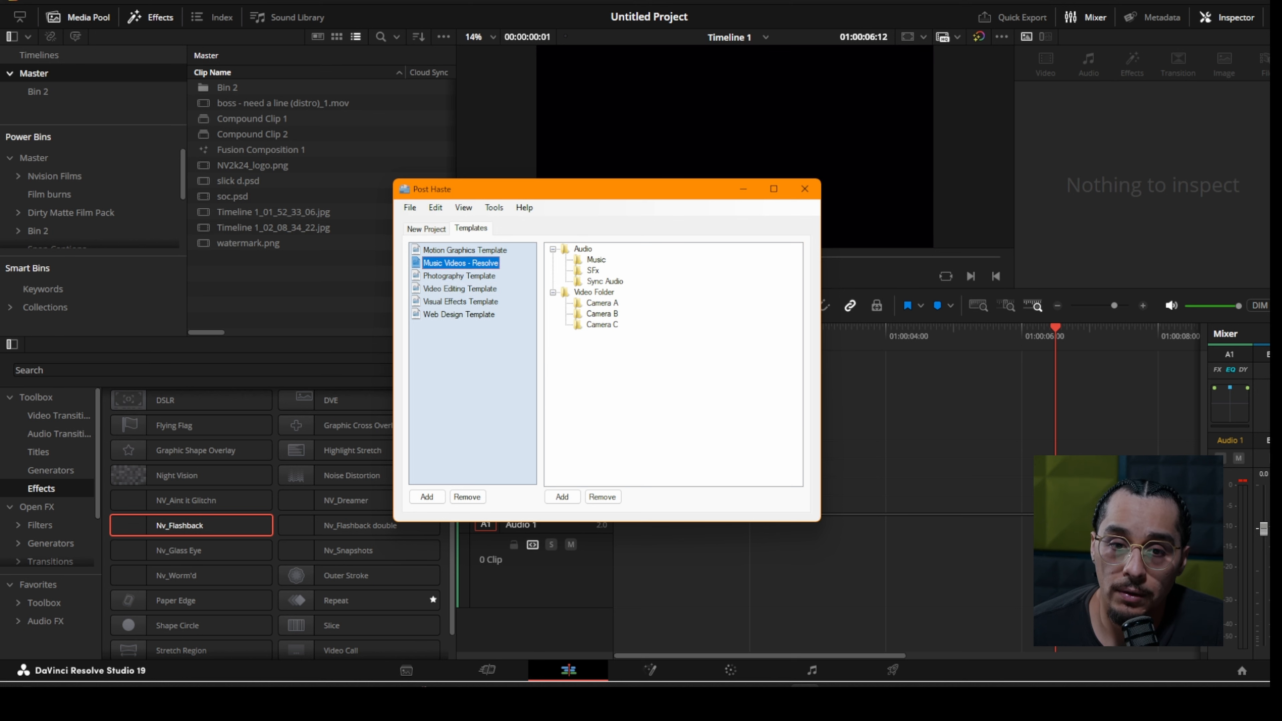
pyautogui.click(593, 292)
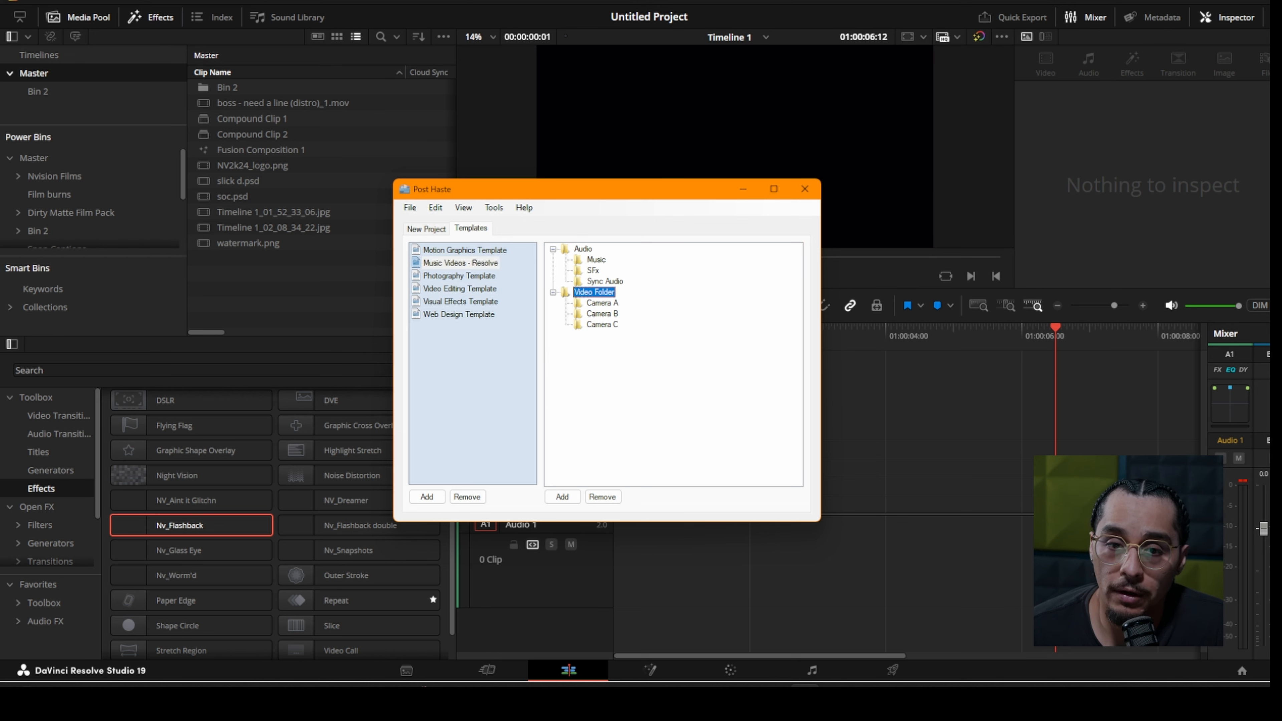
pyautogui.click(562, 497)
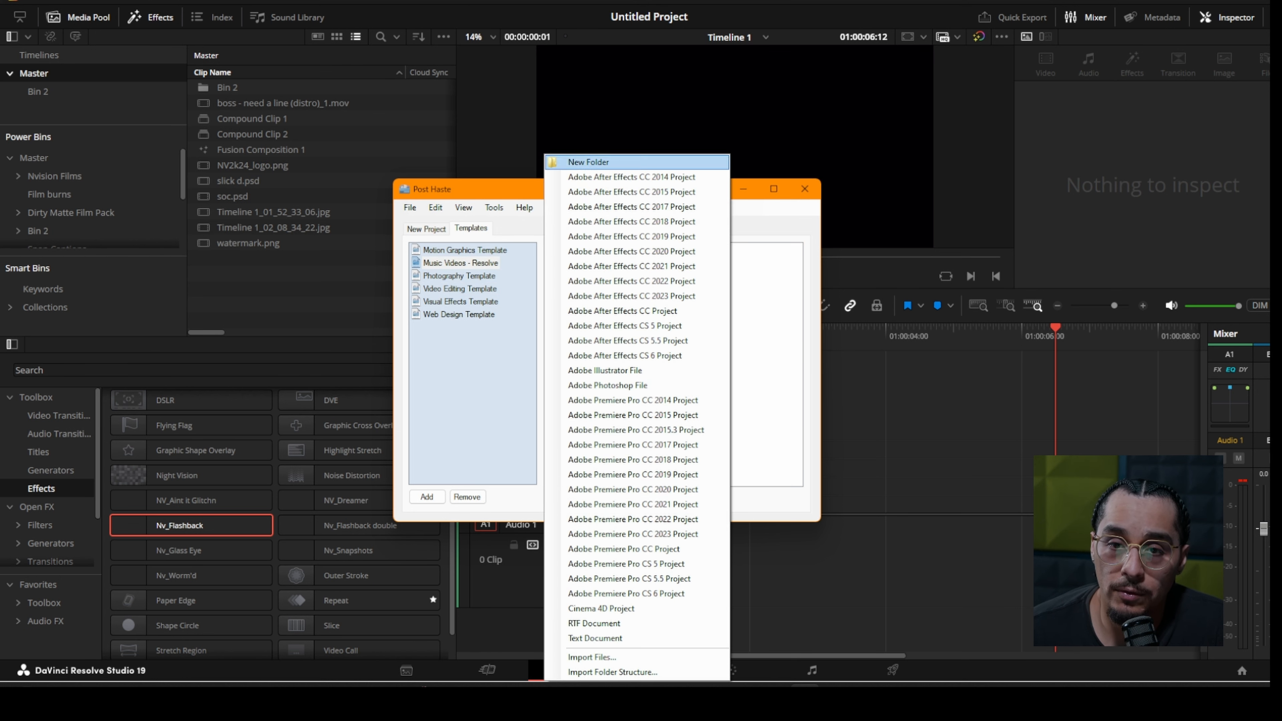
pyautogui.click(588, 161)
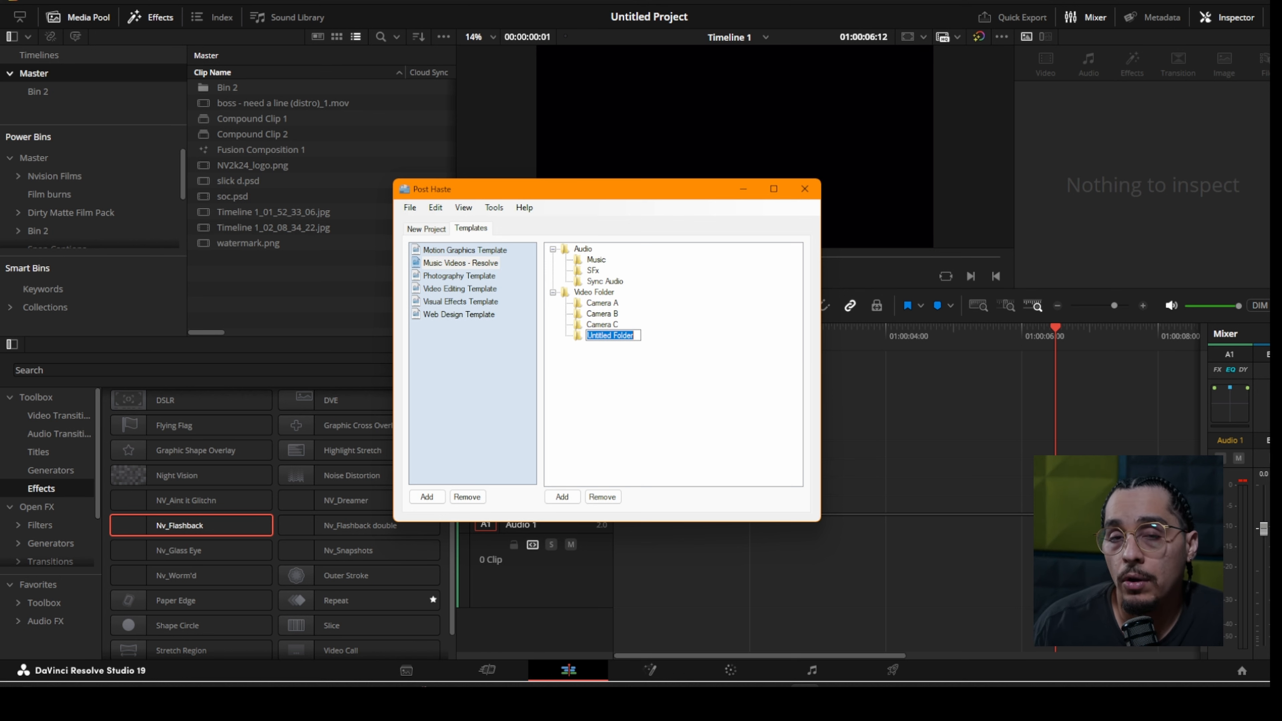
pyautogui.write('Deliverables')
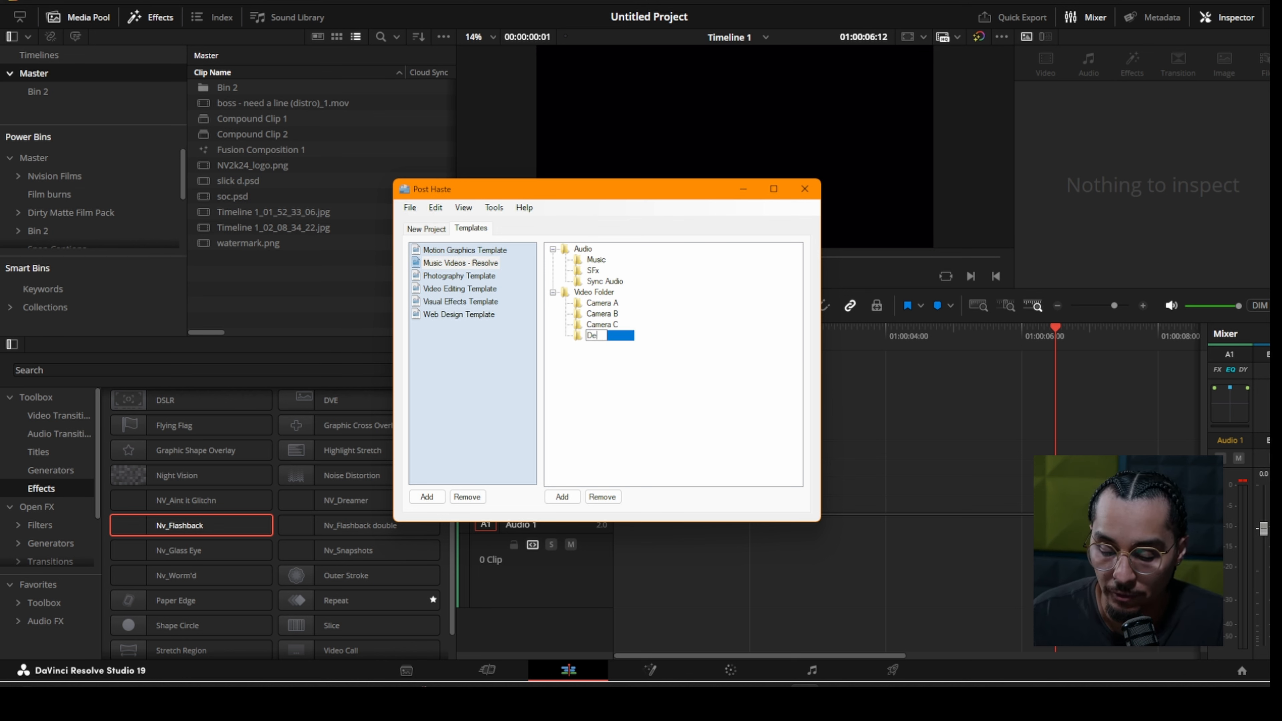
pyautogui.press('Return')
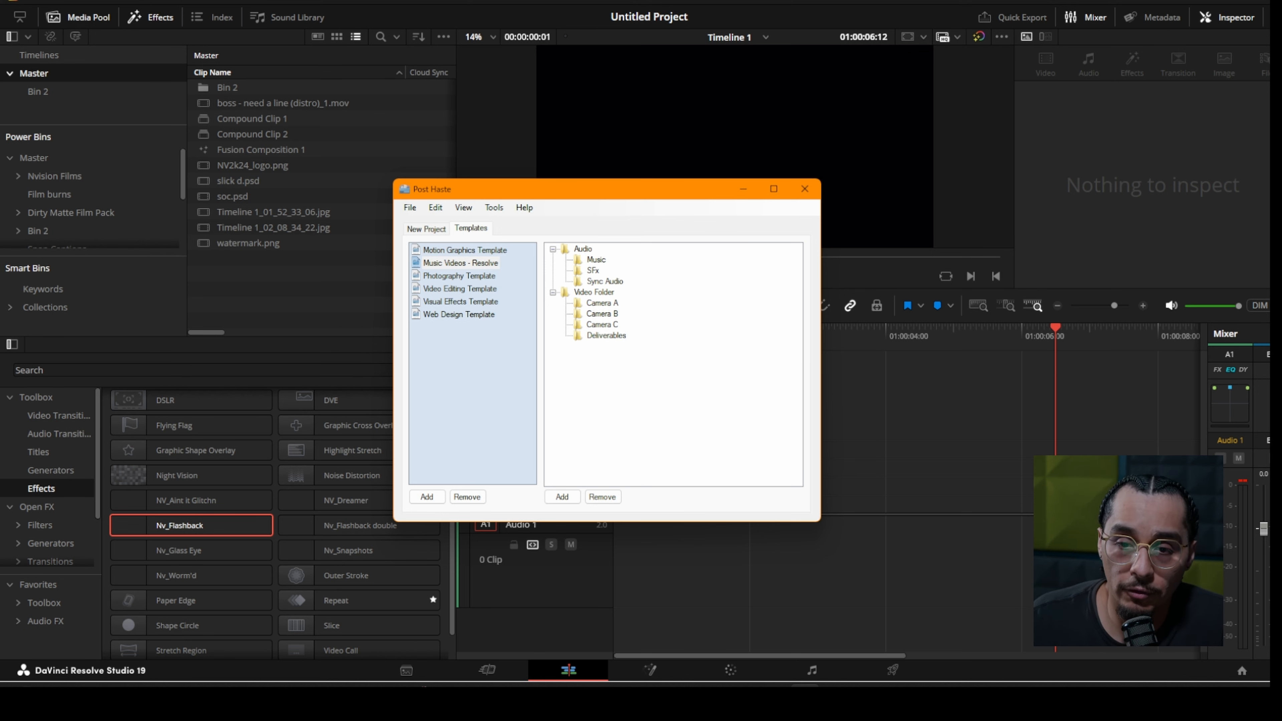
pyautogui.moveTo(606, 335); pyautogui.dragTo(605, 379)
# Step: Add a subfolder named Client Approved inside the Deliverables folder
pyautogui.click(594, 336)
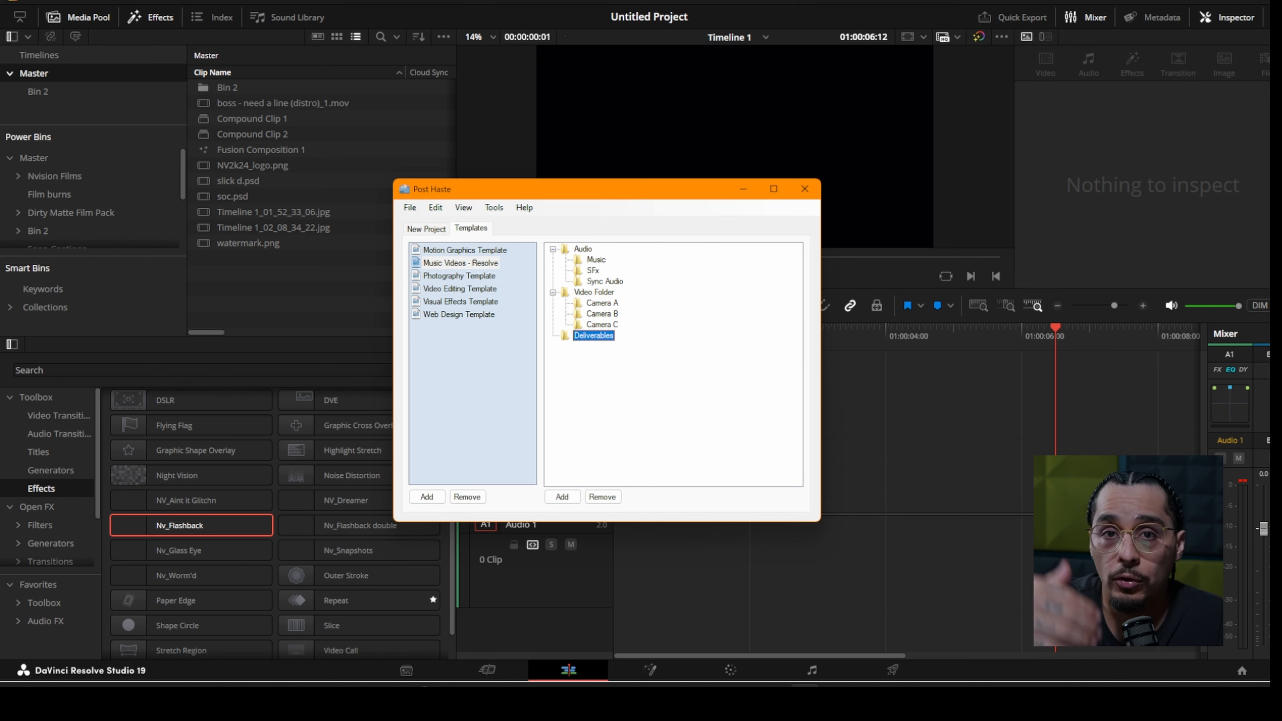
pyautogui.click(562, 497)
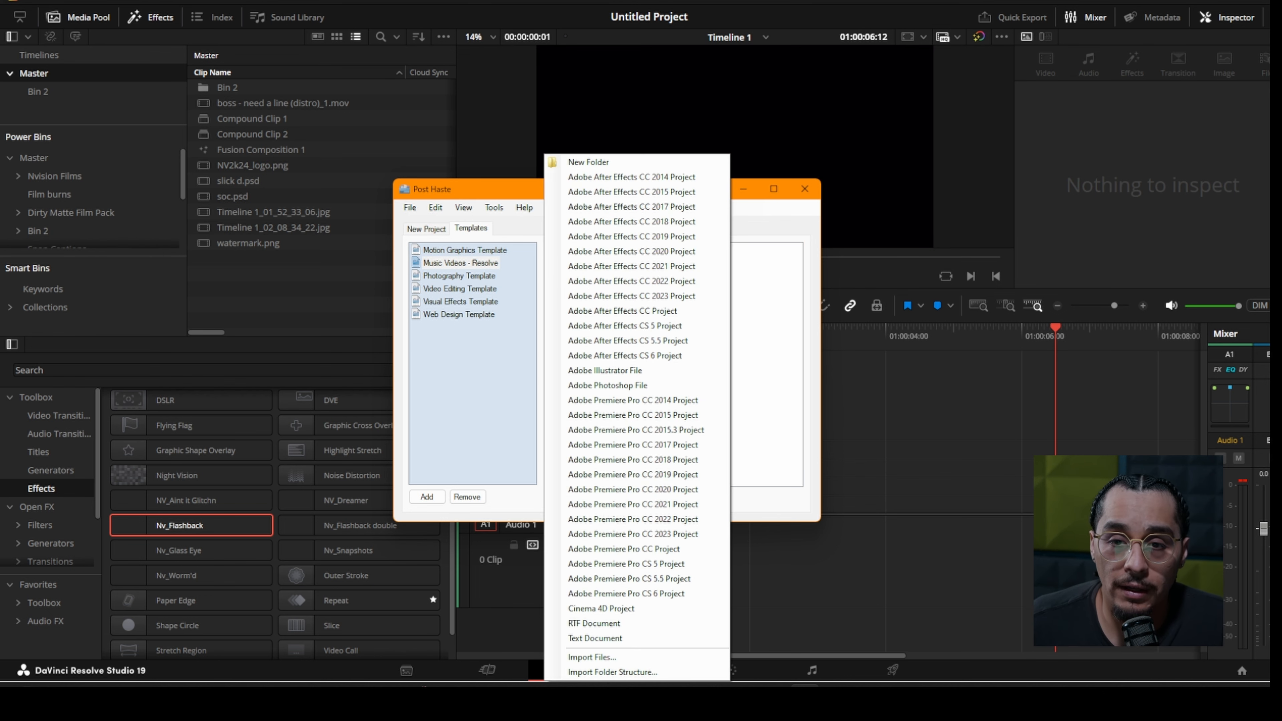
pyautogui.click(891, 580)
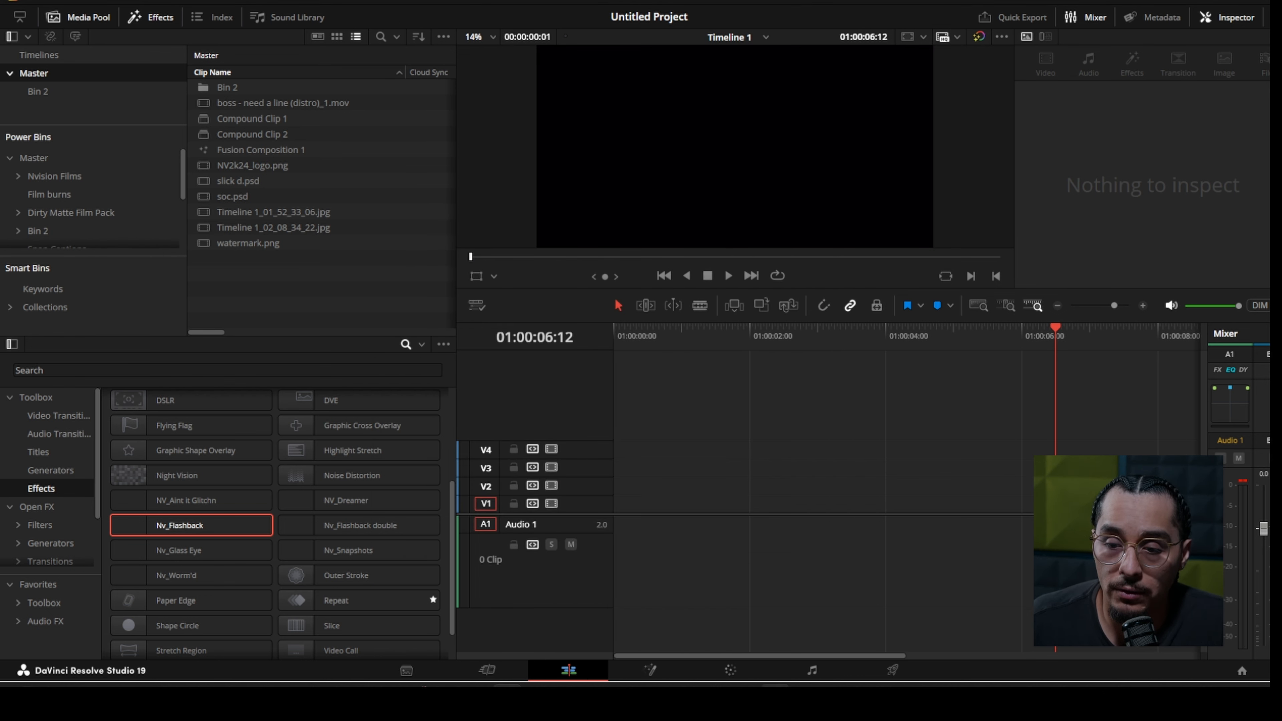
pyautogui.click(805, 685)
pyautogui.click(593, 335)
pyautogui.click(562, 496)
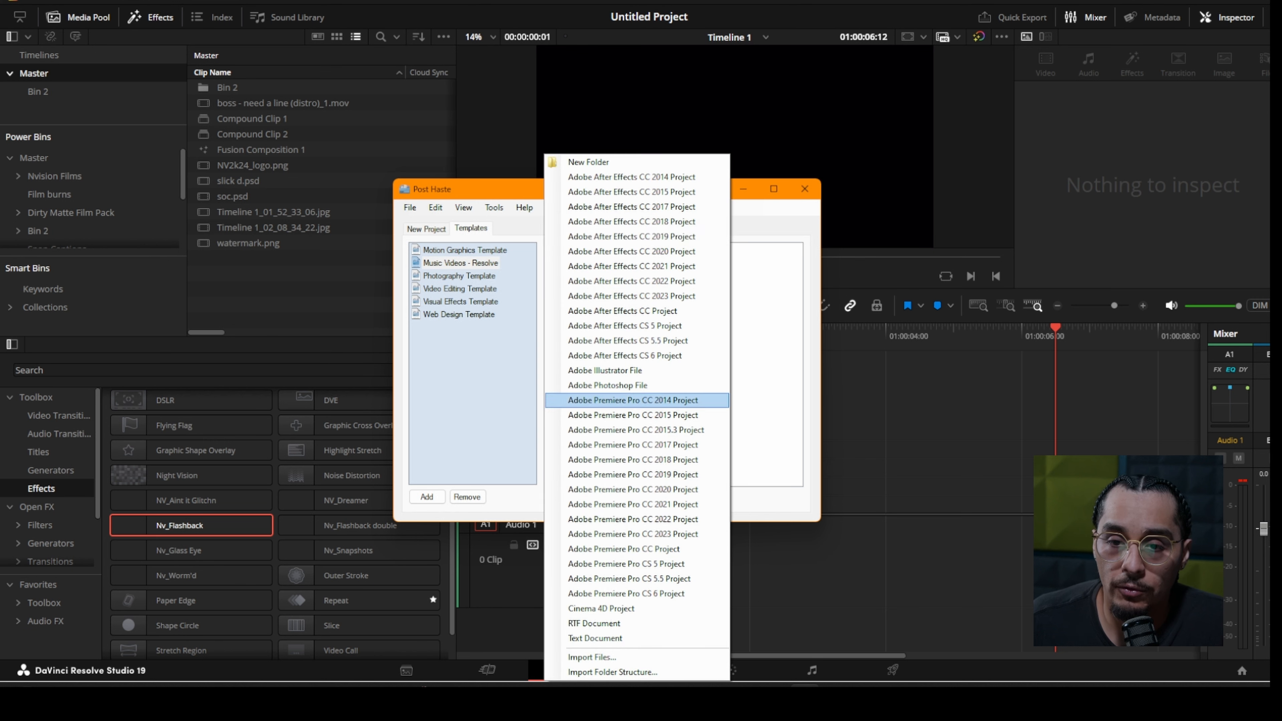
pyautogui.click(588, 161)
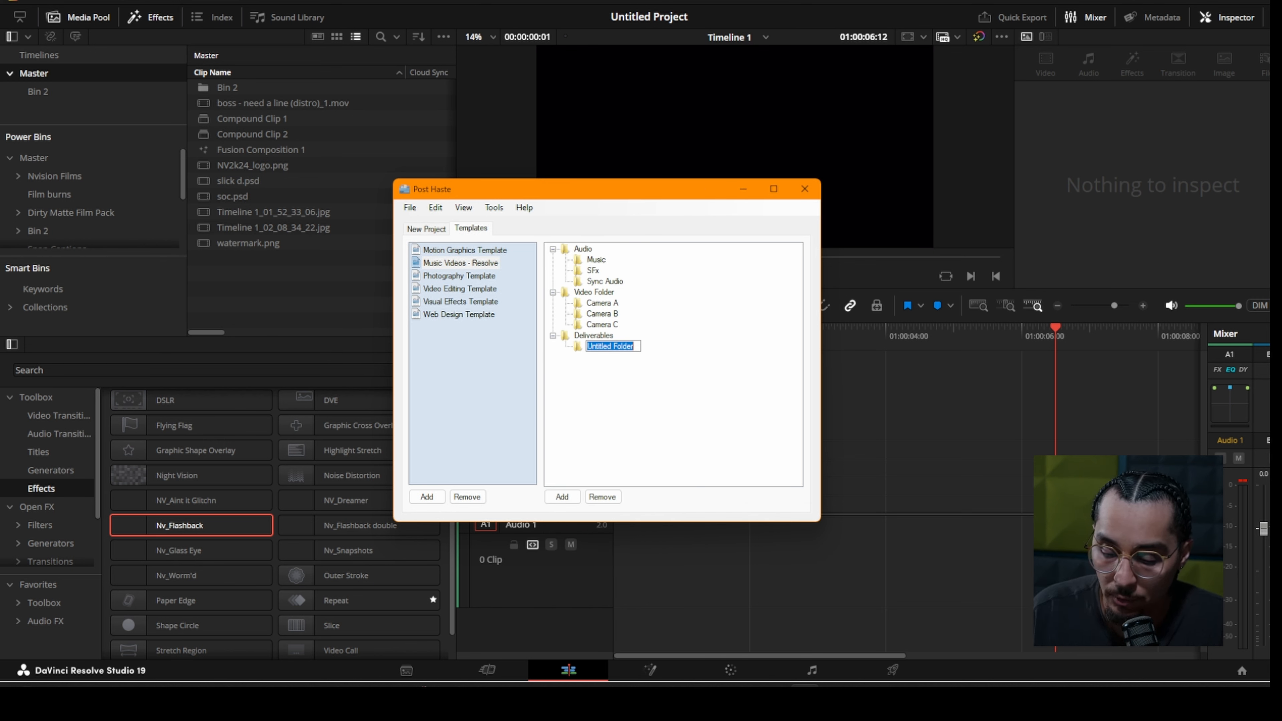
pyautogui.write('Client Approval')
pyautogui.press('Return')
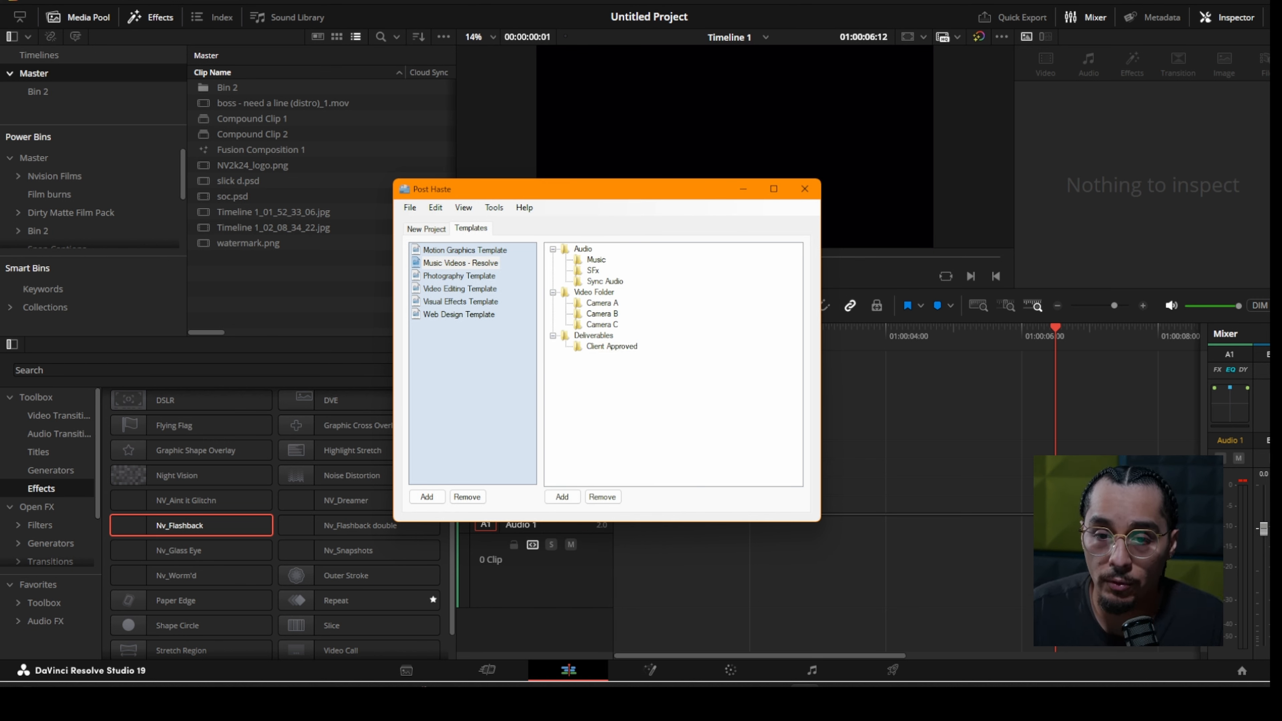
# Step: Add a subfolder named Daily Exports inside the Deliverables folder, alongside Client Approved
pyautogui.click(593, 335)
pyautogui.click(561, 496)
pyautogui.click(587, 162)
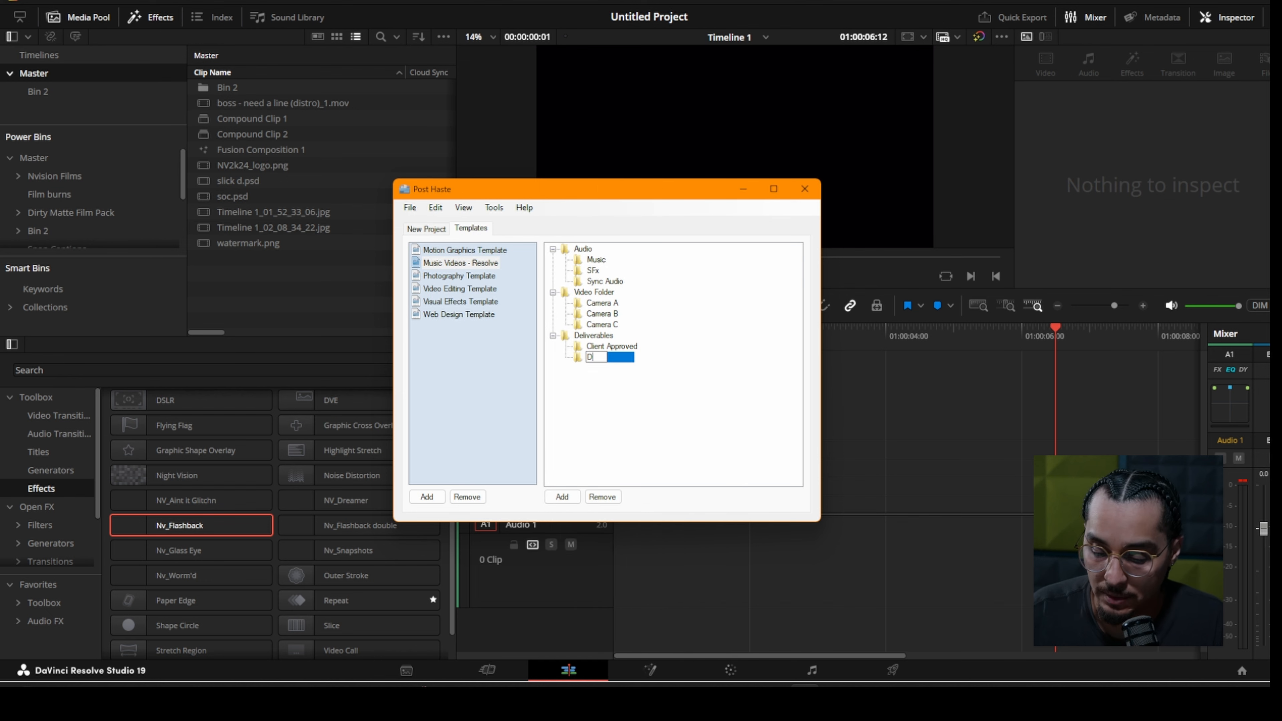
pyautogui.write('Daily Exports')
pyautogui.press('Return')
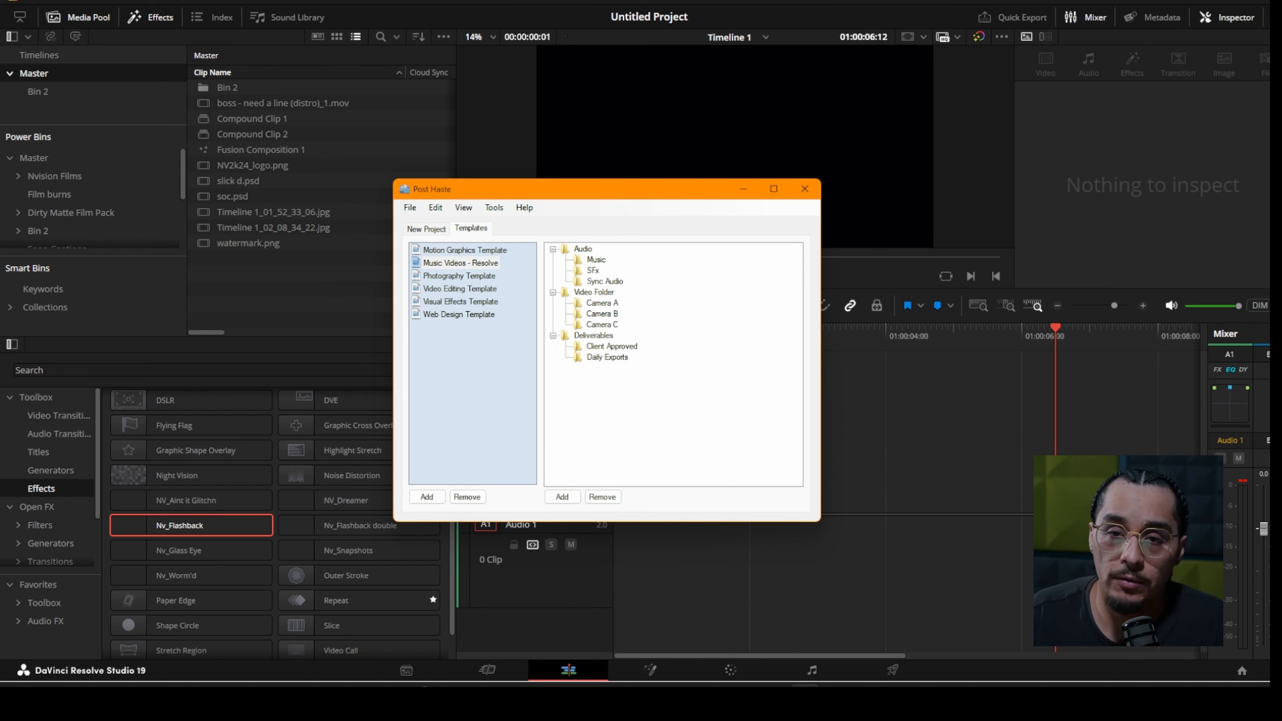
# Step: Add a subfolder named Wide Format inside the Client Approved folder under Deliverables
pyautogui.click(593, 335)
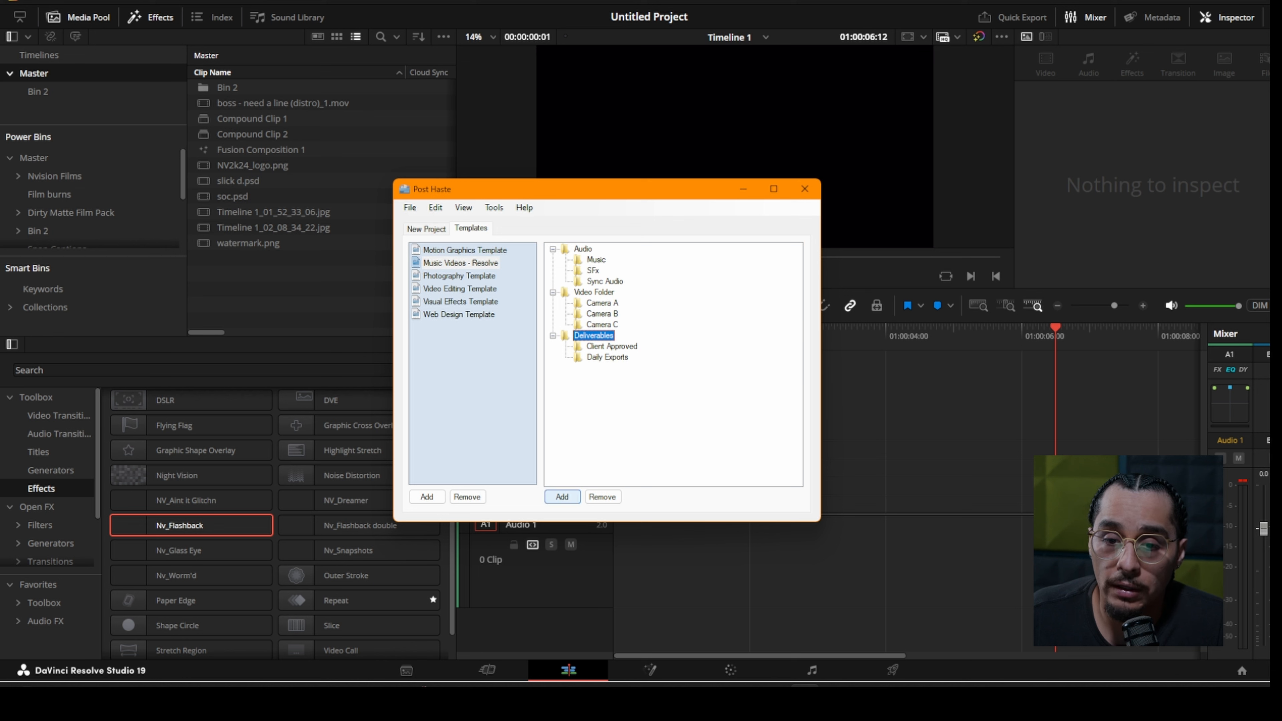
pyautogui.click(611, 346)
pyautogui.click(561, 496)
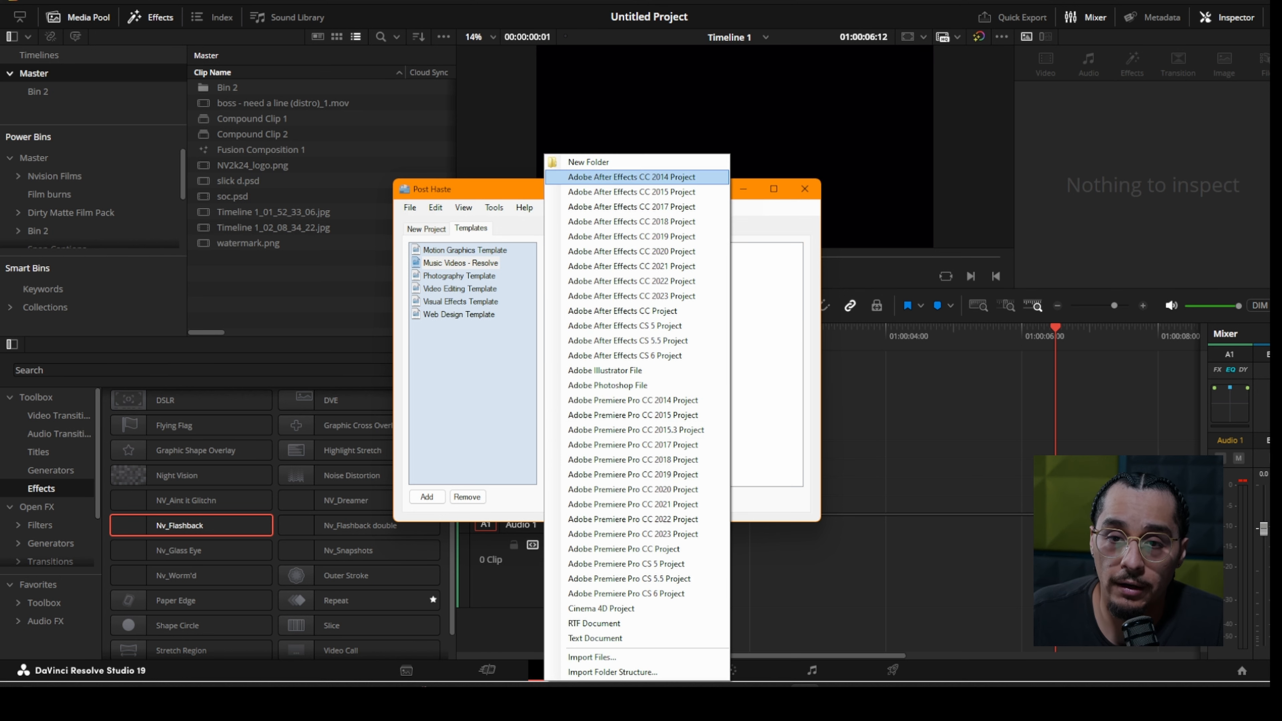
pyautogui.click(589, 162)
pyautogui.write('Wid')
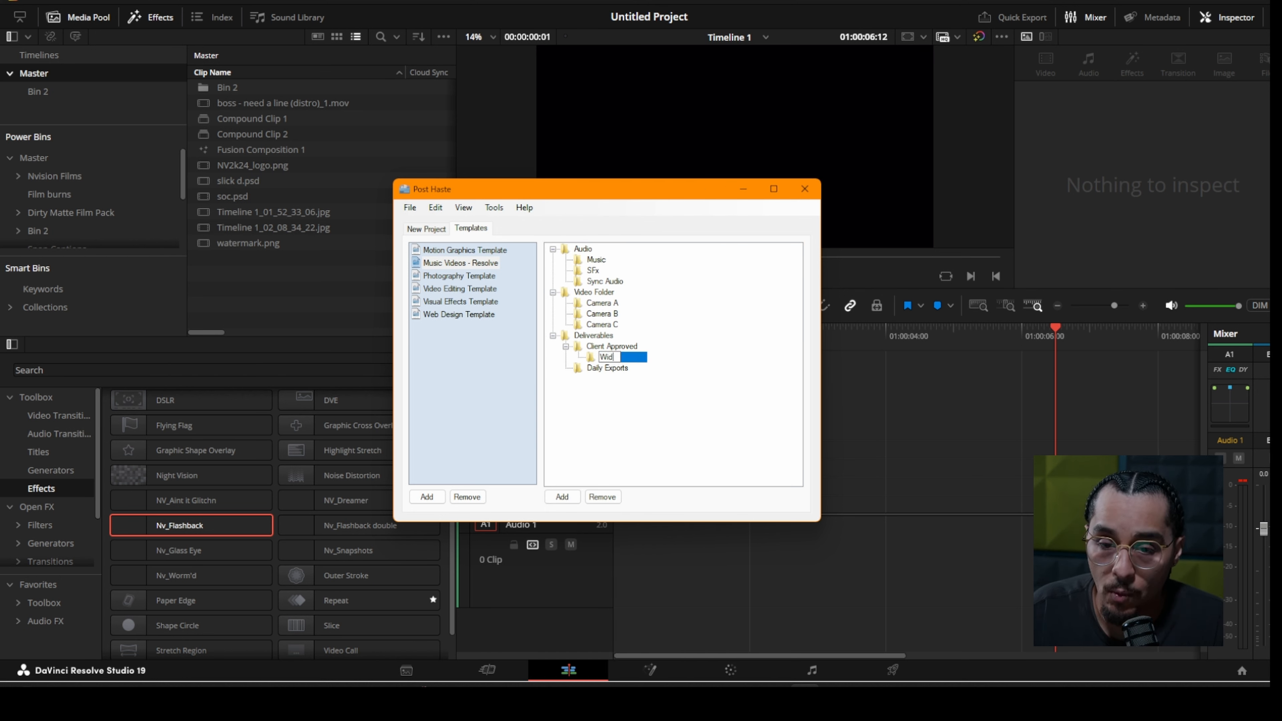
pyautogui.write('e Format')
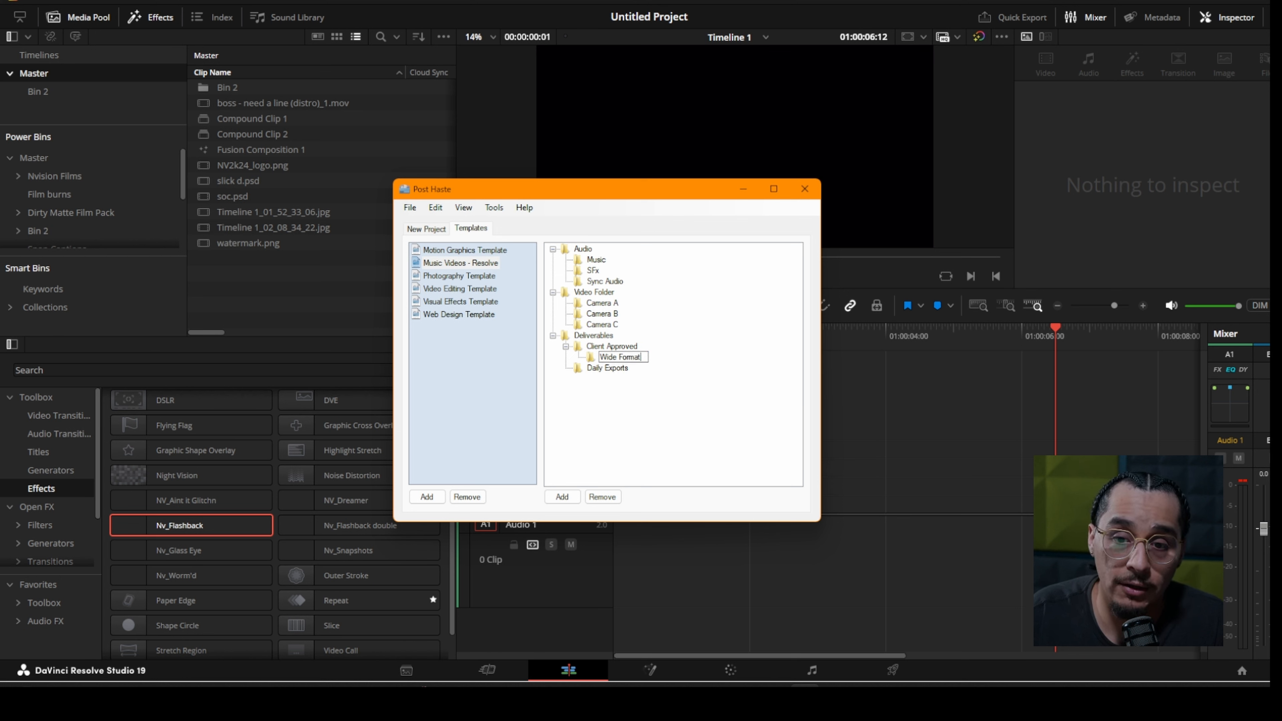
pyautogui.press('Return')
# Step: Add a subfolder named Reels inside the Client Approved folder, alongside Wide Format
pyautogui.click(562, 496)
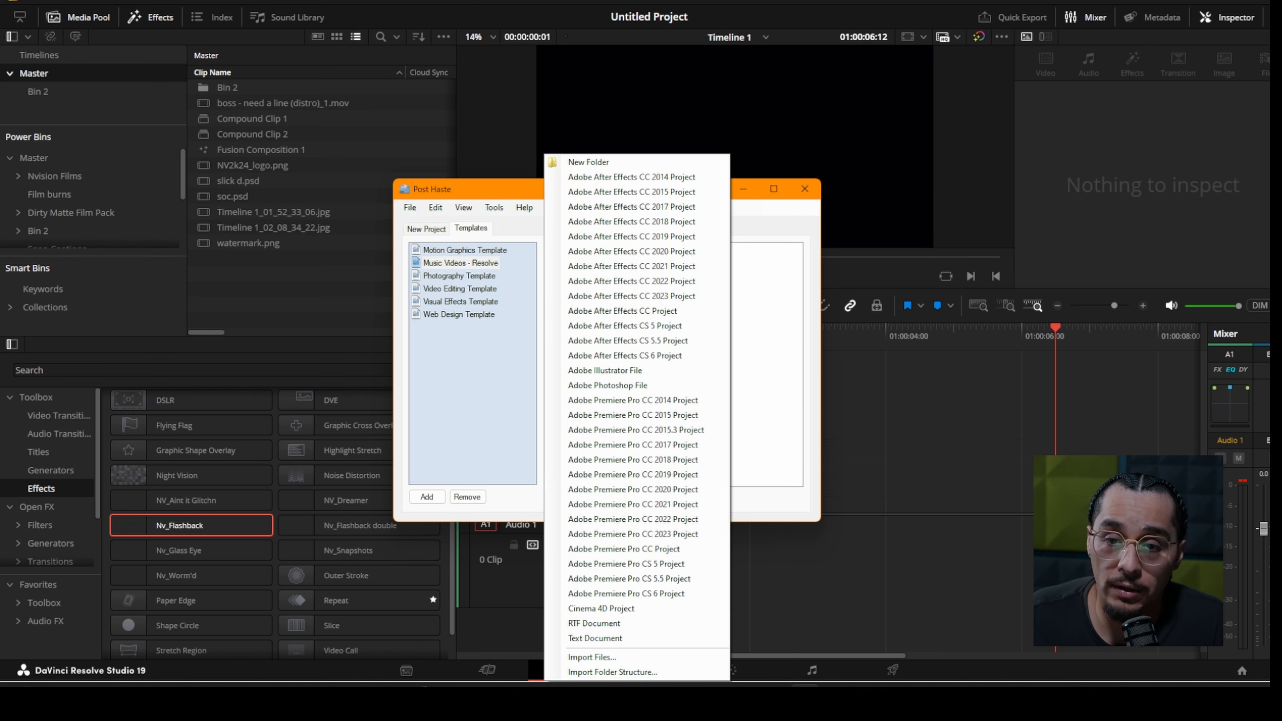
pyautogui.click(589, 162)
pyautogui.write('Reels')
pyautogui.press('Return')
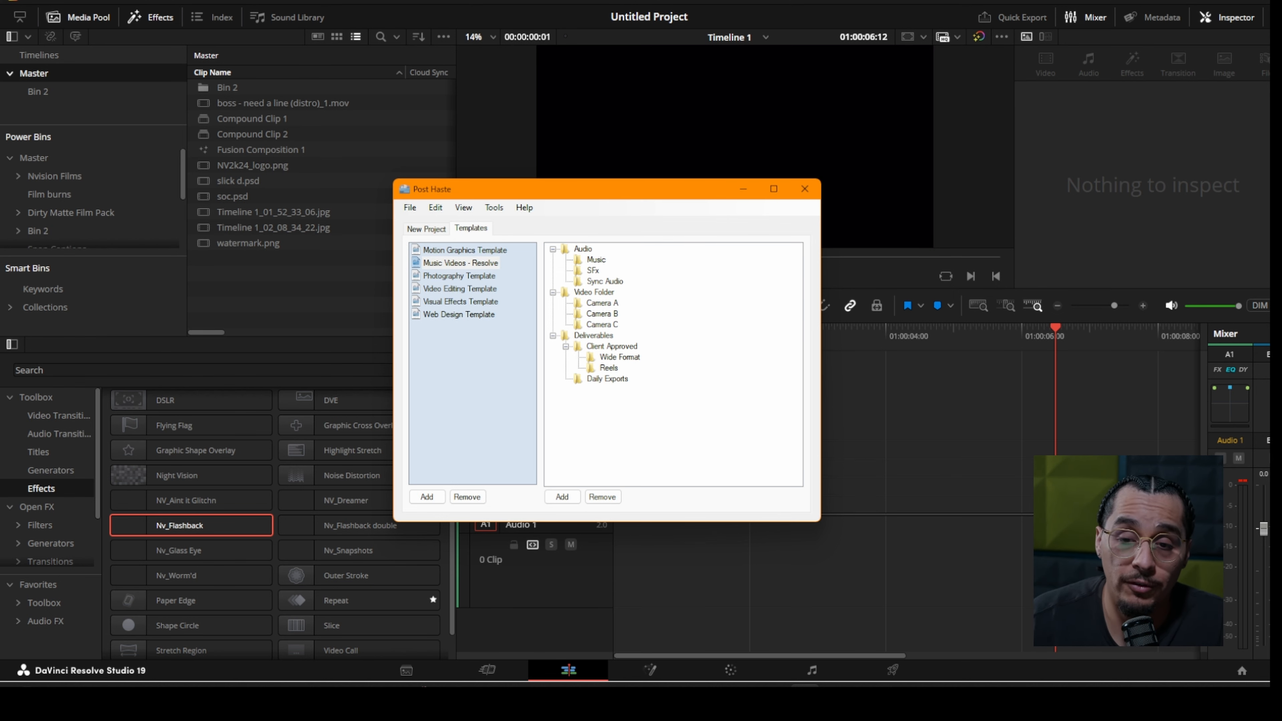
# Step: Add a subfolder named Stills directly inside the Deliverables folder, alongside Client Approved and Daily Exports
pyautogui.click(562, 497)
pyautogui.click(588, 162)
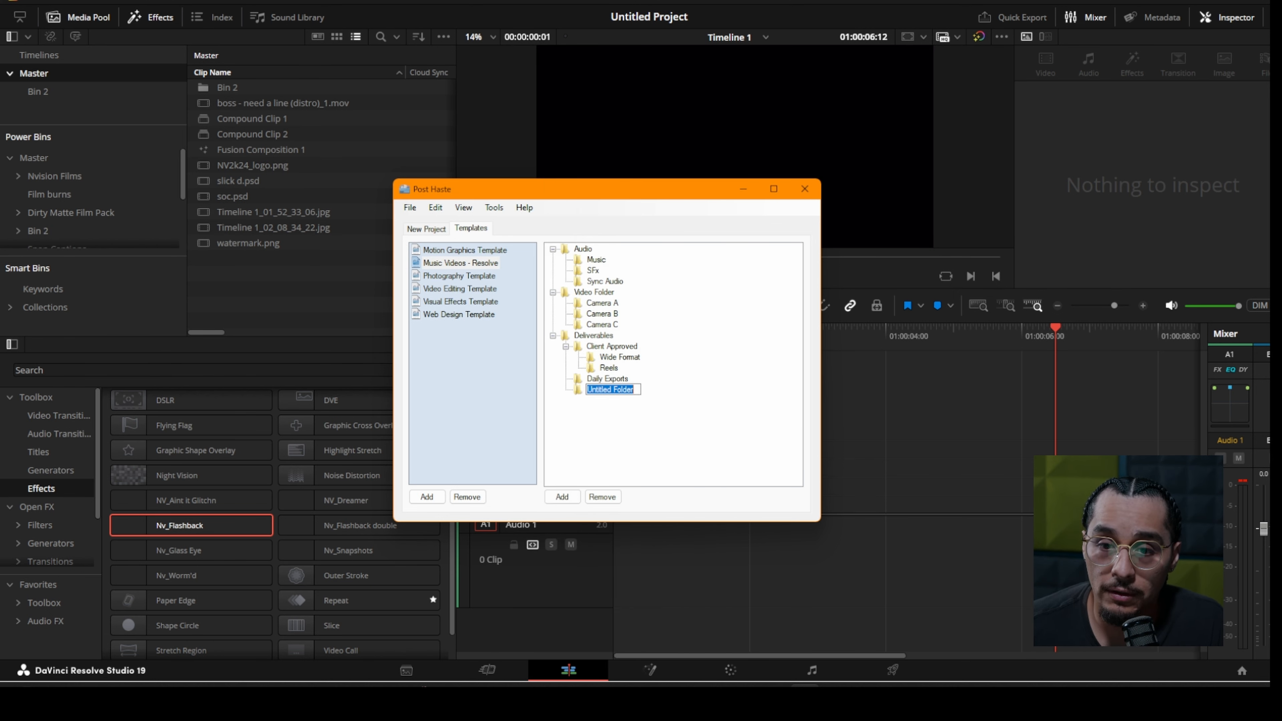
pyautogui.write('Still')
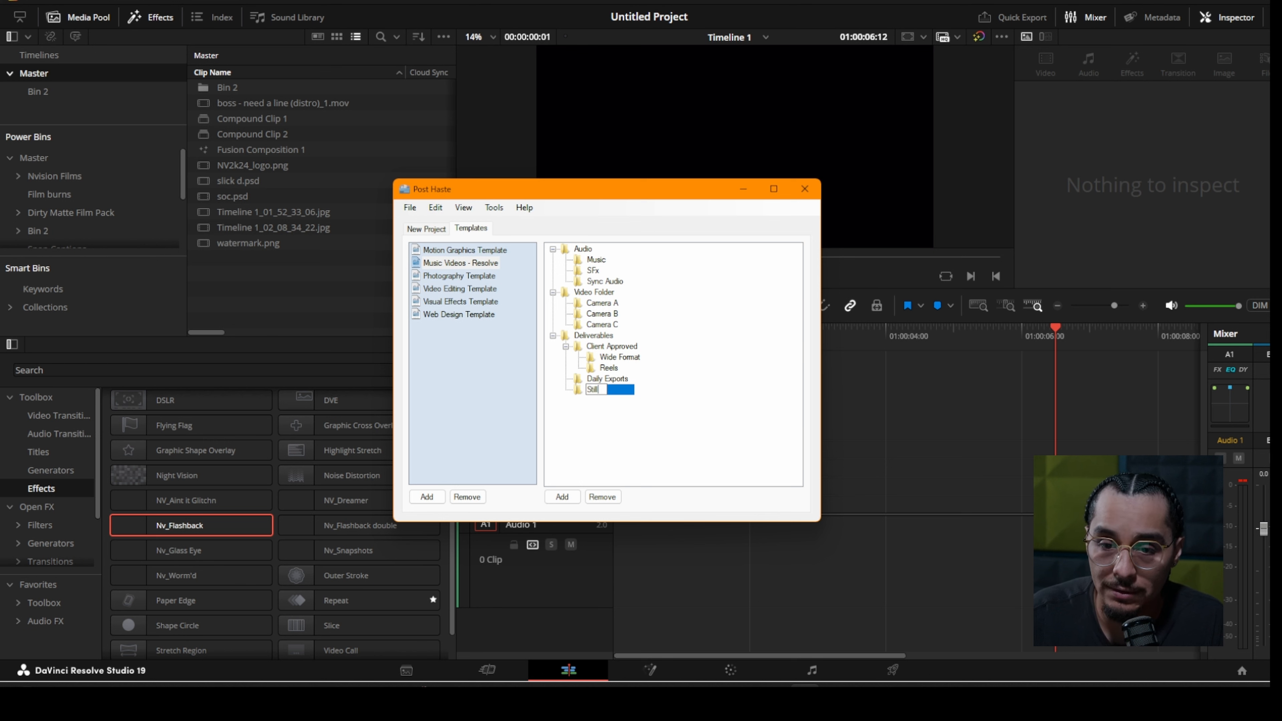
pyautogui.write('s')
pyautogui.press('Return')
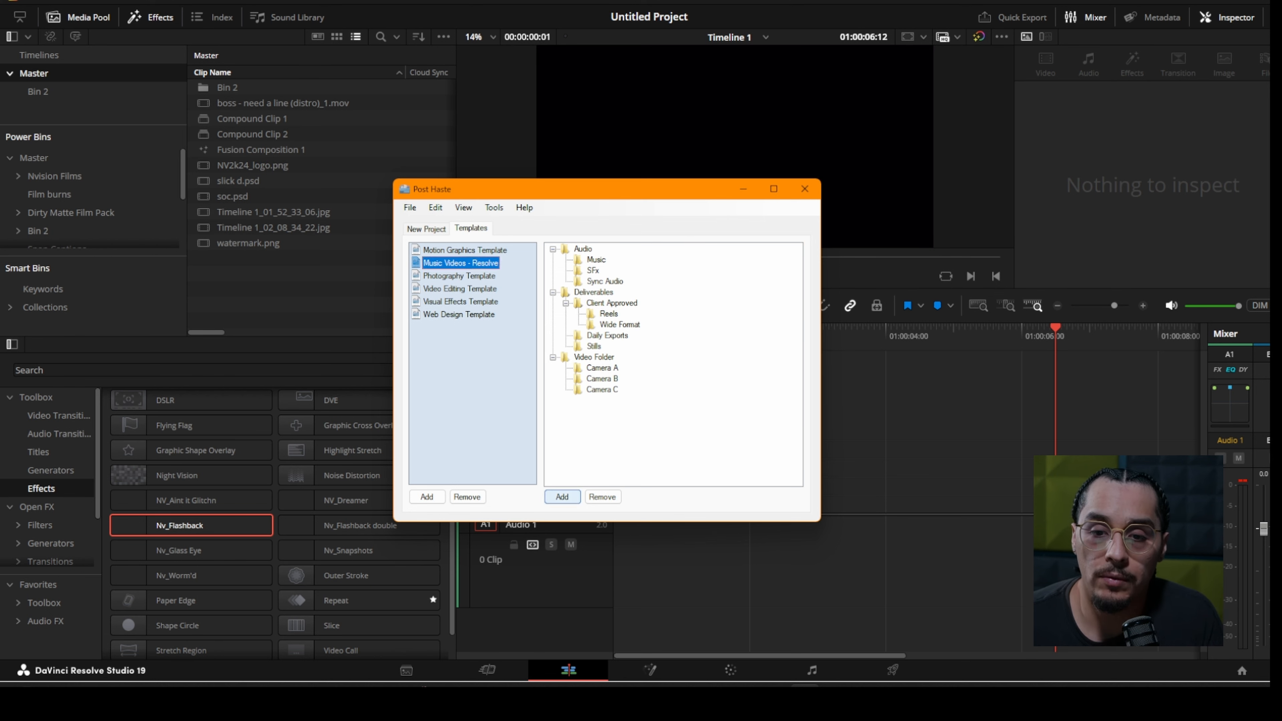
# Step: Add a folder named Client Documents at the top level of the Music Videos - Resolve template
pyautogui.click(561, 497)
pyautogui.click(601, 162)
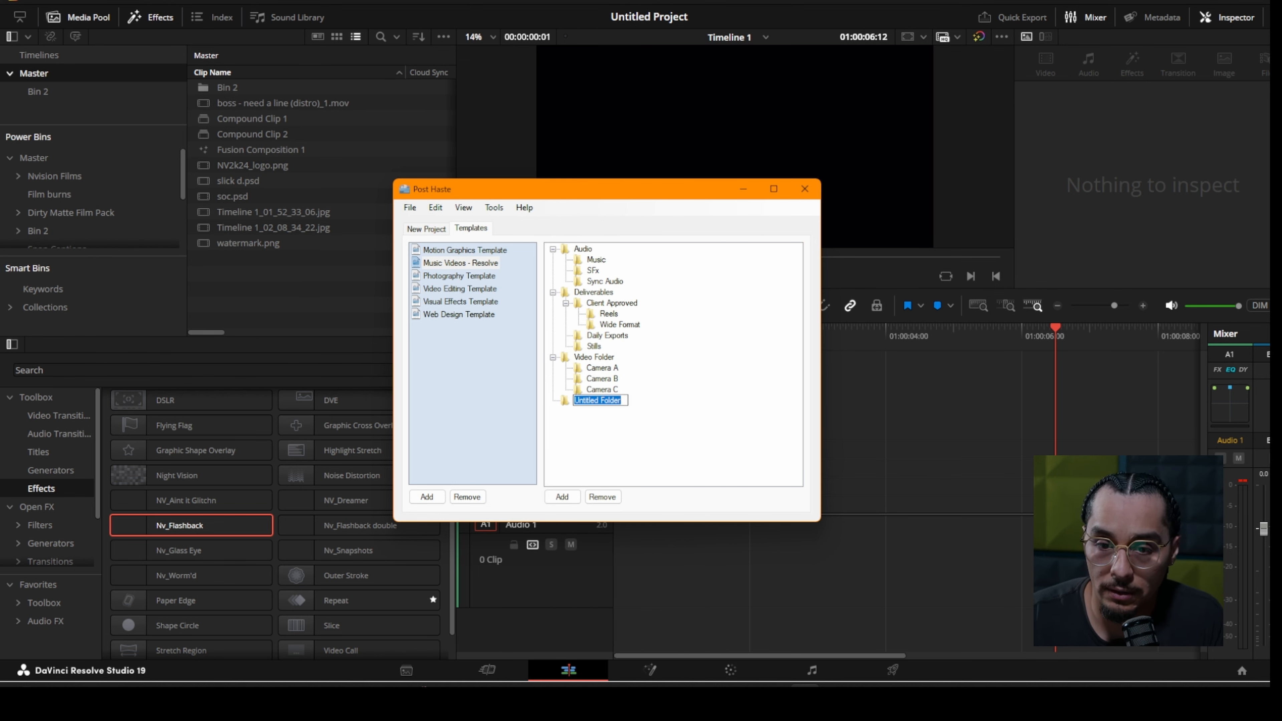
pyautogui.write('Client Docum')
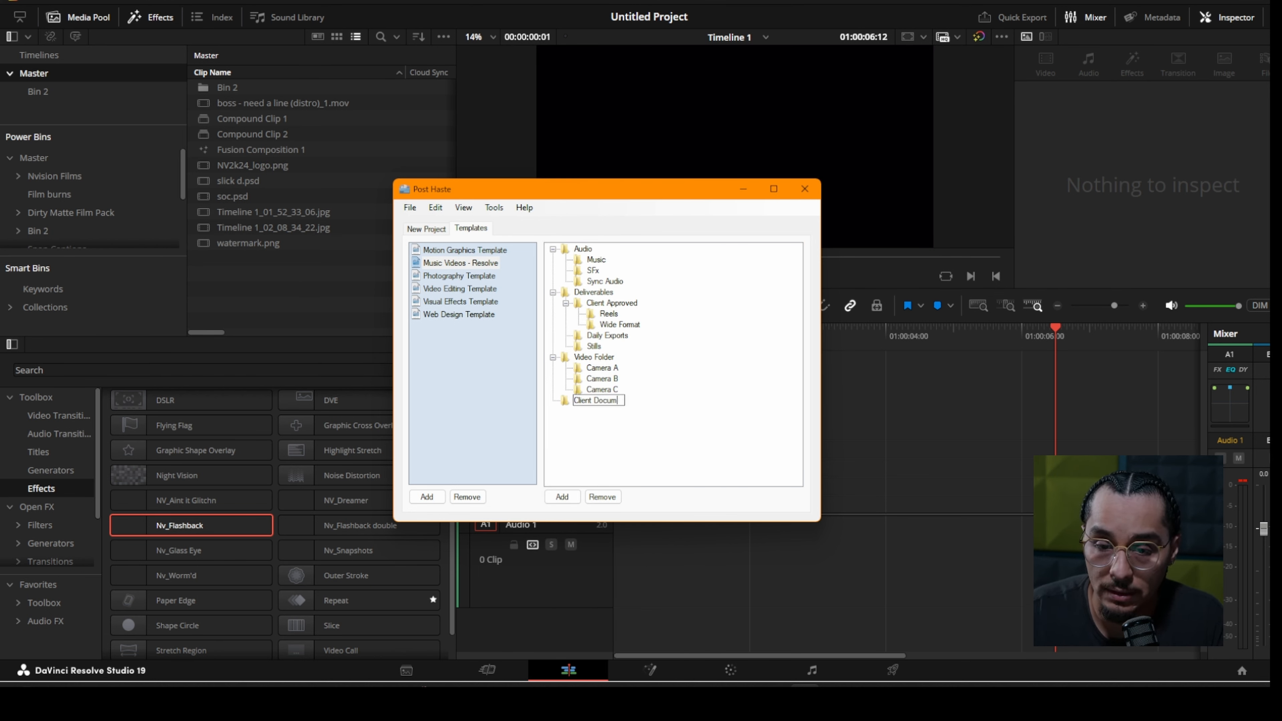
pyautogui.write('ents')
pyautogui.press('Return')
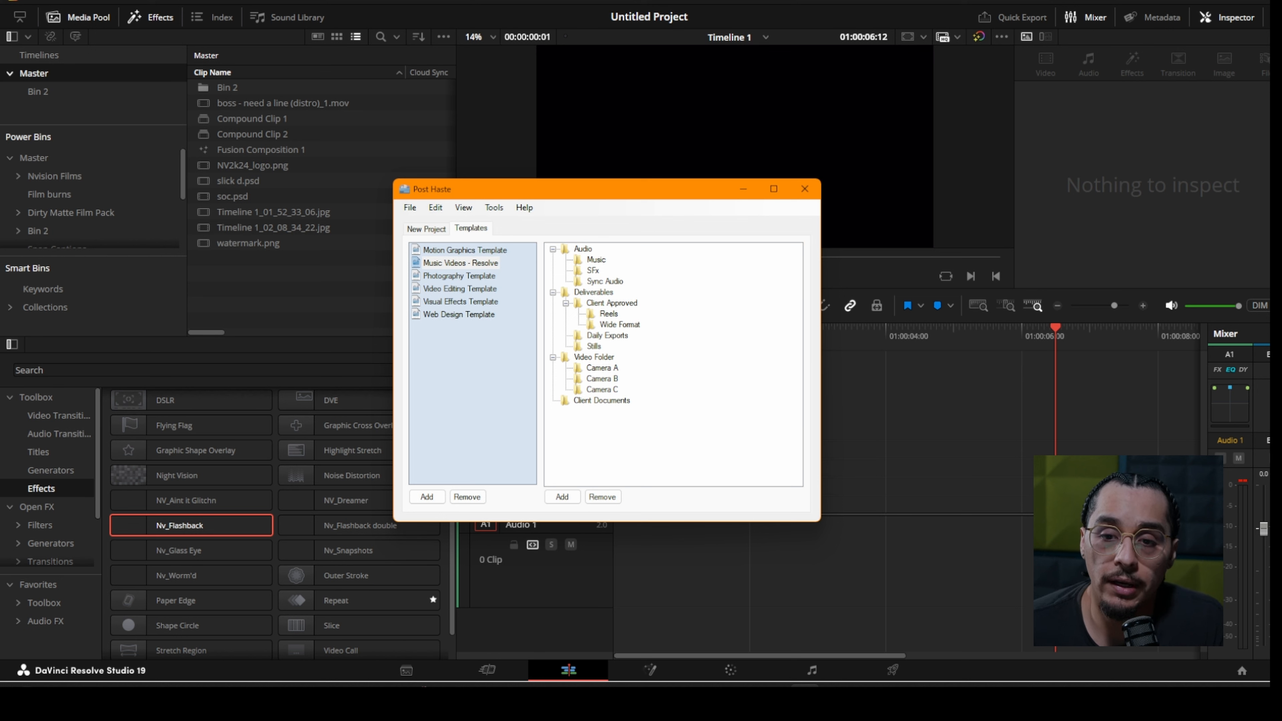
# Step: Add subfolders named Logos and Sounds inside the Client Documents folder
pyautogui.click(562, 497)
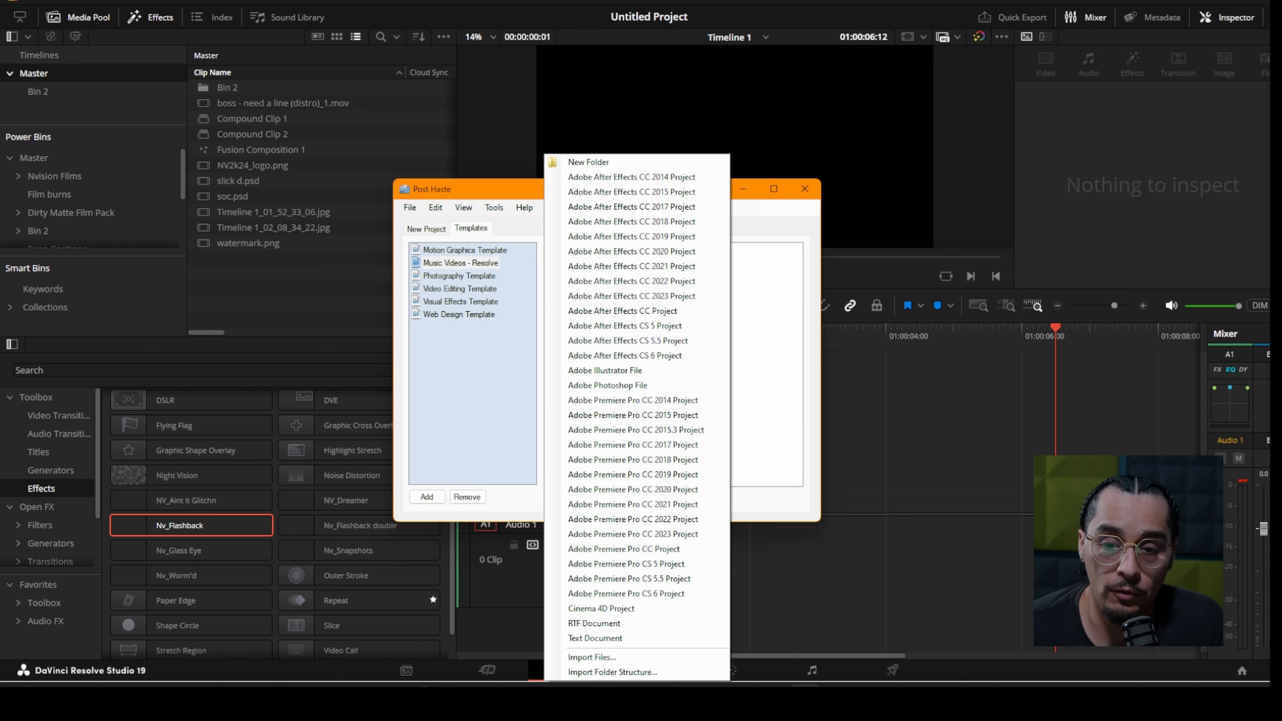
pyautogui.click(590, 163)
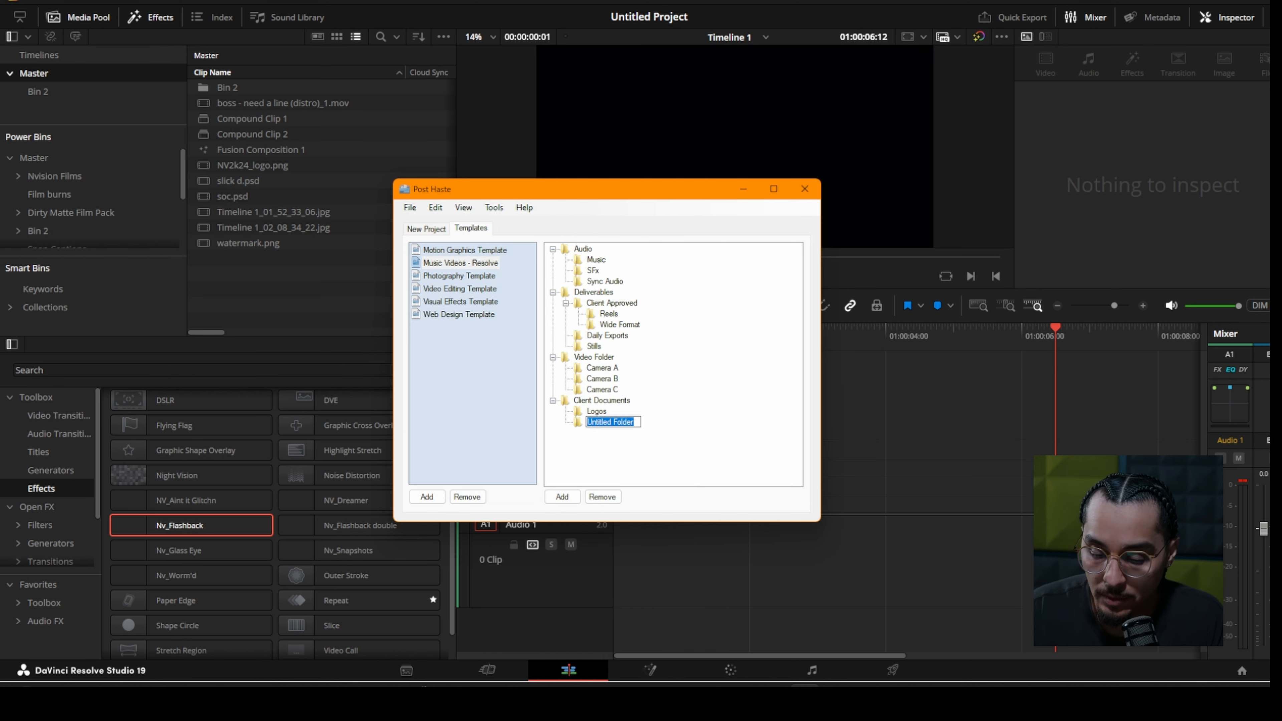
pyautogui.write('Sounds')
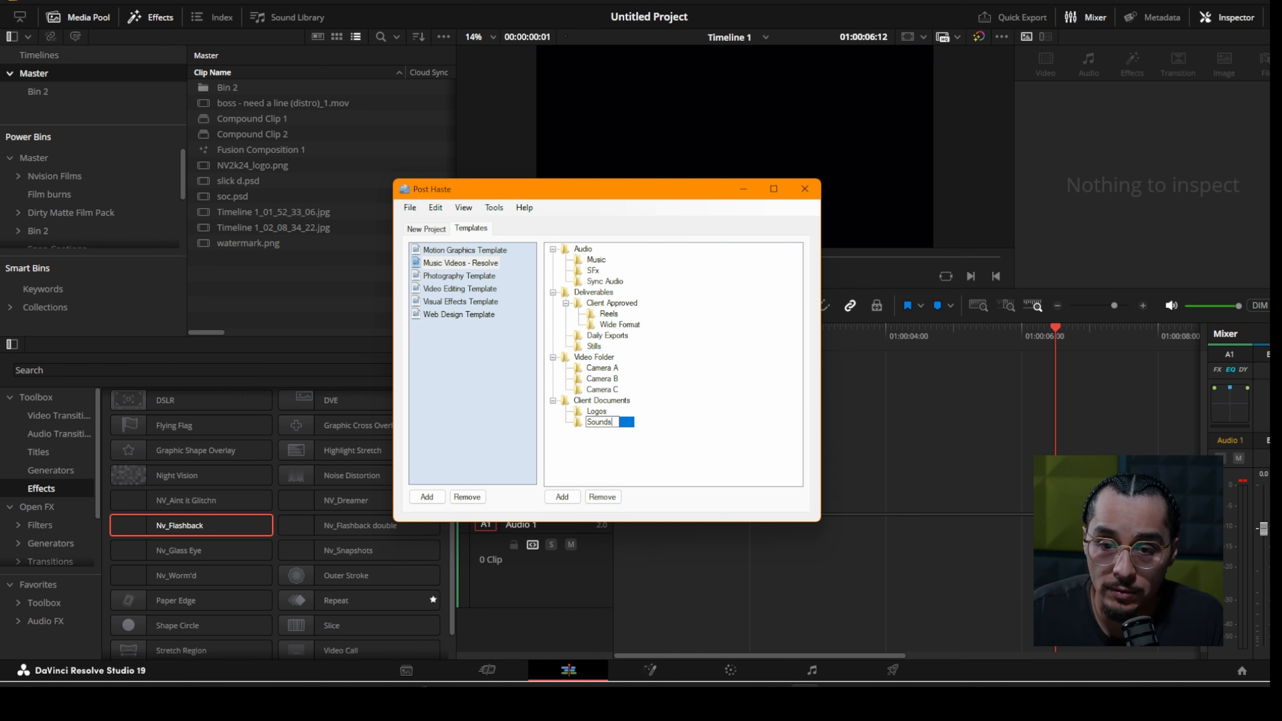
pyautogui.press('Return')
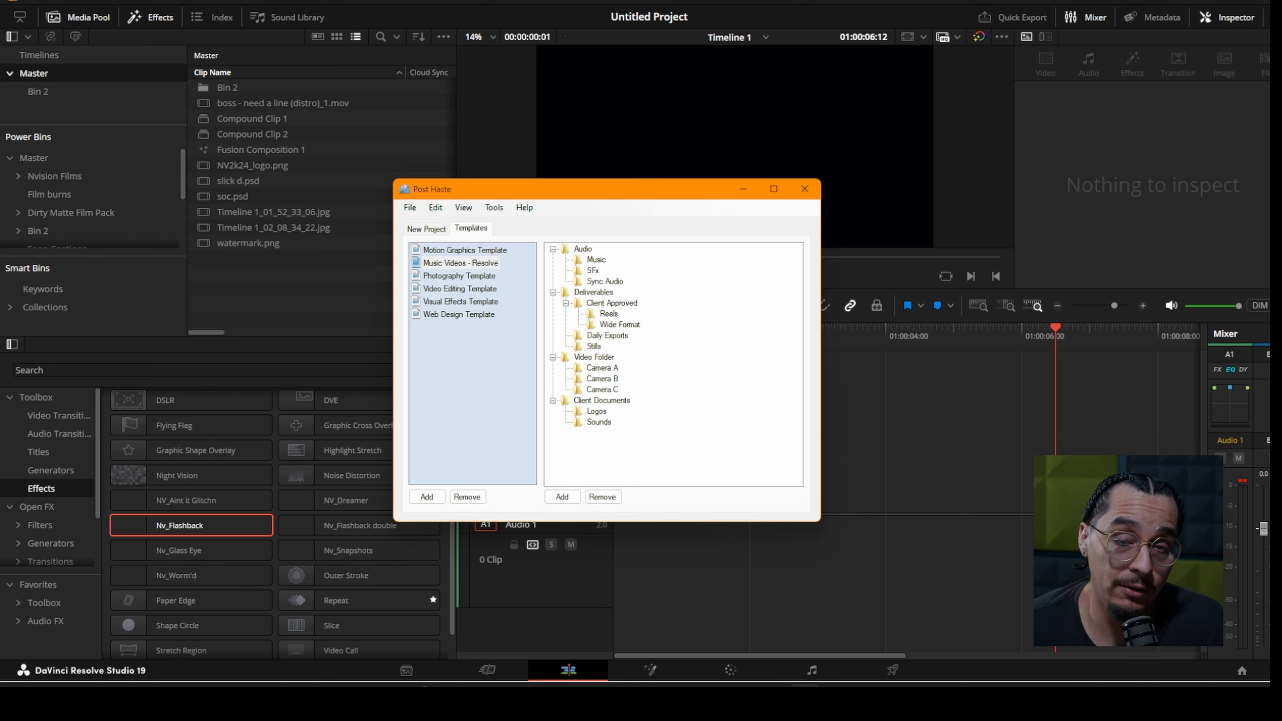
# Step: Add a subfolder named Release Forms inside the Client Documents folder
pyautogui.click(602, 400)
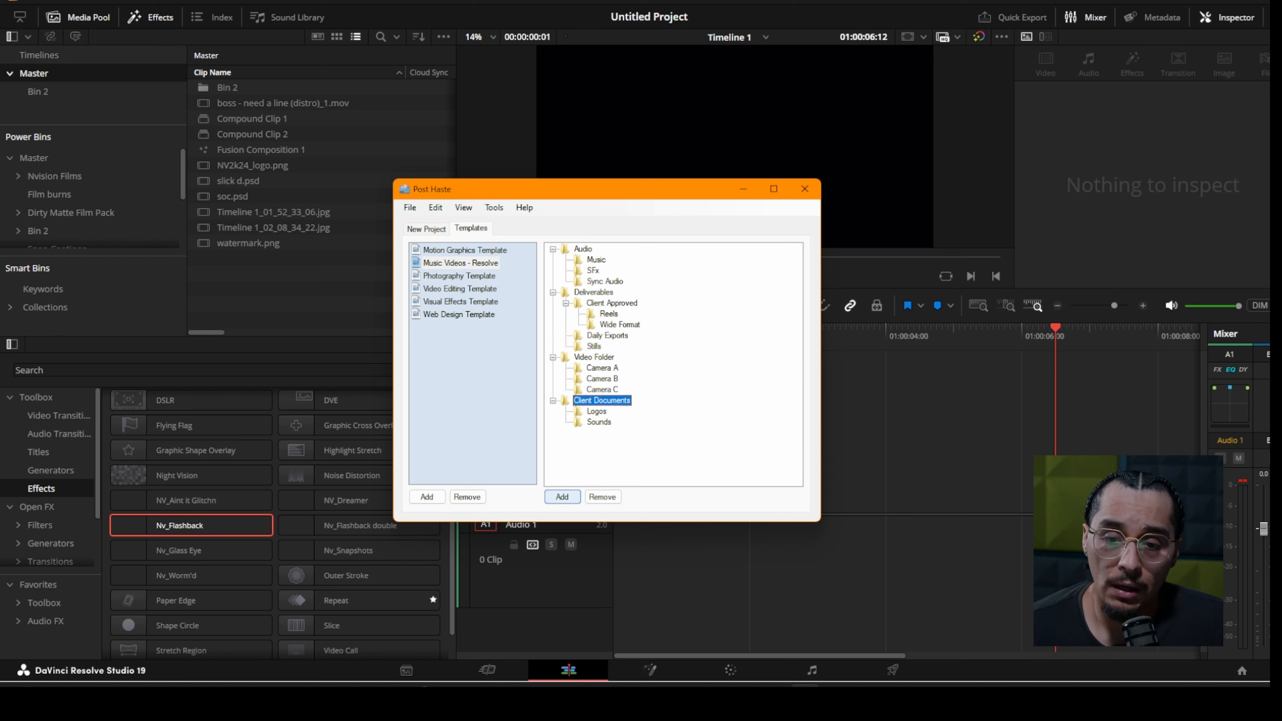
pyautogui.click(562, 496)
pyautogui.click(580, 177)
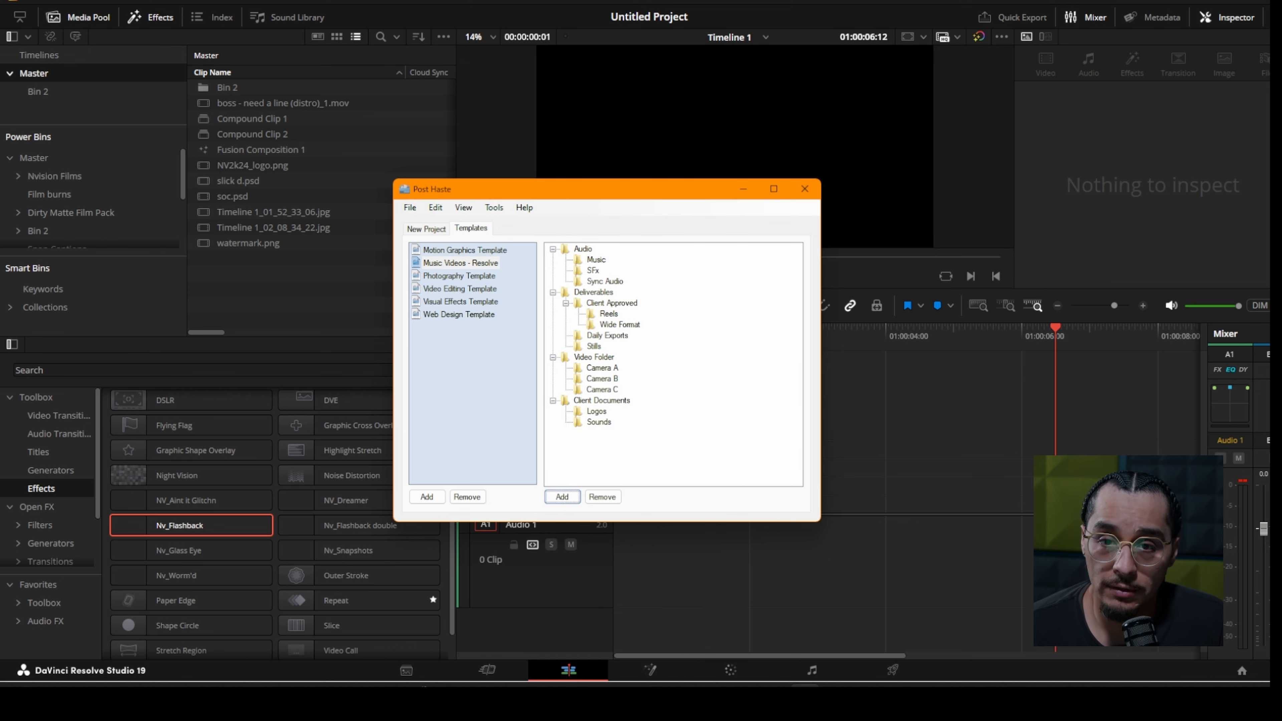
pyautogui.write('Release')
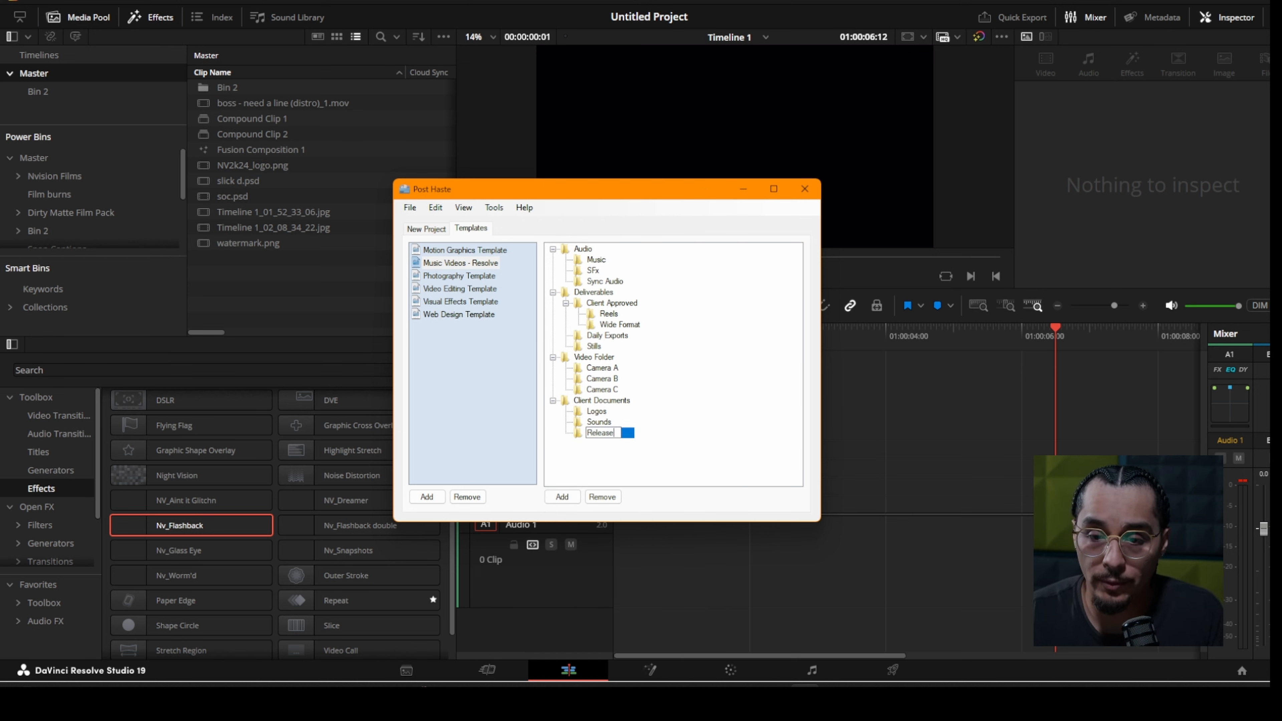
pyautogui.write(' Forms')
pyautogui.press('Return')
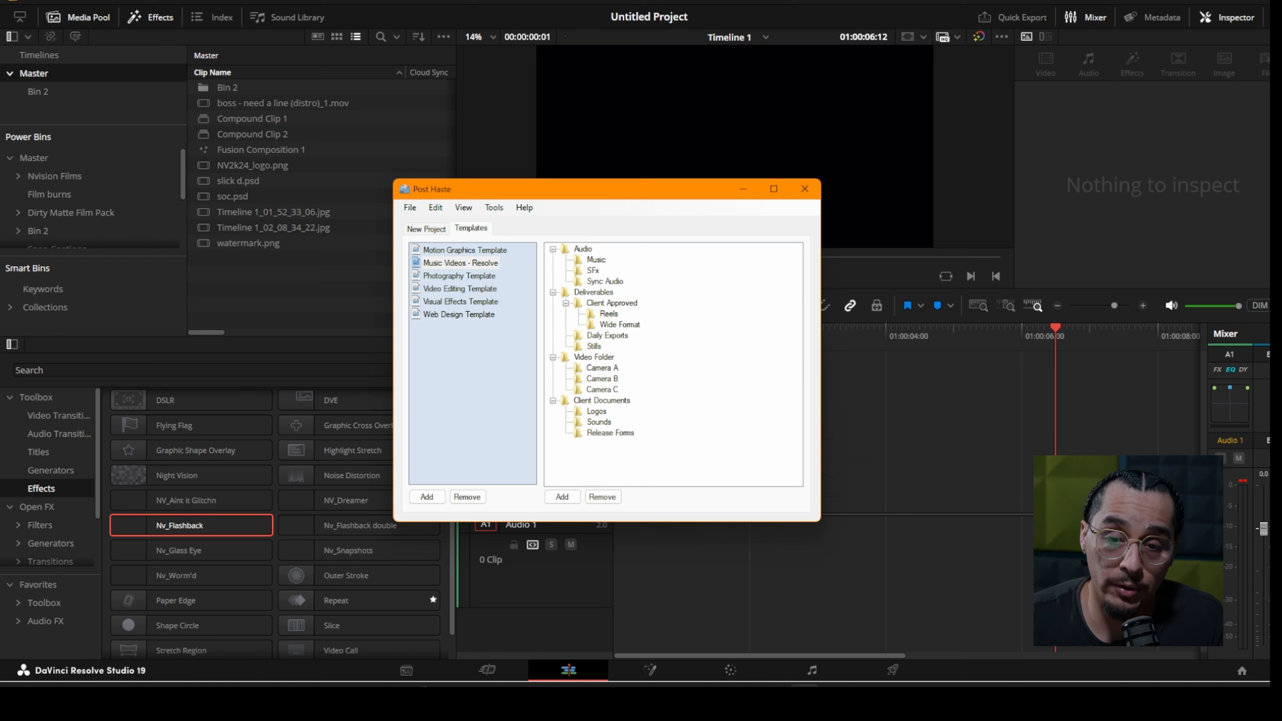
# Step: Add a subfolder named Legal inside the Client Documents folder, alongside Release Forms
pyautogui.click(601, 400)
pyautogui.click(561, 496)
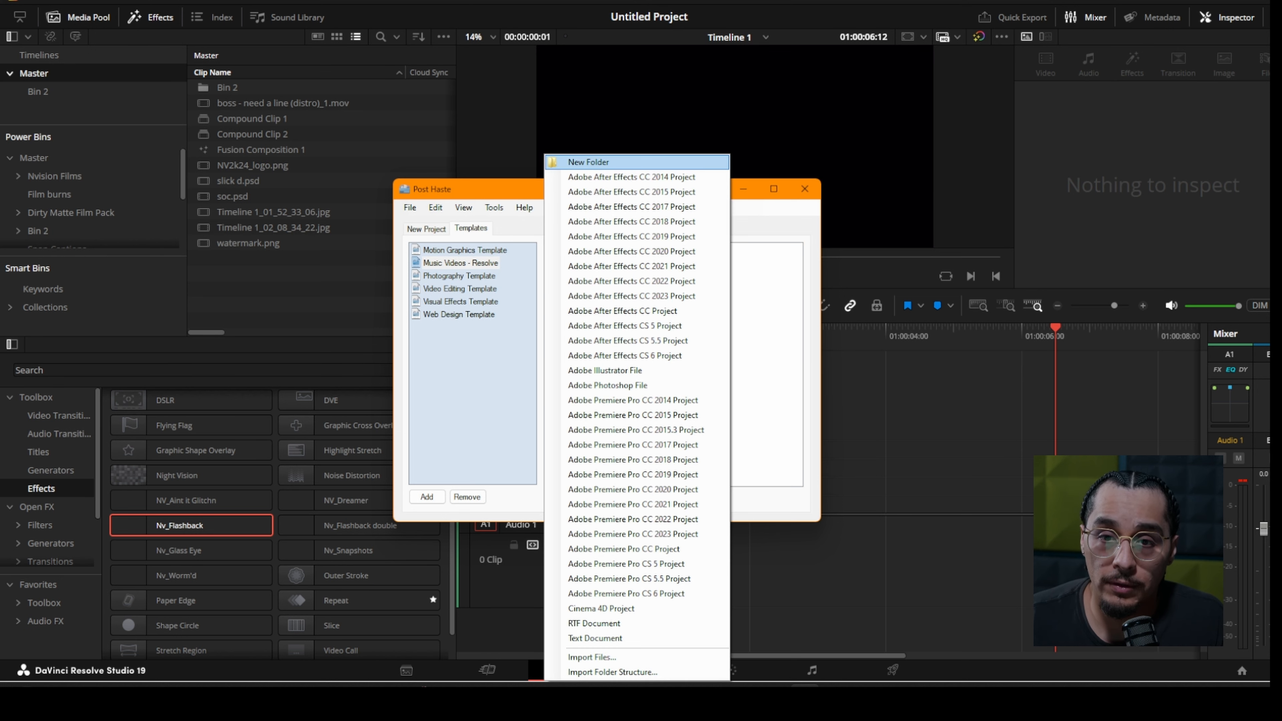
pyautogui.click(580, 162)
pyautogui.write('Legal')
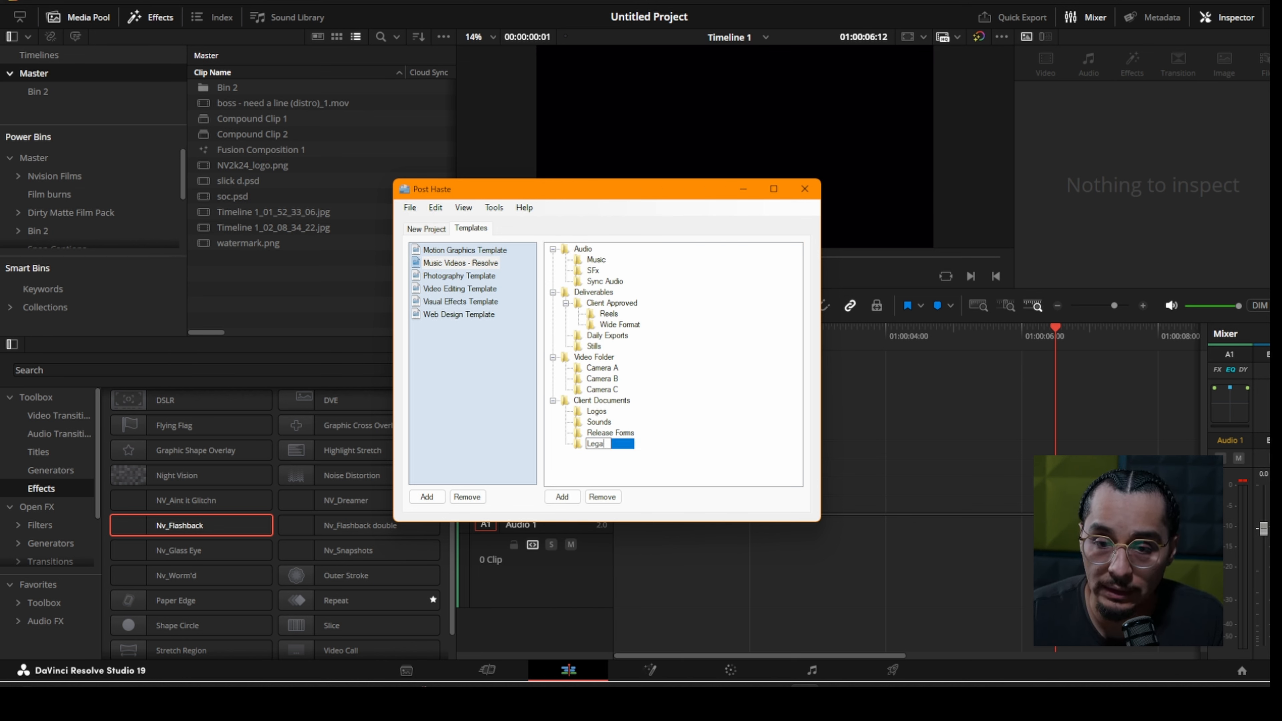
pyautogui.press('Return')
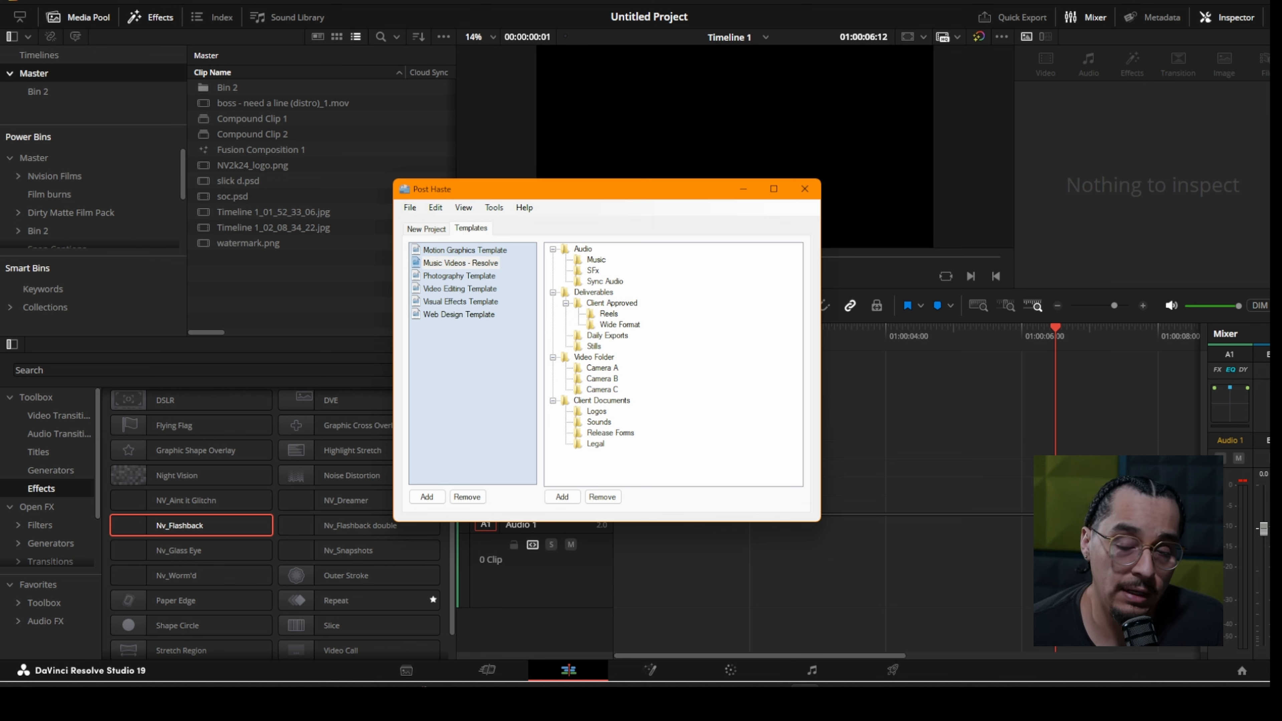
# Step: Reload the Music Videos - Resolve template and add a subfolder named Production Documents inside Client Documents
pyautogui.click(460, 289)
pyautogui.click(461, 263)
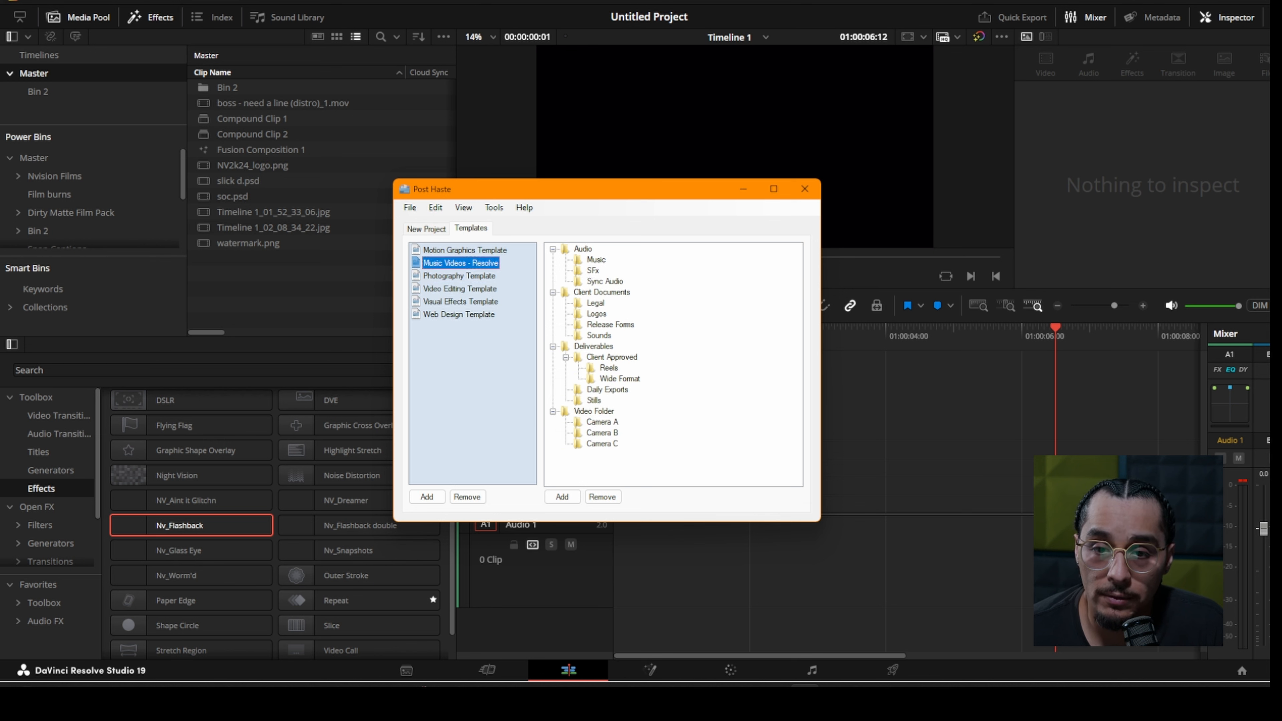
pyautogui.click(602, 293)
pyautogui.click(562, 496)
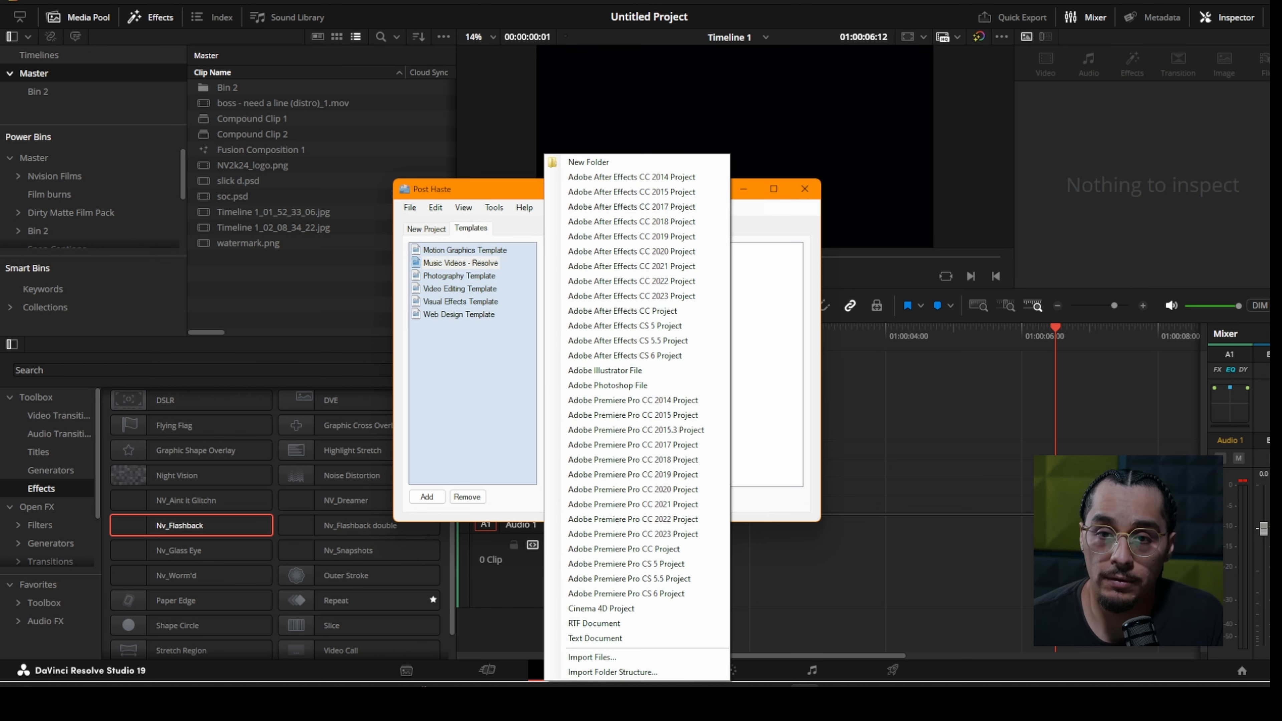
pyautogui.click(572, 162)
pyautogui.write('Producition')
pyautogui.press('BackSpace')
pyautogui.press('BackSpace')
pyautogui.press('BackSpace')
pyautogui.press('BackSpace')
pyautogui.press('BackSpace')
pyautogui.write('tion Documents')
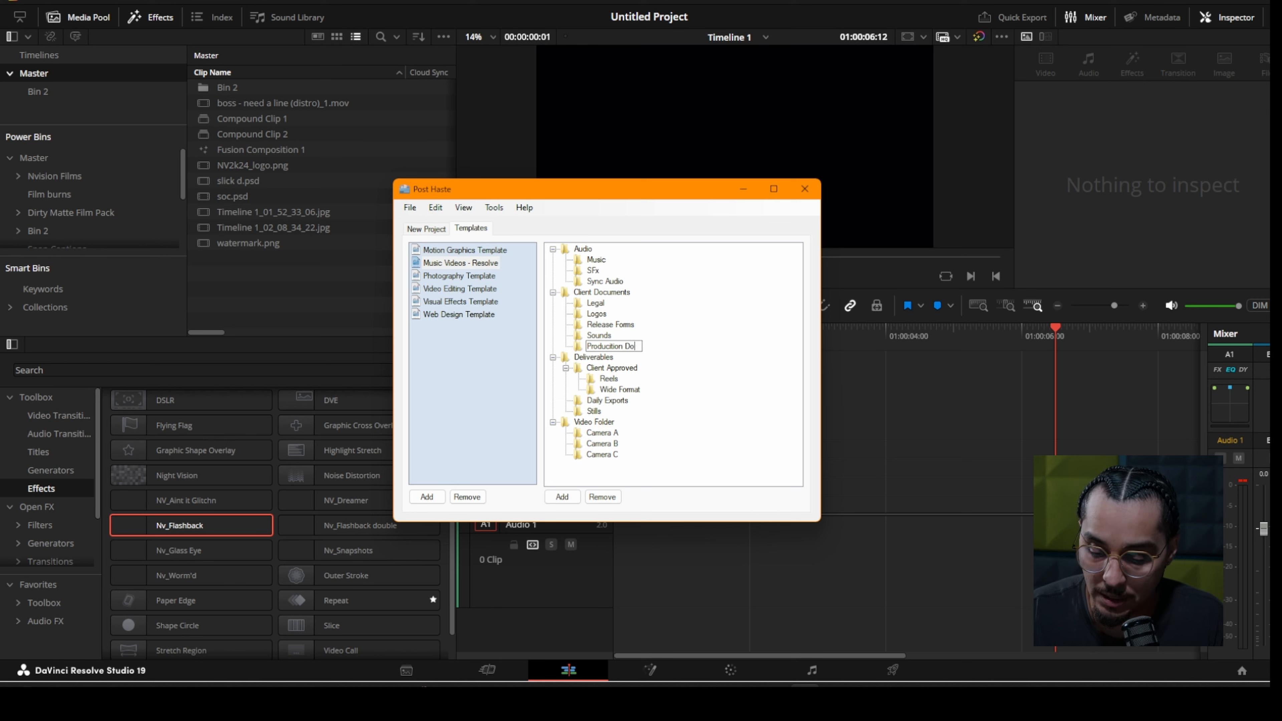
pyautogui.press('Return')
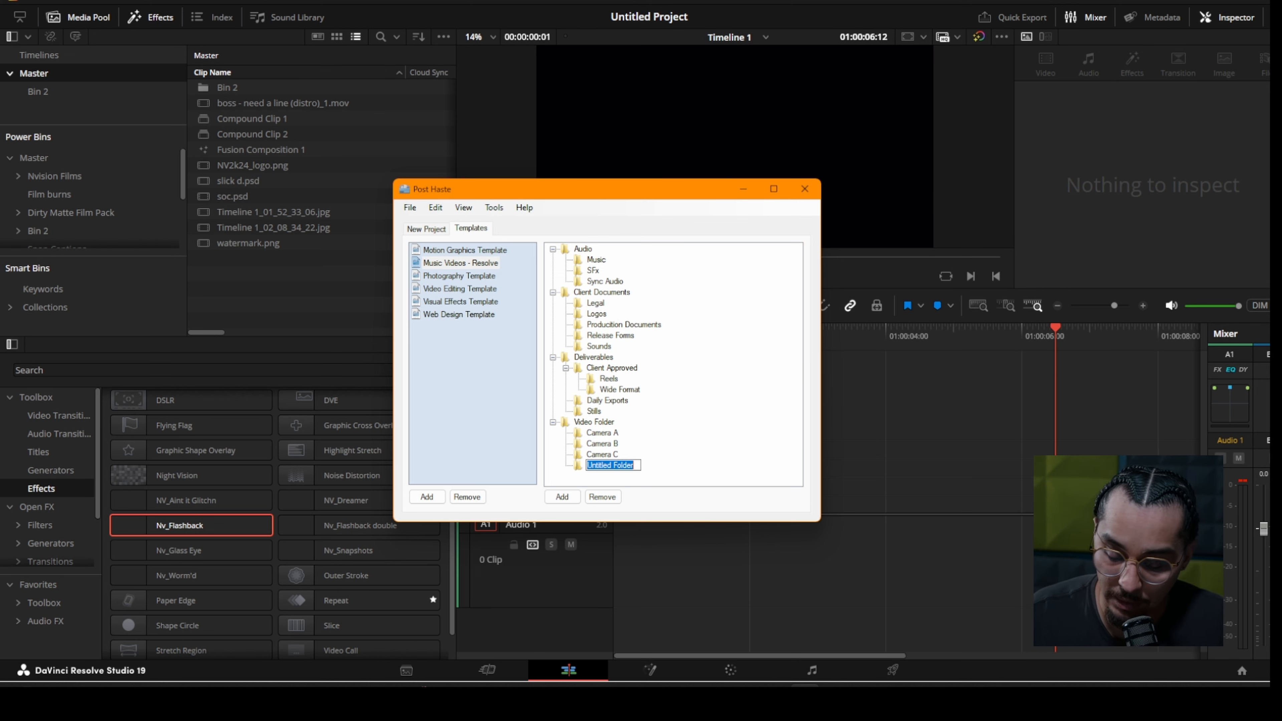
# Step: Name the new top-level folder Project Session and add an Adobe Photoshop file and an Adobe Illustrator file inside it
pyautogui.write('Project Session')
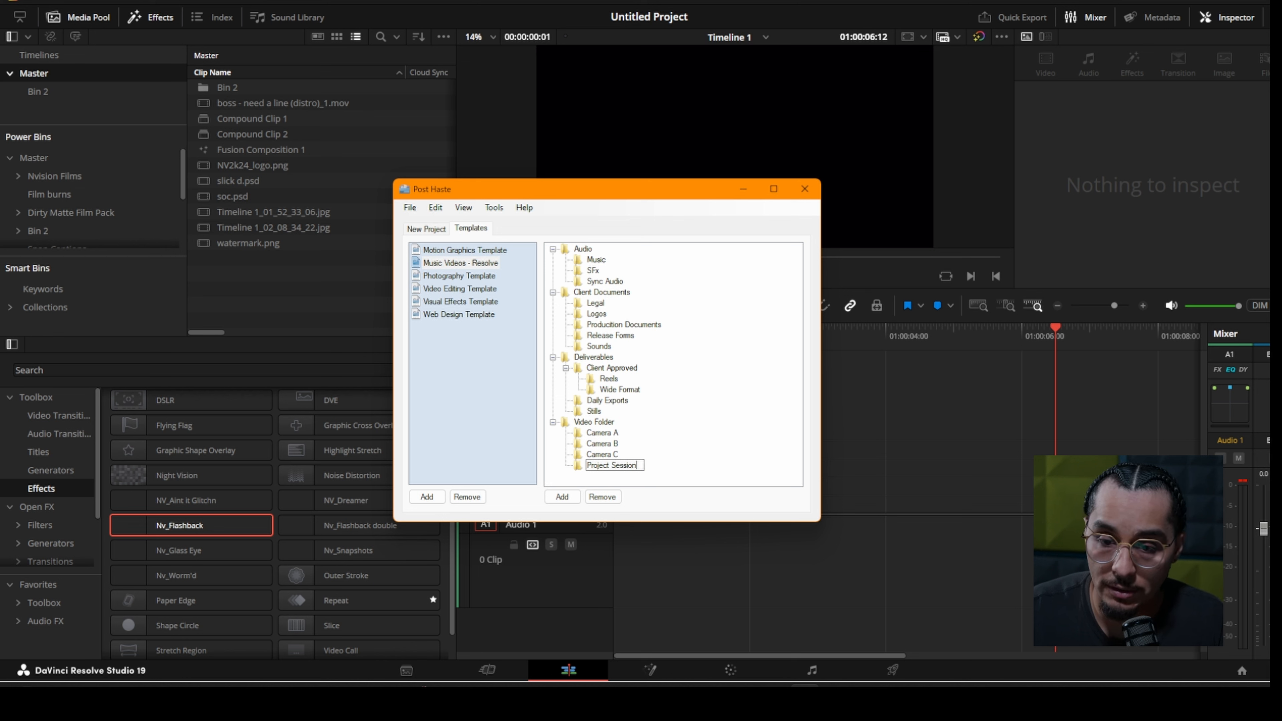
pyautogui.press('Return')
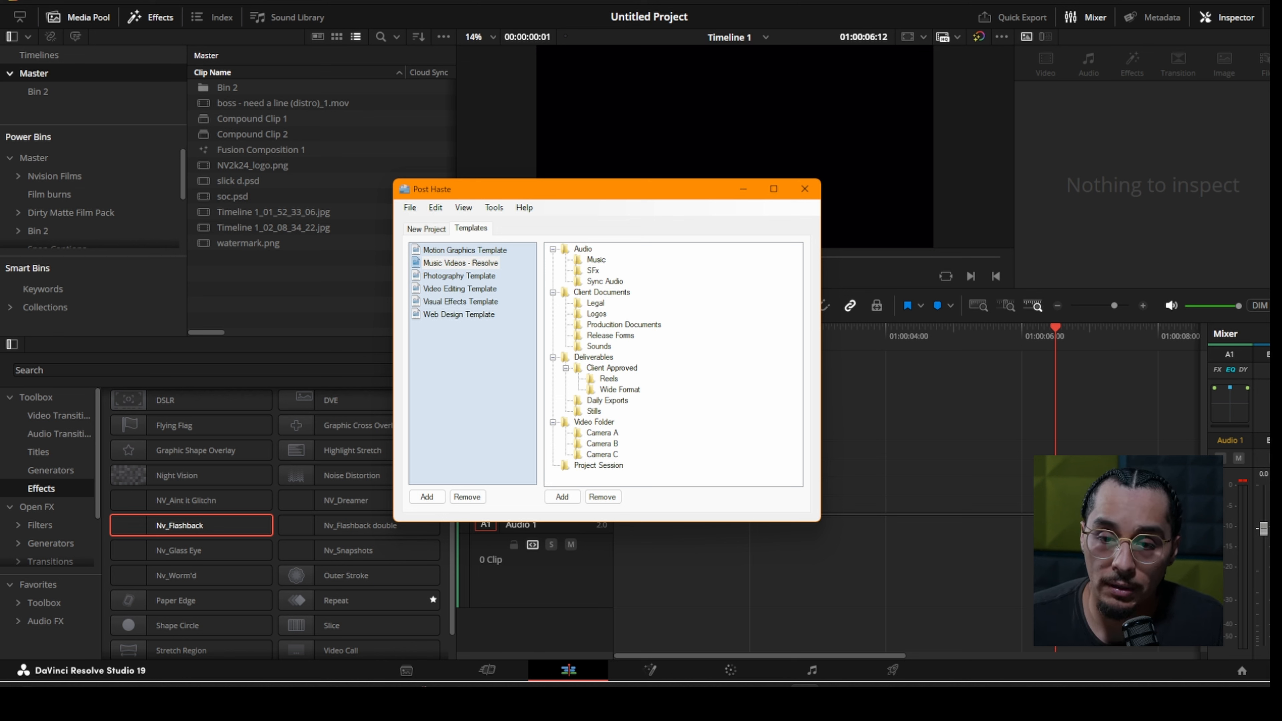
pyautogui.click(598, 466)
pyautogui.click(561, 497)
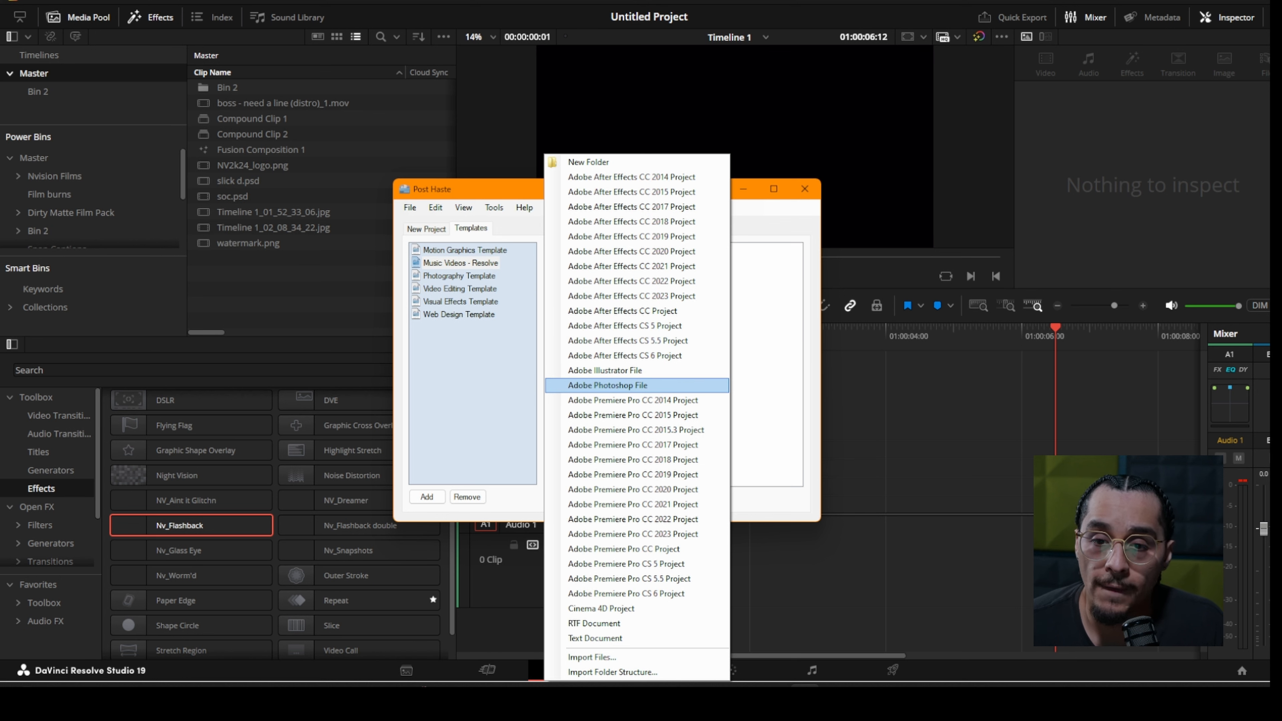
pyautogui.click(607, 385)
pyautogui.click(562, 497)
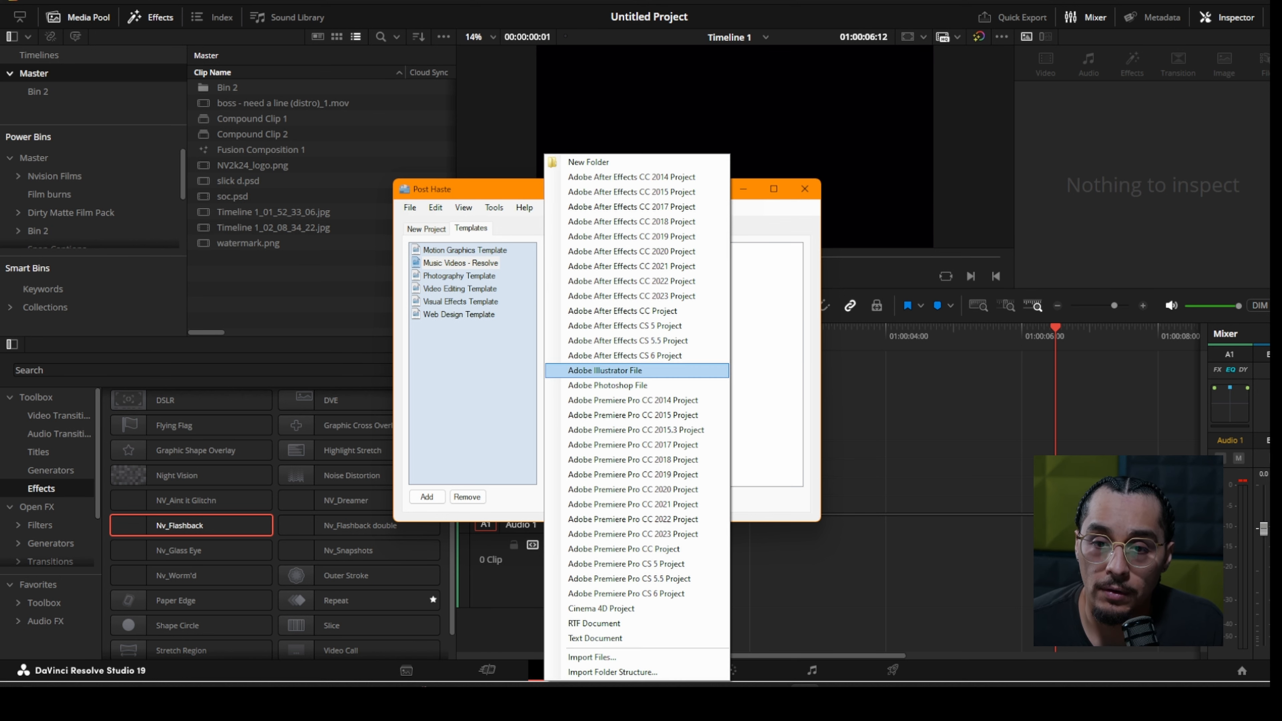
pyautogui.click(605, 371)
pyautogui.click(562, 496)
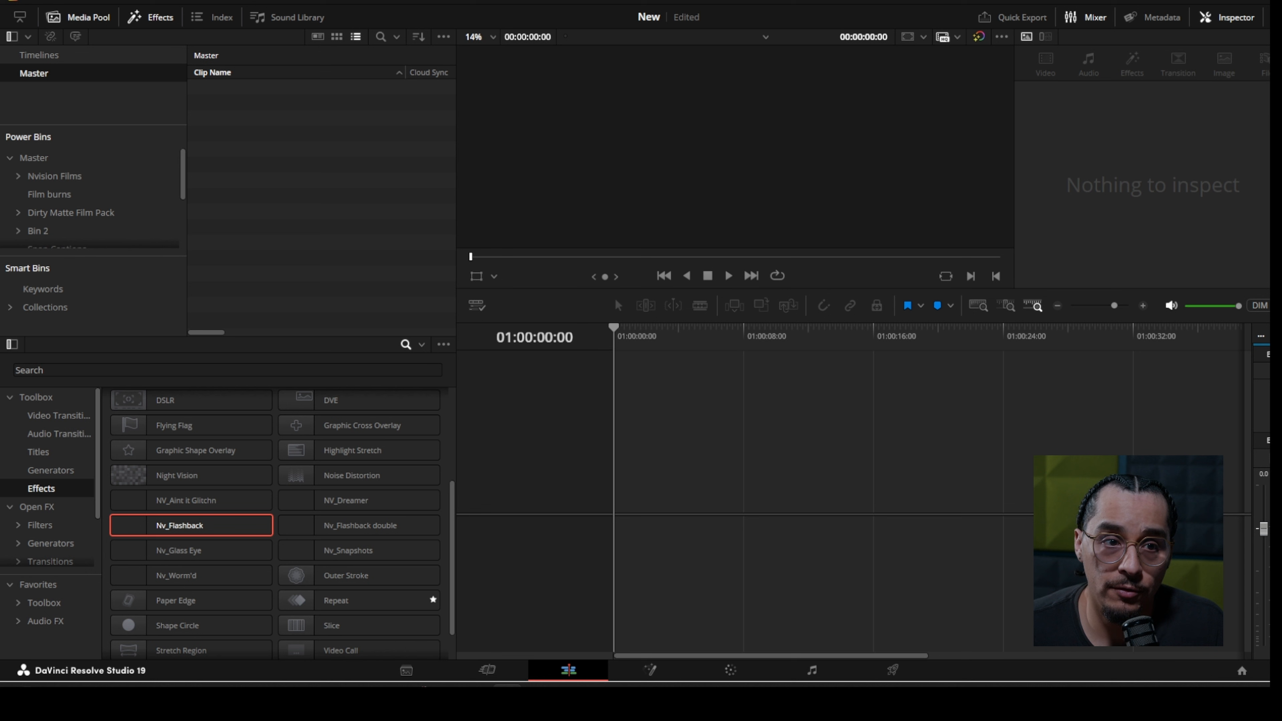
# Step: Switch to DaVinci Resolve and export the empty project New as a project file on the Desktop
pyautogui.click(104, 1)
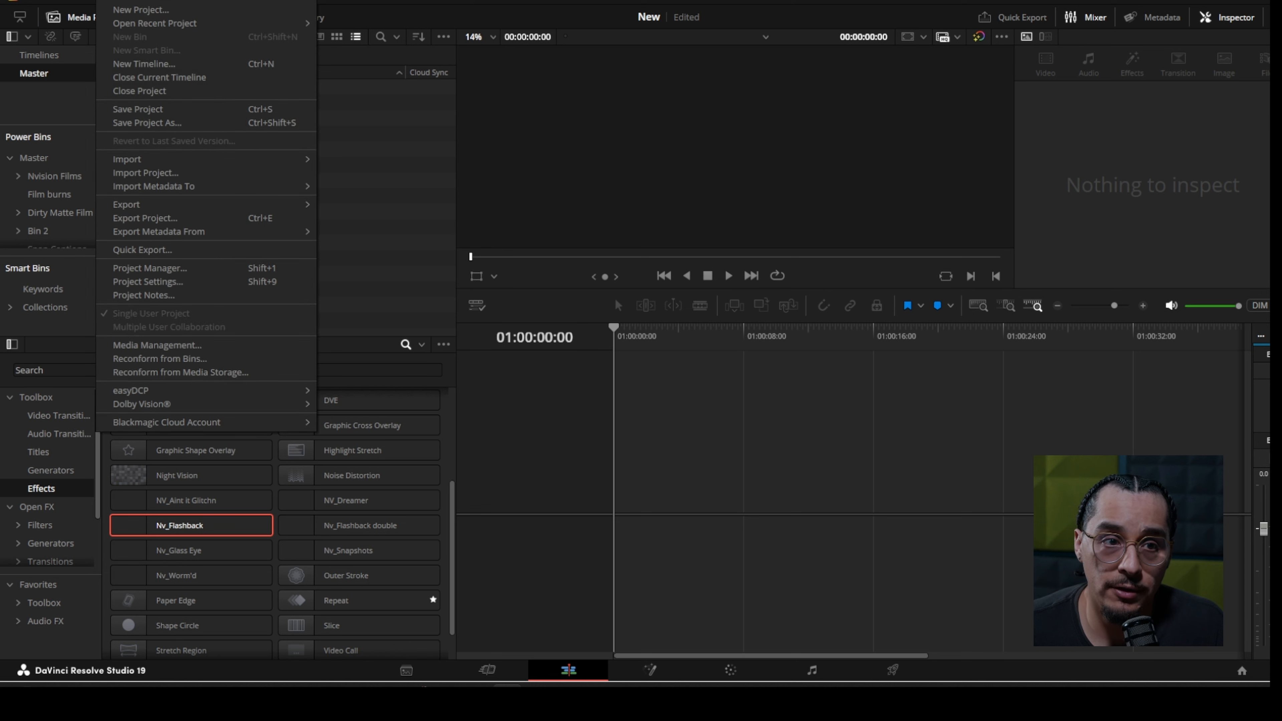
pyautogui.click(145, 218)
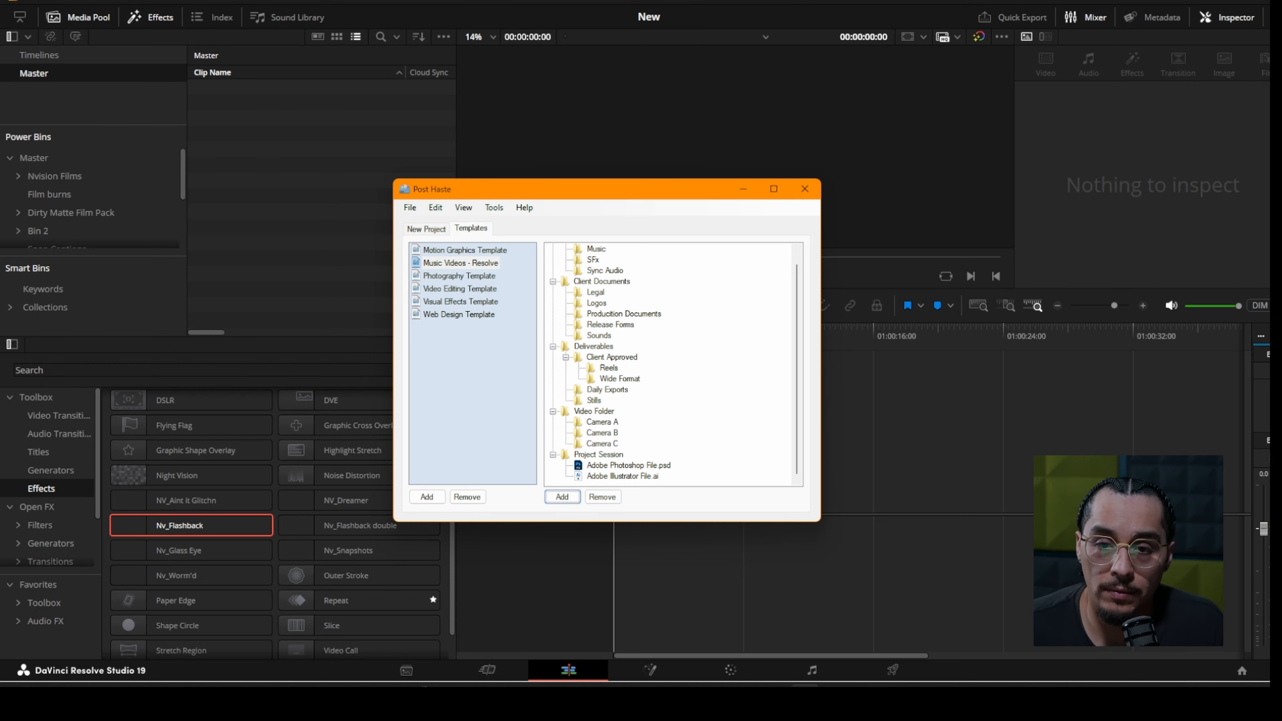
# Step: In Post Haste, import the DaVinci Resolve project file New from the Desktop into the Project Session folder
pyautogui.click(598, 454)
pyautogui.click(562, 496)
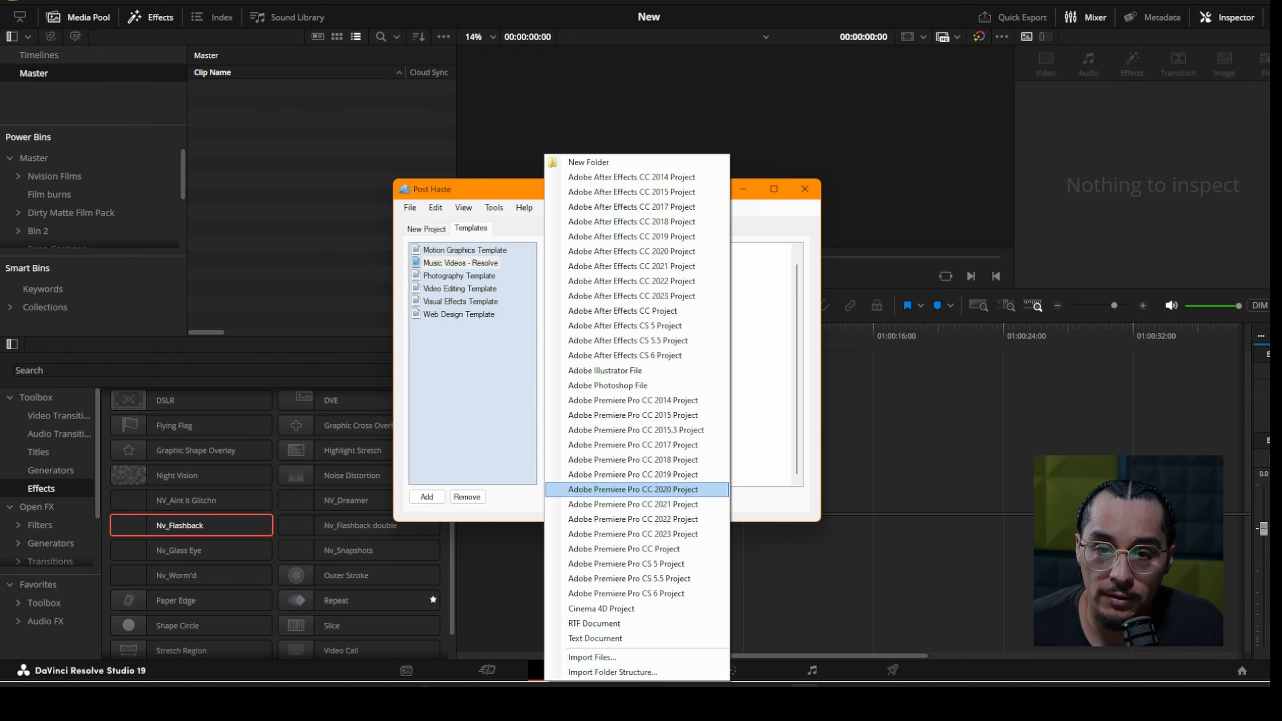
pyautogui.click(591, 657)
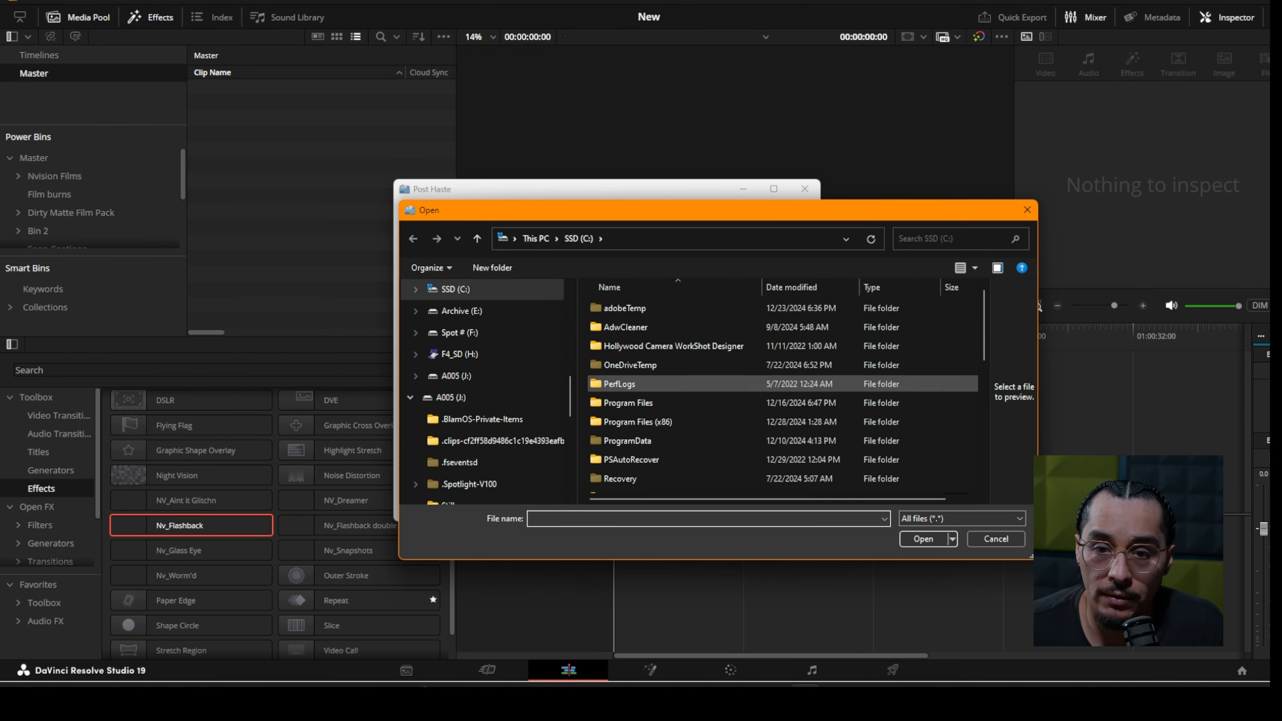
pyautogui.click(450, 423)
pyautogui.click(612, 308)
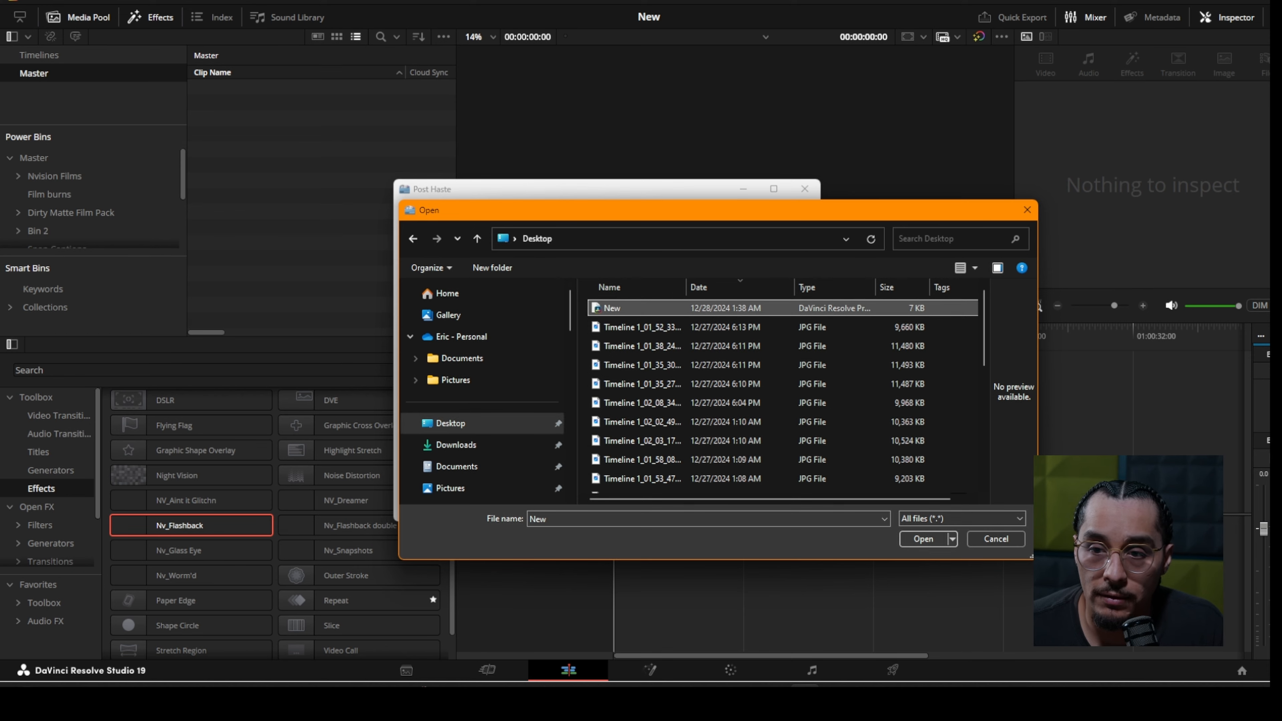
pyautogui.click(923, 539)
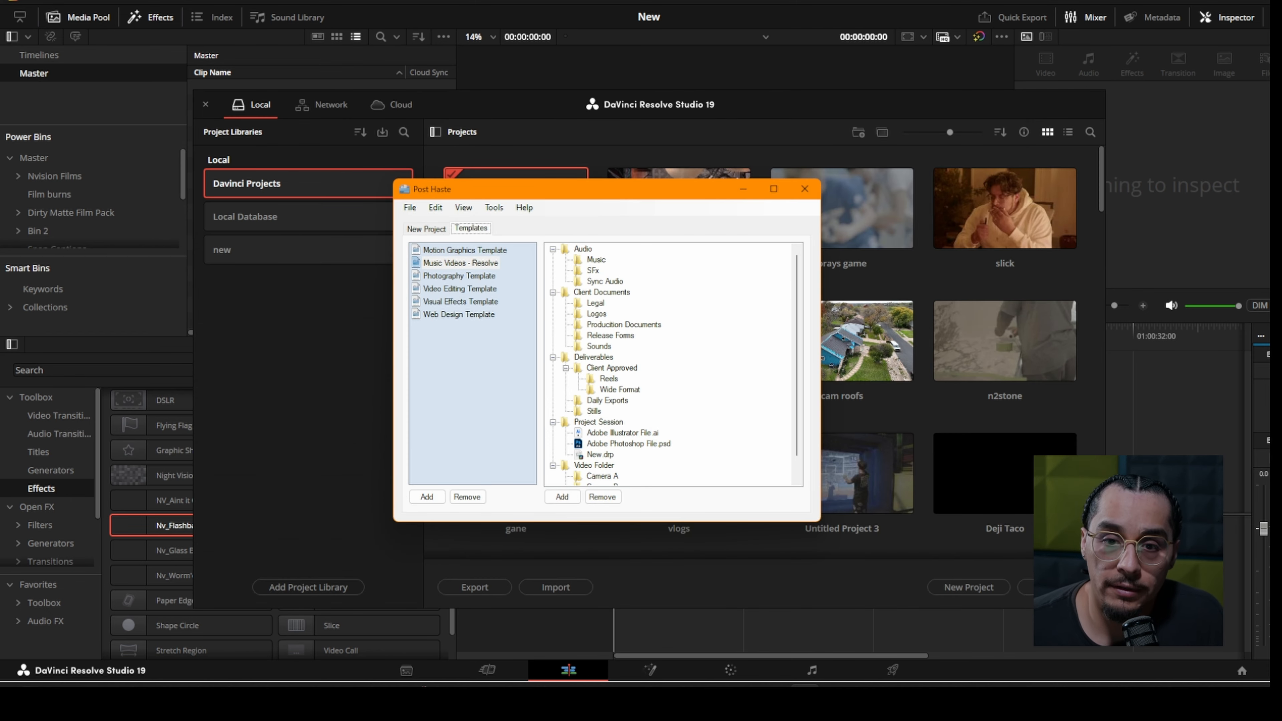
# Step: Start setting up a new project with the Music Videos - Resolve template
pyautogui.click(426, 229)
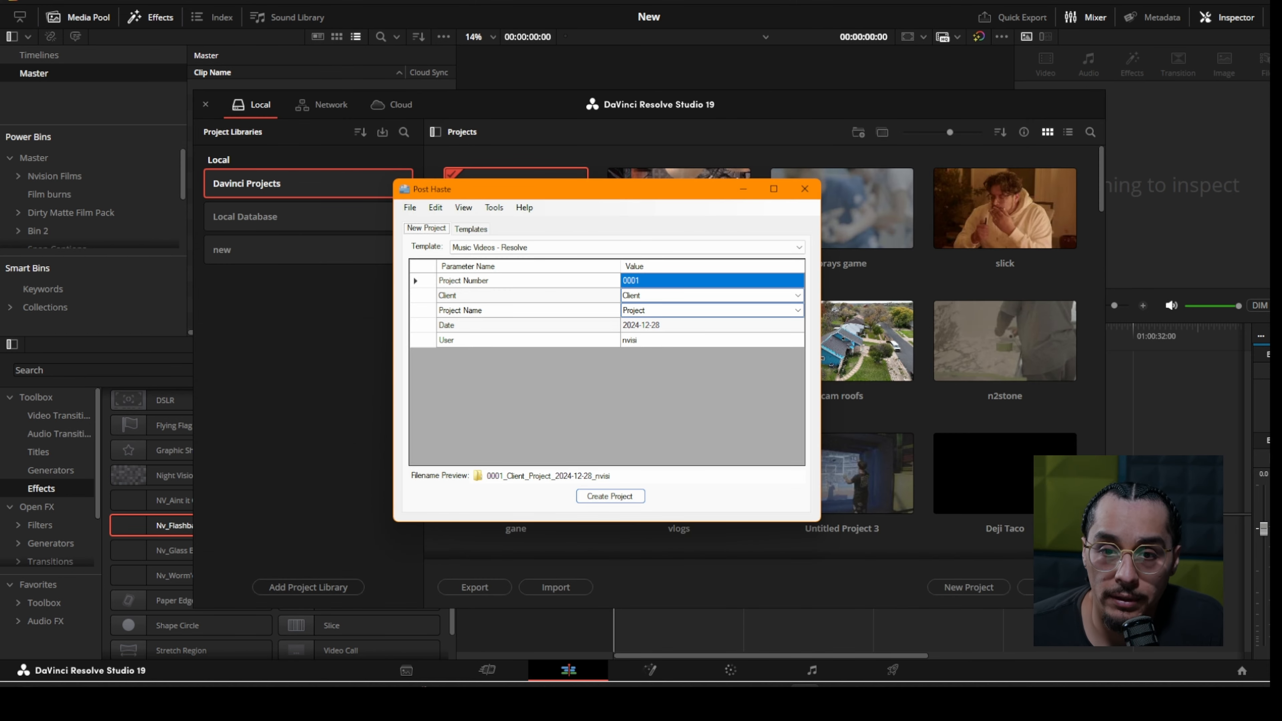
pyautogui.click(627, 248)
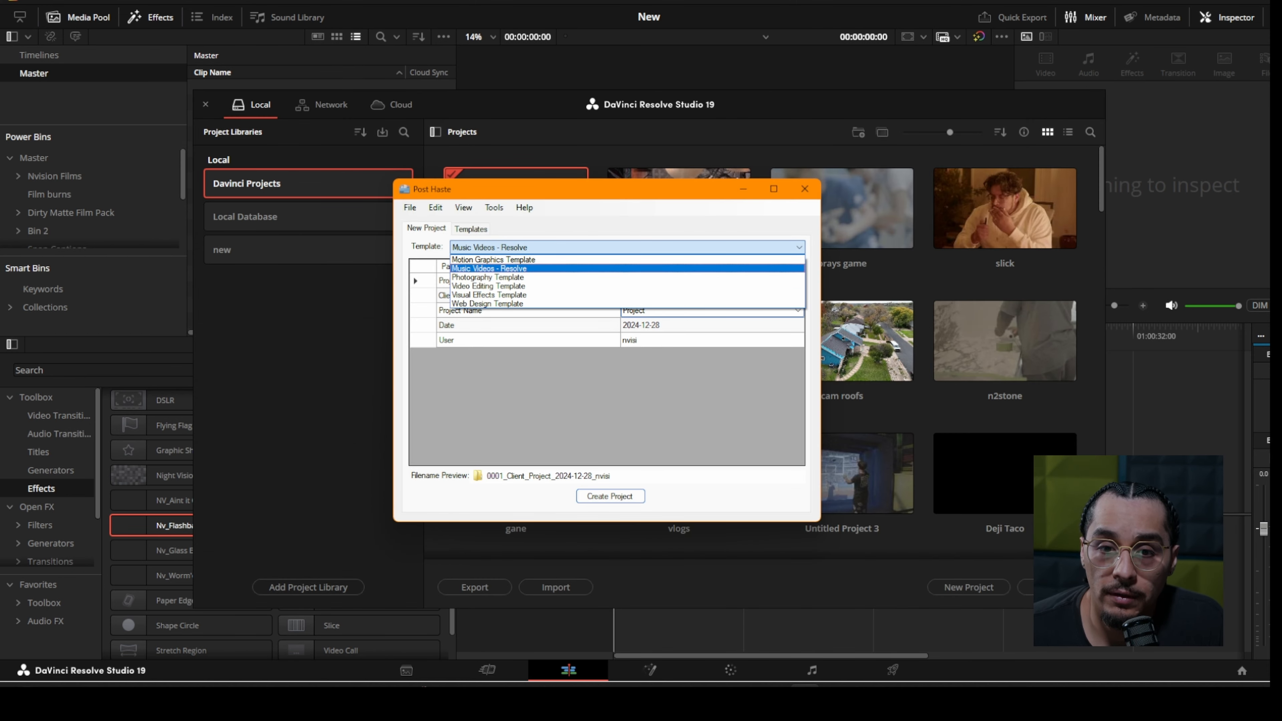
pyautogui.press('Return')
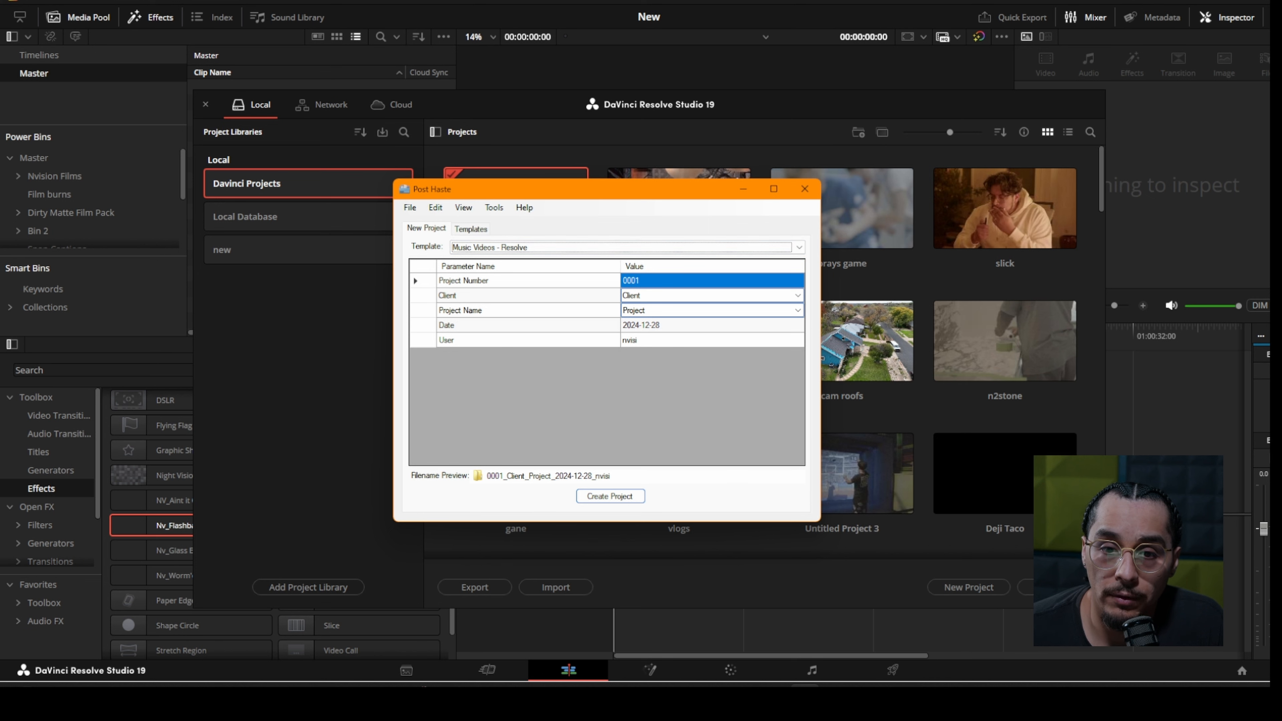
# Step: Fill in the client's name, set the project name to Run It and set the user to Nvision Films
pyautogui.doubleClick(646, 281)
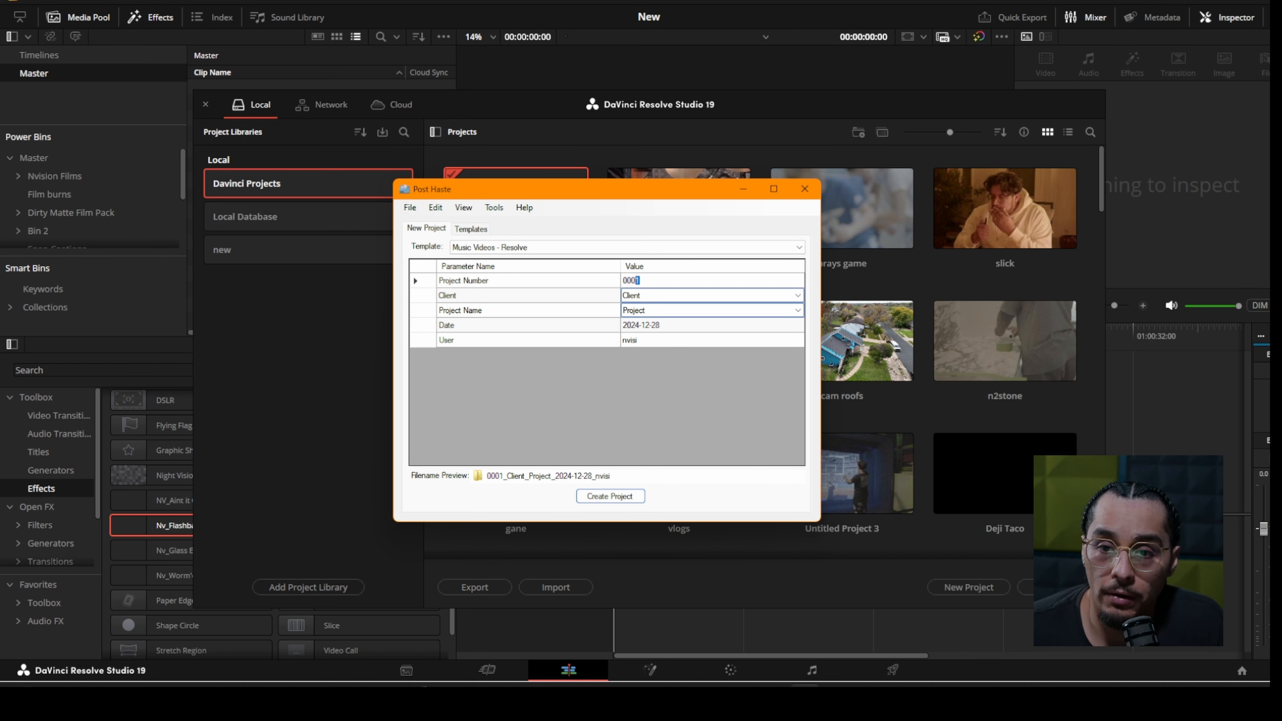
pyautogui.click(651, 295)
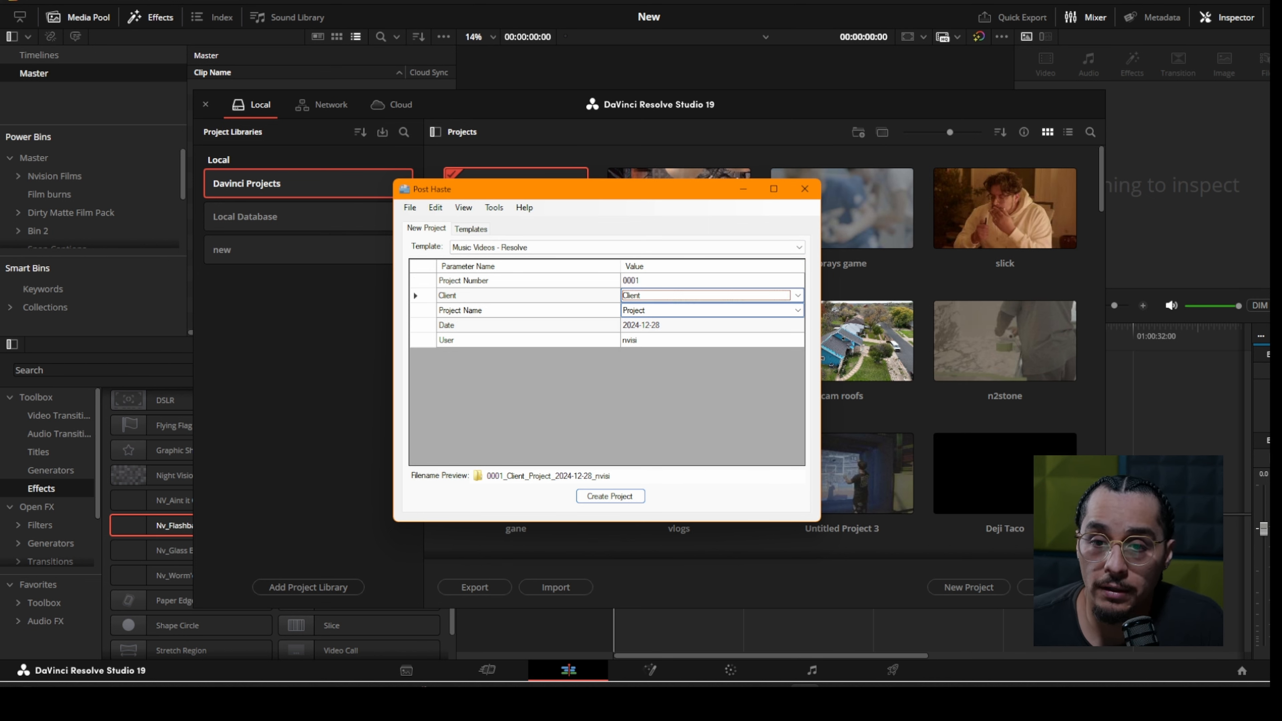
pyautogui.click(651, 296)
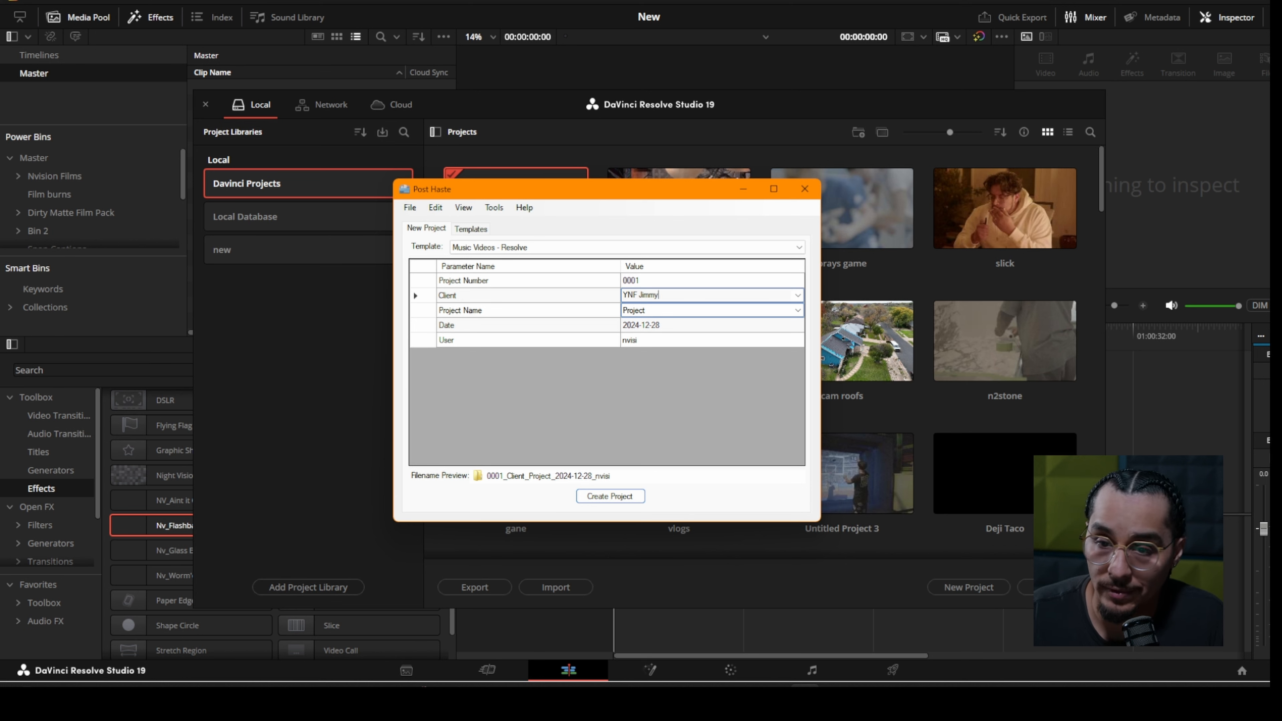
pyautogui.press('Return')
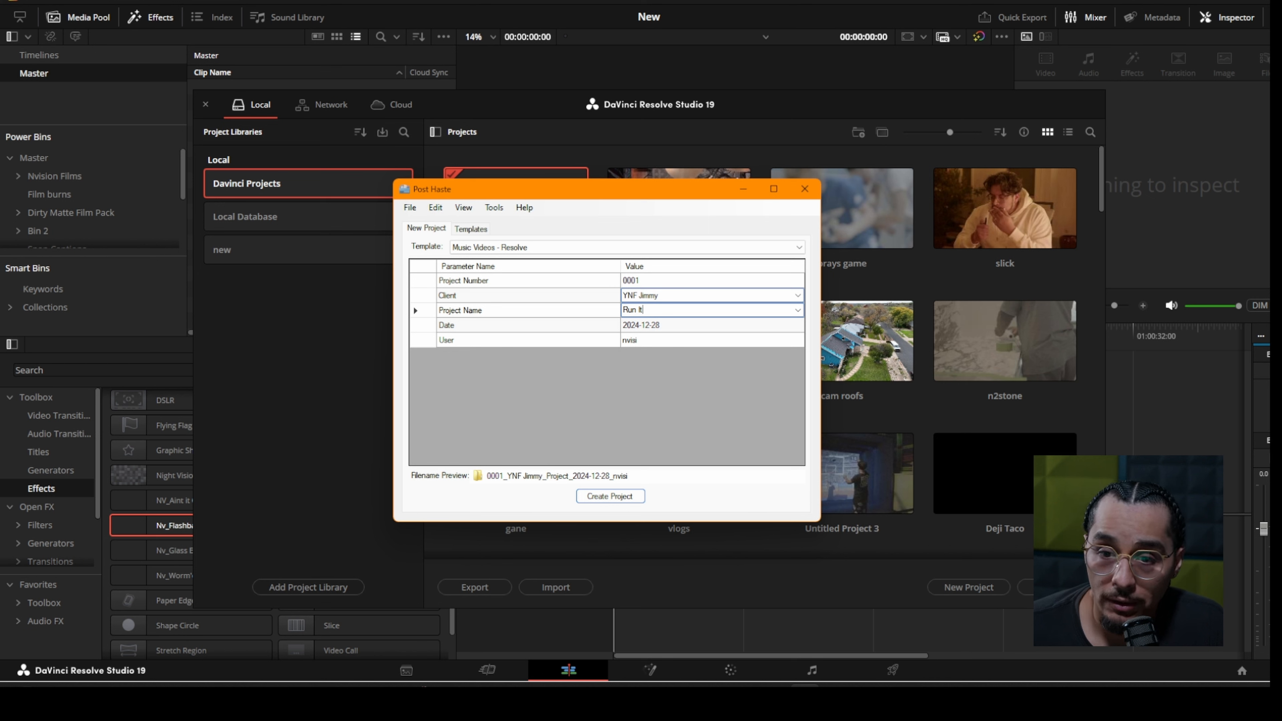
pyautogui.press('Return')
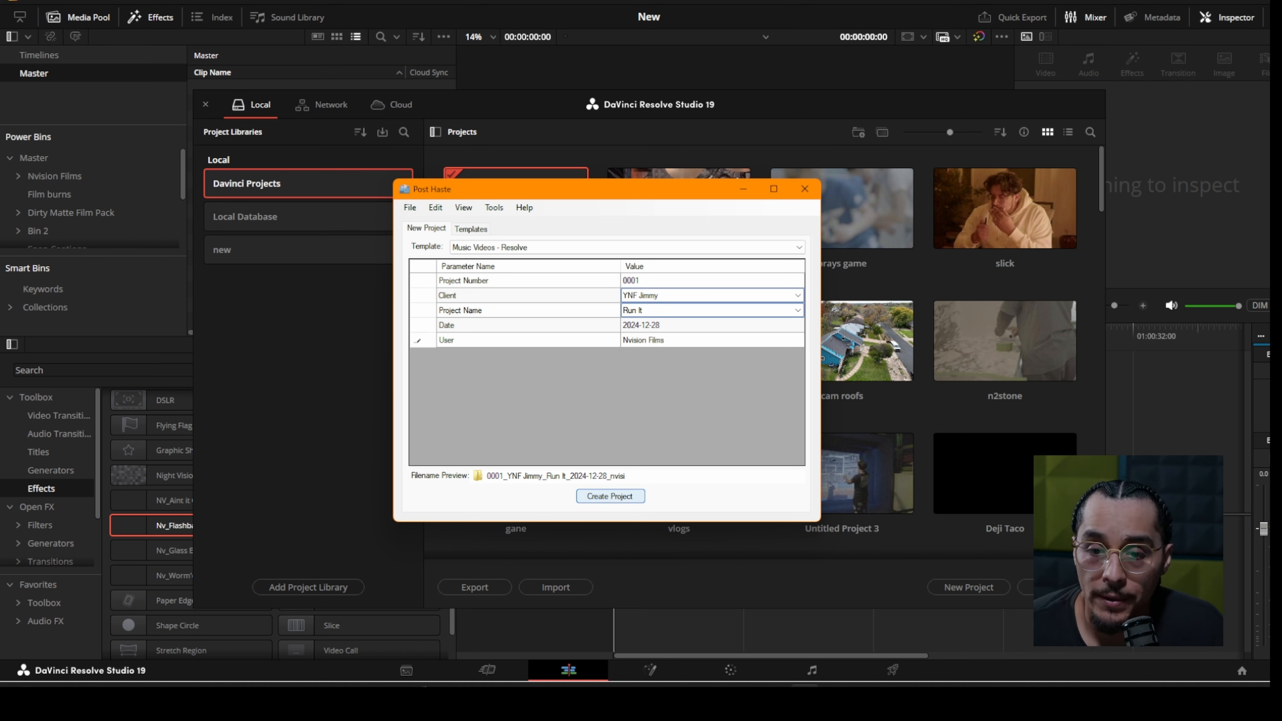
# Step: Create the project in the New Video Projects folder on the Archive (E:) drive
pyautogui.click(610, 495)
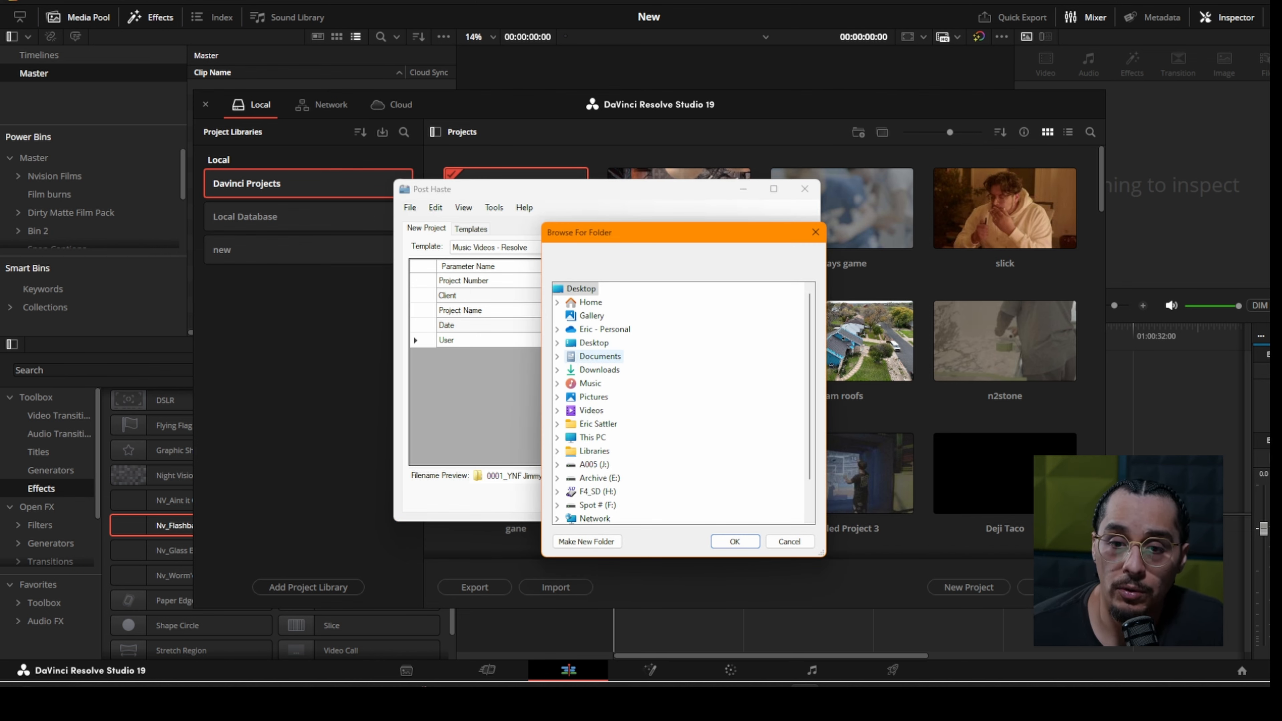
pyautogui.scroll(-1, 599, 356)
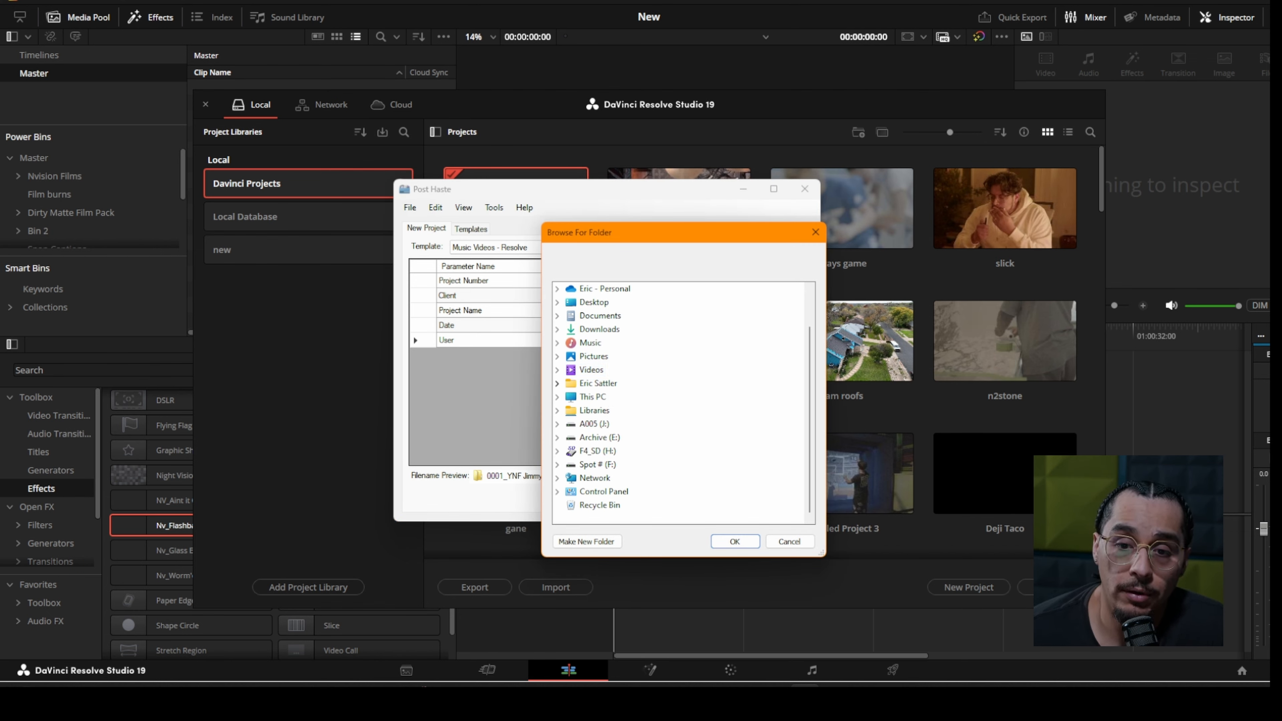
pyautogui.click(557, 438)
pyautogui.scroll(-1, 557, 438)
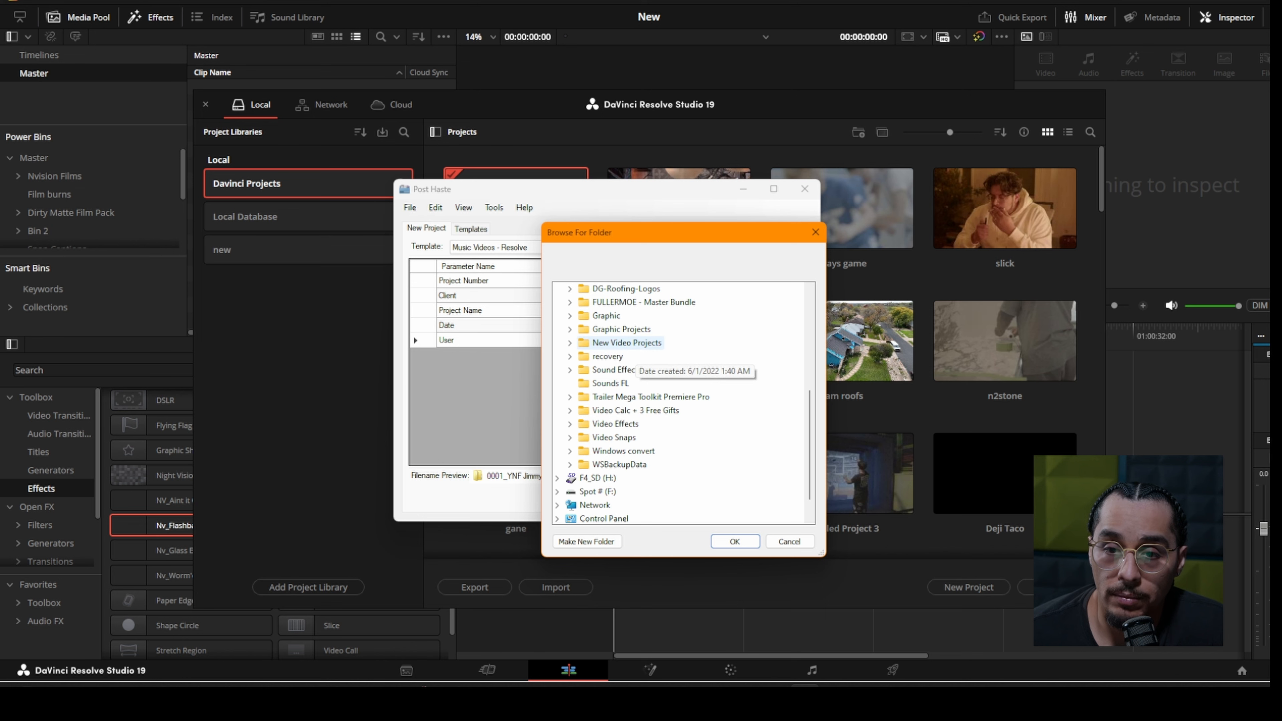
pyautogui.doubleClick(626, 342)
pyautogui.click(735, 542)
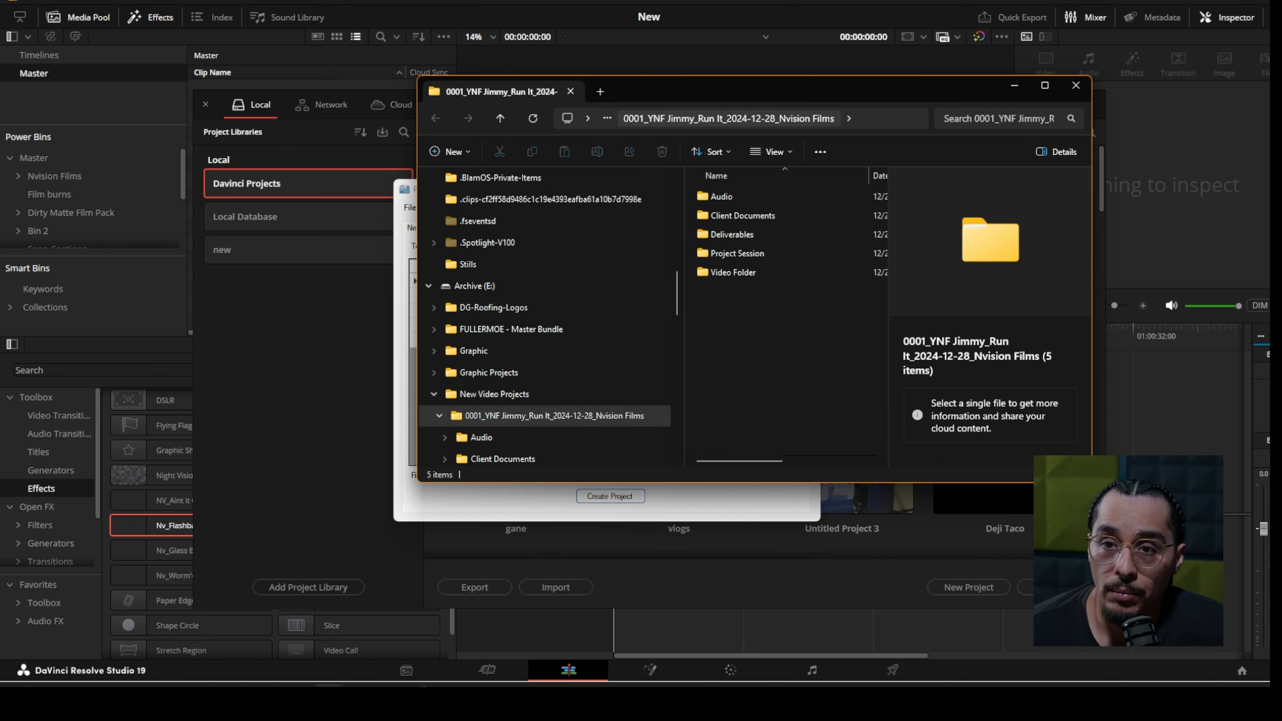
# Step: Find the newly created Run It project folder in New Video Projects on the Archive (E:) drive and open it
pyautogui.click(475, 287)
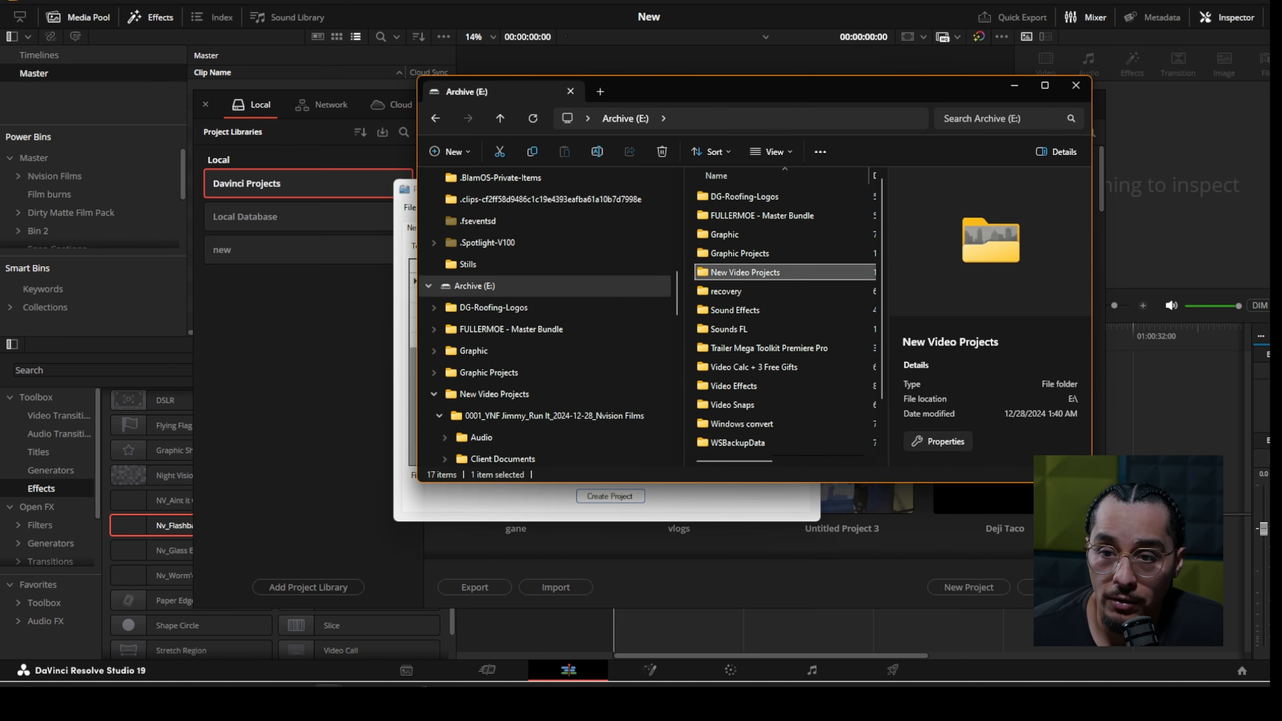
pyautogui.doubleClick(743, 272)
pyautogui.scroll(-1, 784, 425)
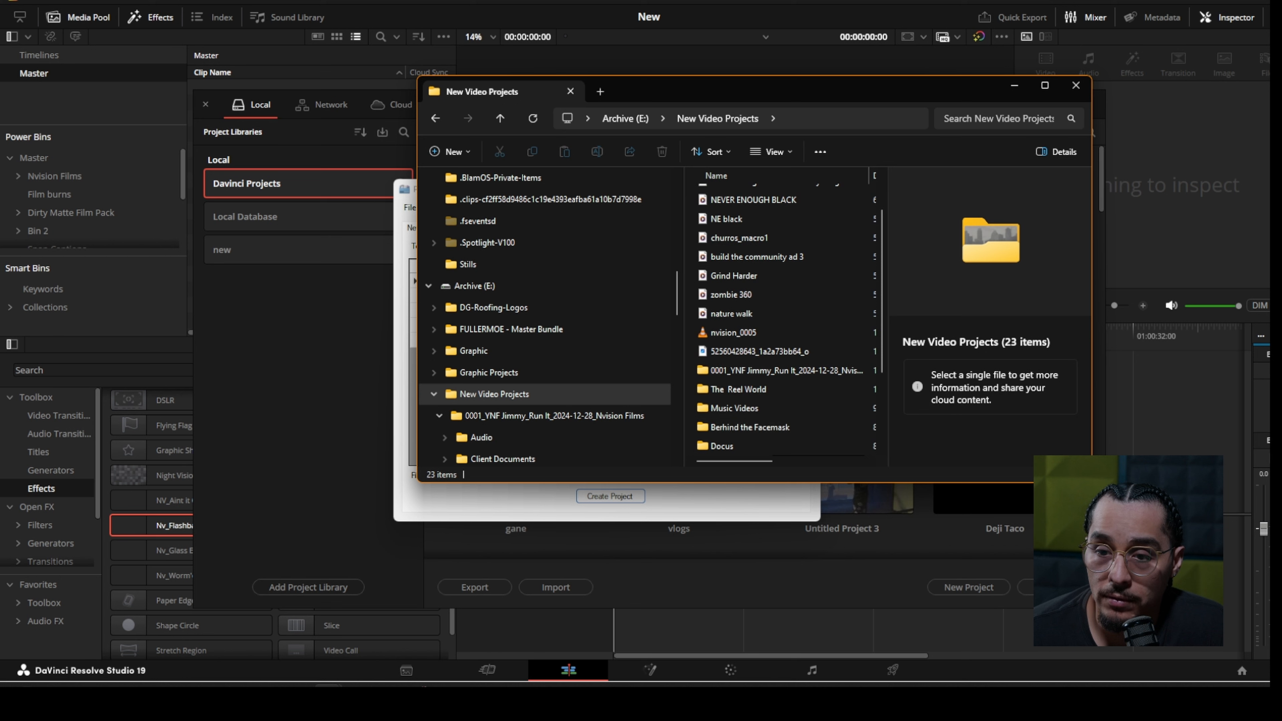
pyautogui.click(785, 370)
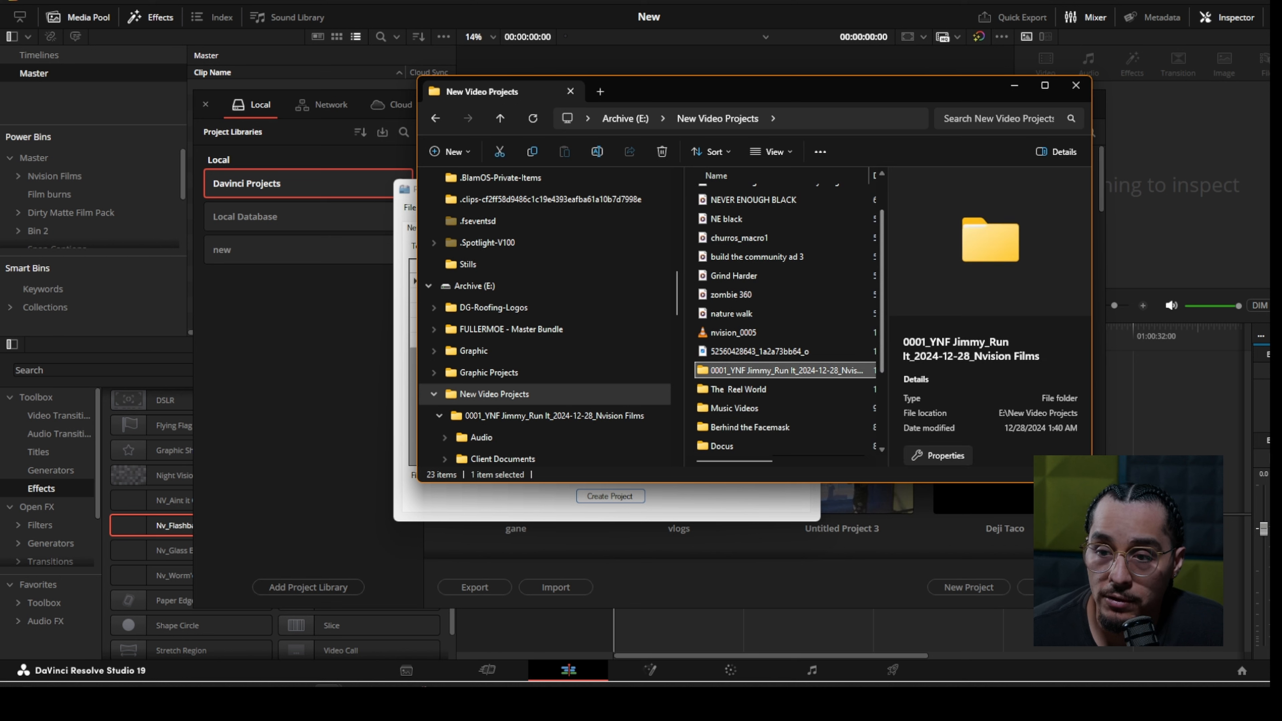
pyautogui.doubleClick(785, 370)
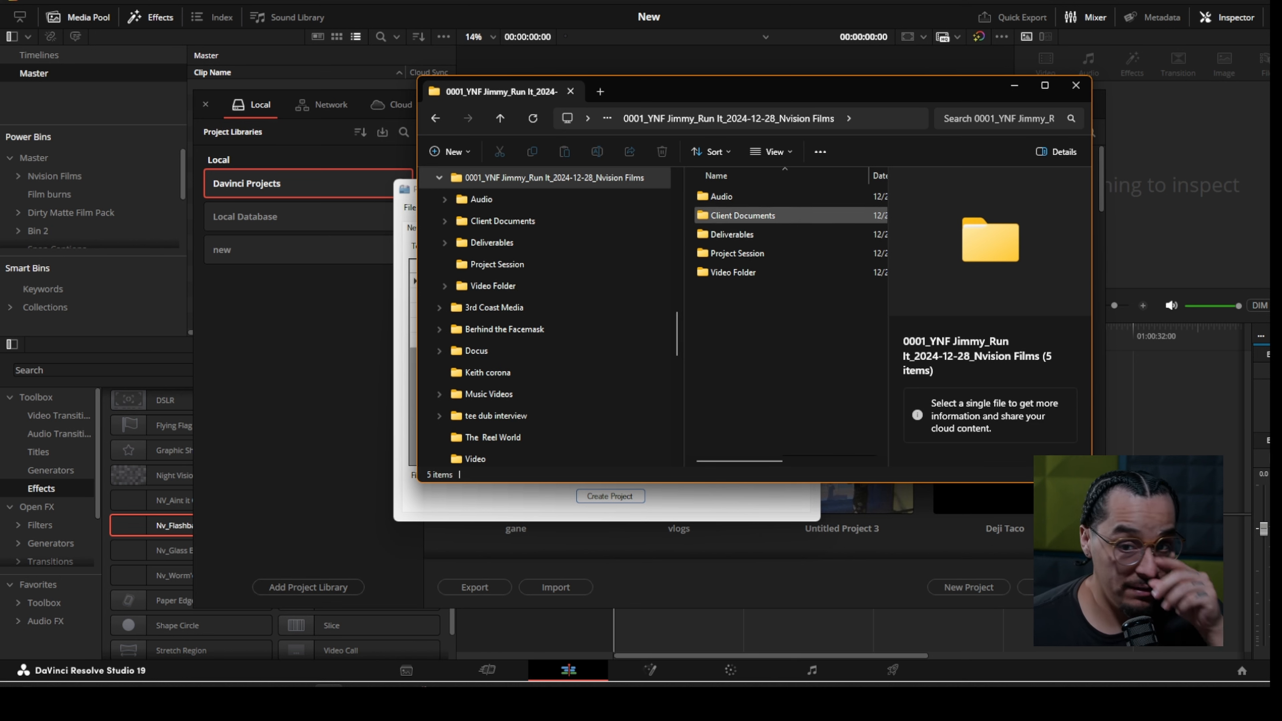
# Step: Look through the subfolders of Video Folder and Deliverables in the Run It project folder
pyautogui.doubleClick(733, 272)
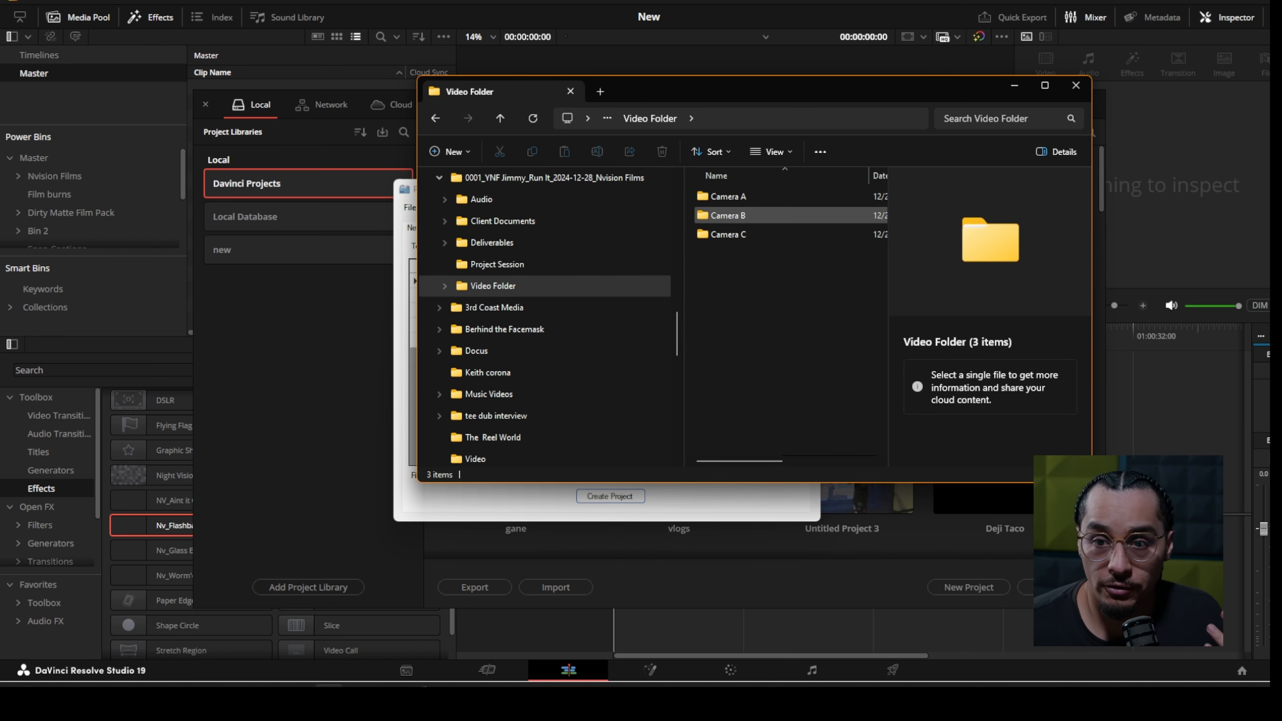
pyautogui.click(500, 119)
pyautogui.doubleClick(731, 234)
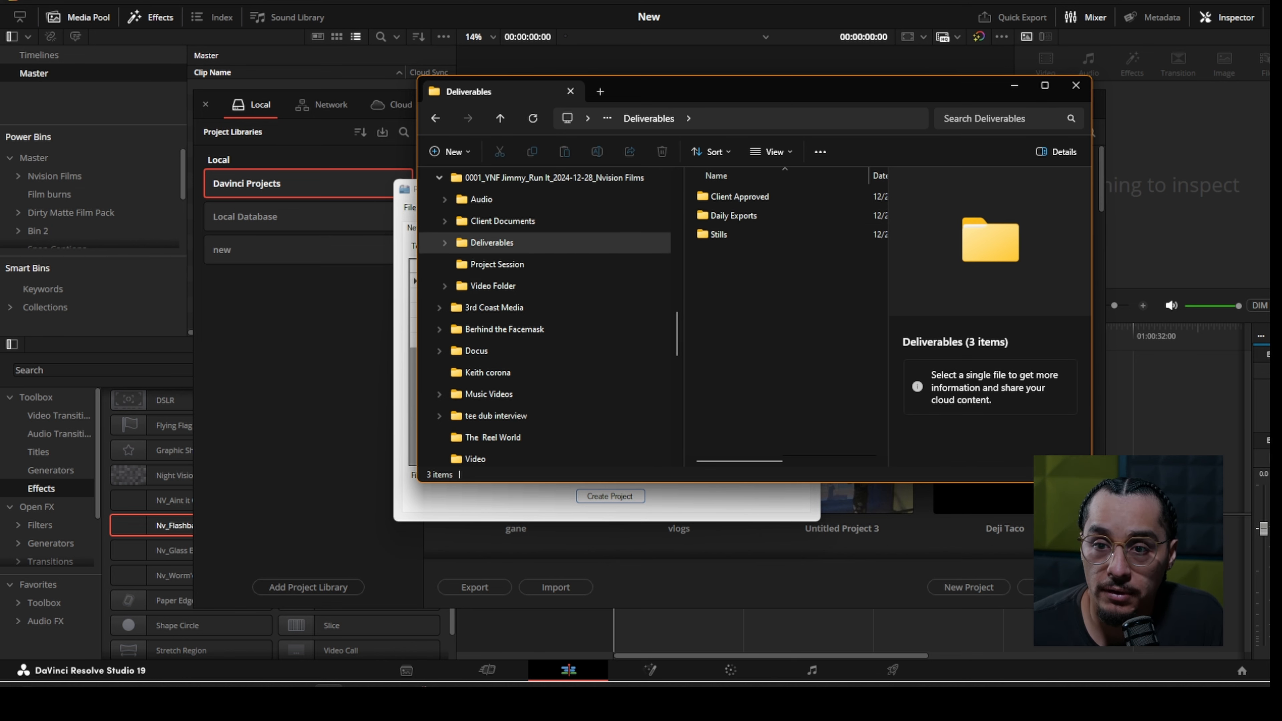
pyautogui.click(500, 118)
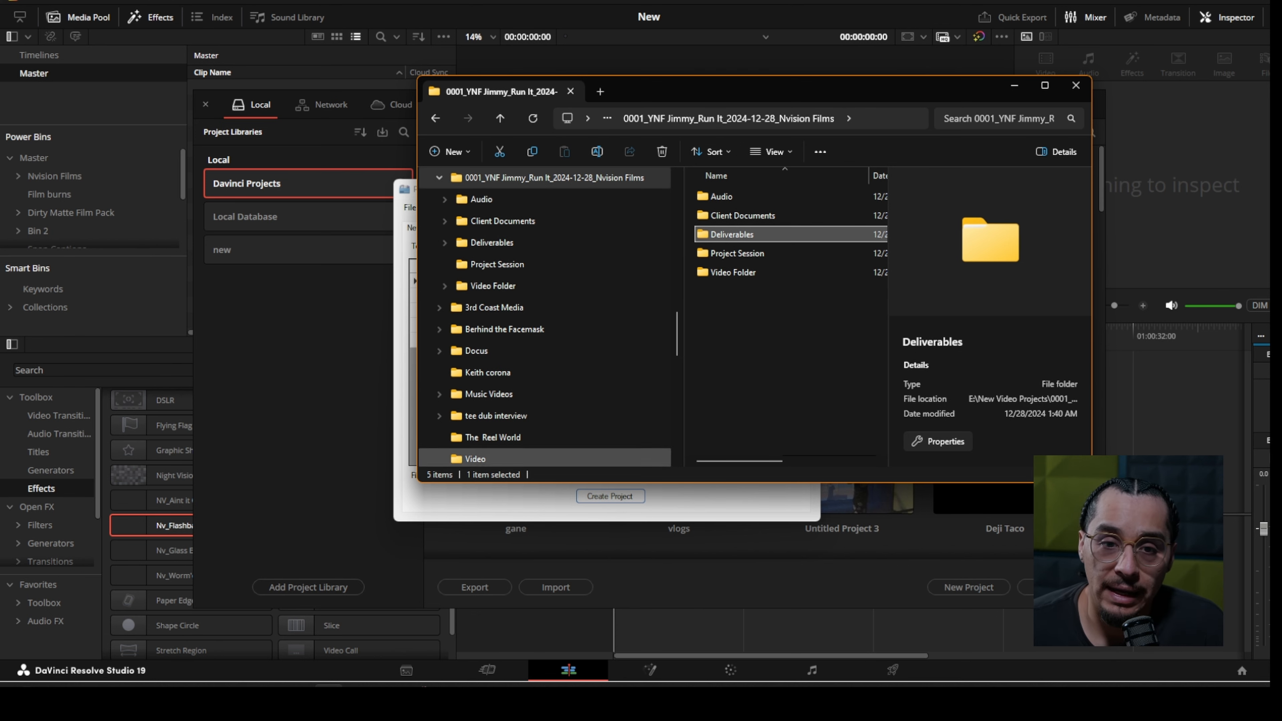
# Step: In DaVinci Resolve, add the Run It project folder with its subfolders to the media pool's Master bin and open the new bin
pyautogui.click(510, 503)
pyautogui.click(805, 696)
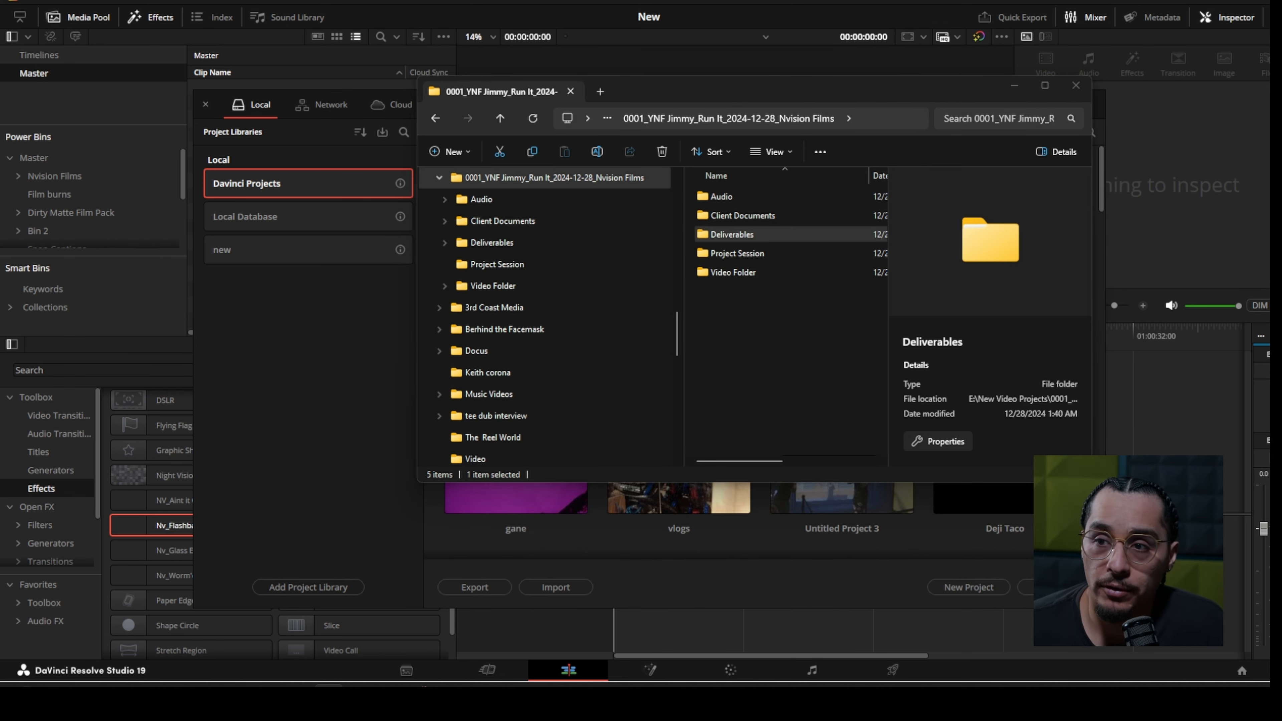
pyautogui.moveTo(966, 92); pyautogui.dragTo(765, 391)
pyautogui.click(1093, 105)
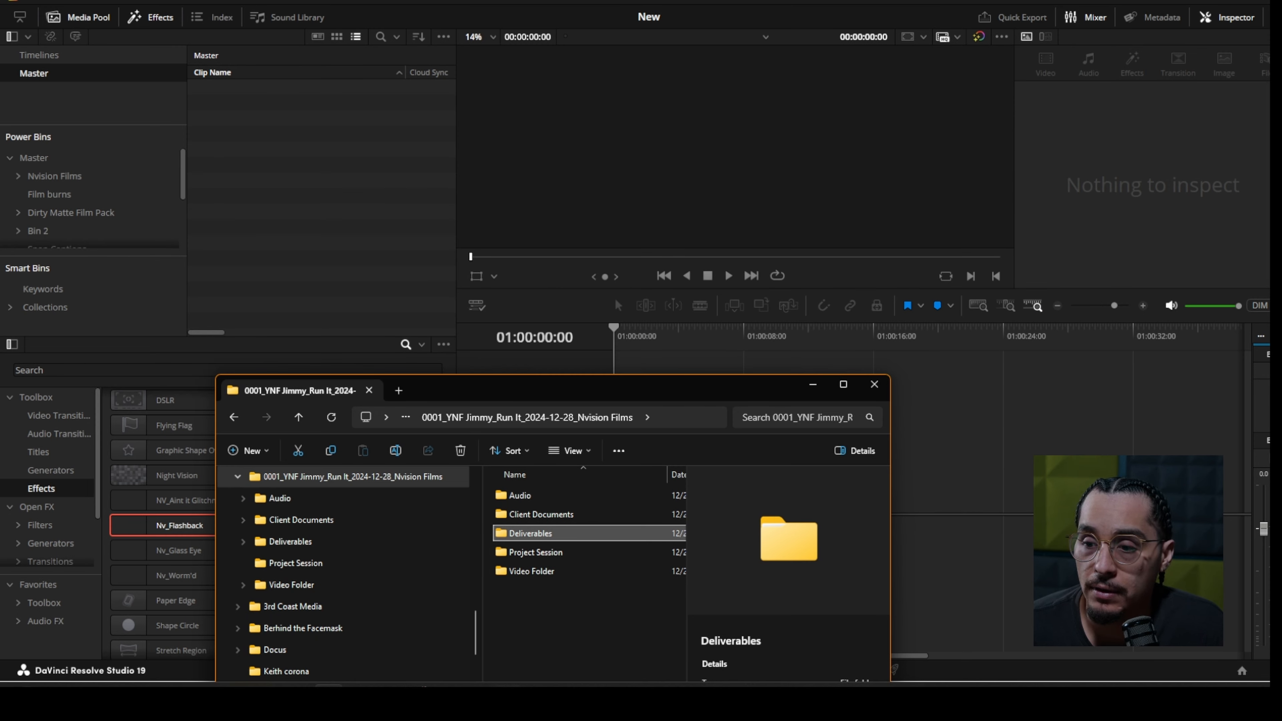
pyautogui.moveTo(765, 391); pyautogui.dragTo(906, 272)
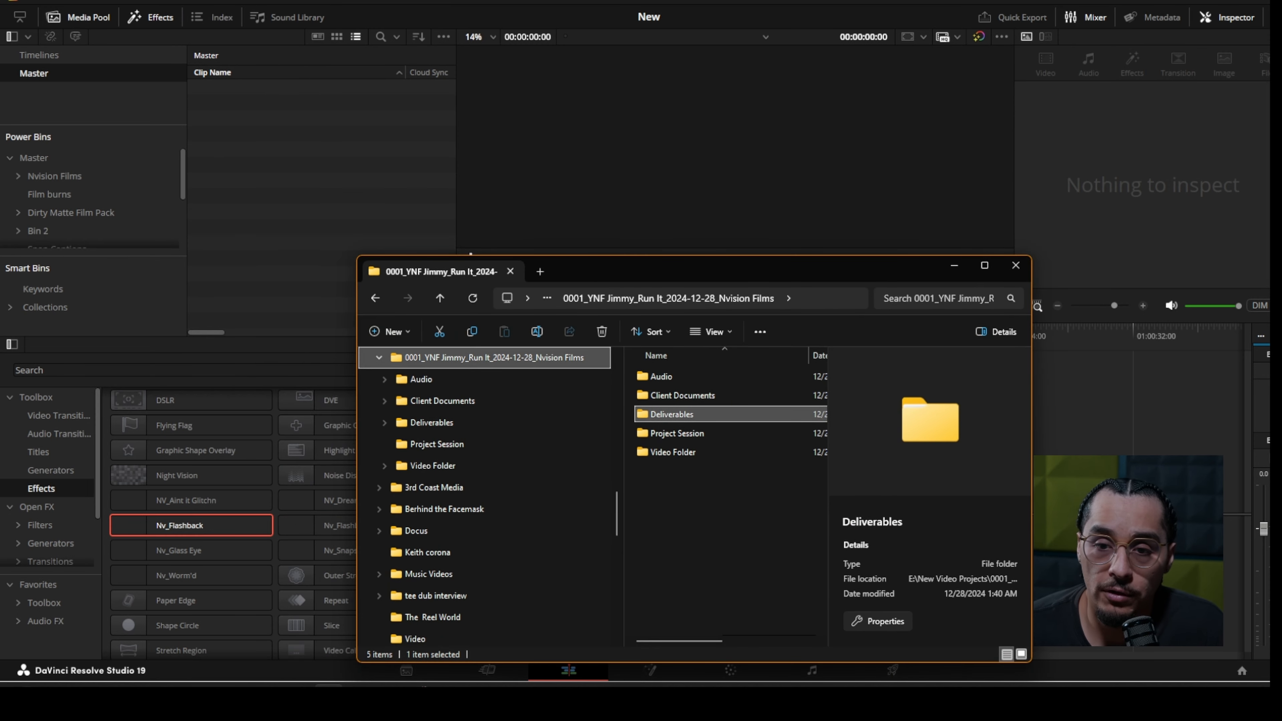
pyautogui.moveTo(447, 358); pyautogui.dragTo(80, 70)
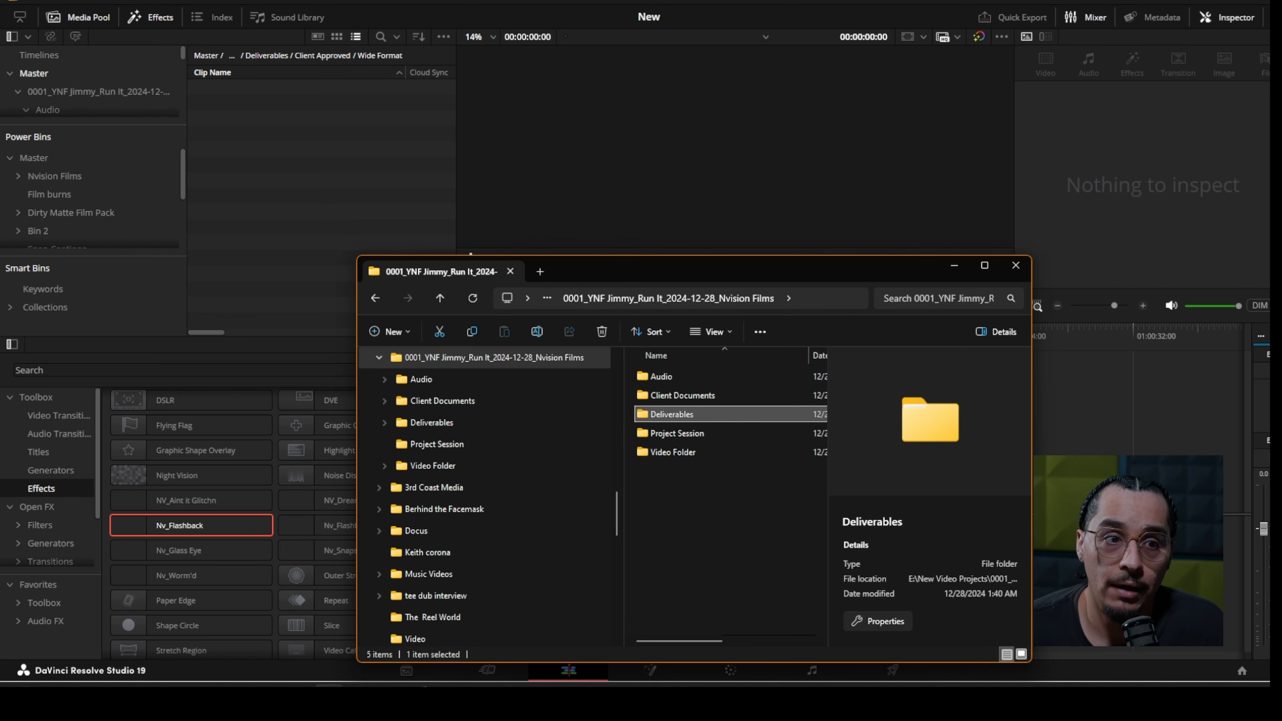
pyautogui.click(60, 74)
pyautogui.click(62, 92)
pyautogui.moveTo(62, 91); pyautogui.dragTo(57, 76)
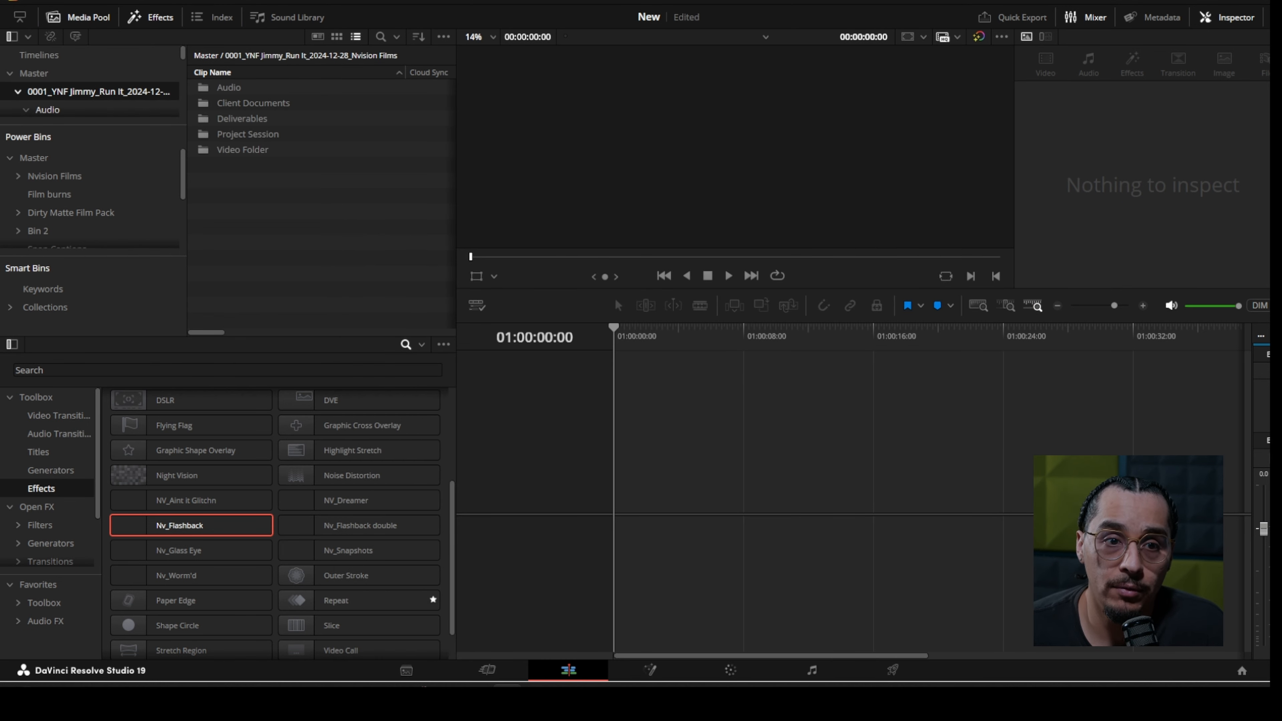
# Step: Import the footage from A005_10051837_D152 through A005_10052137_D178 on the A005 (J:) drive into the Camera A bin
pyautogui.scroll(-1, 76, 104)
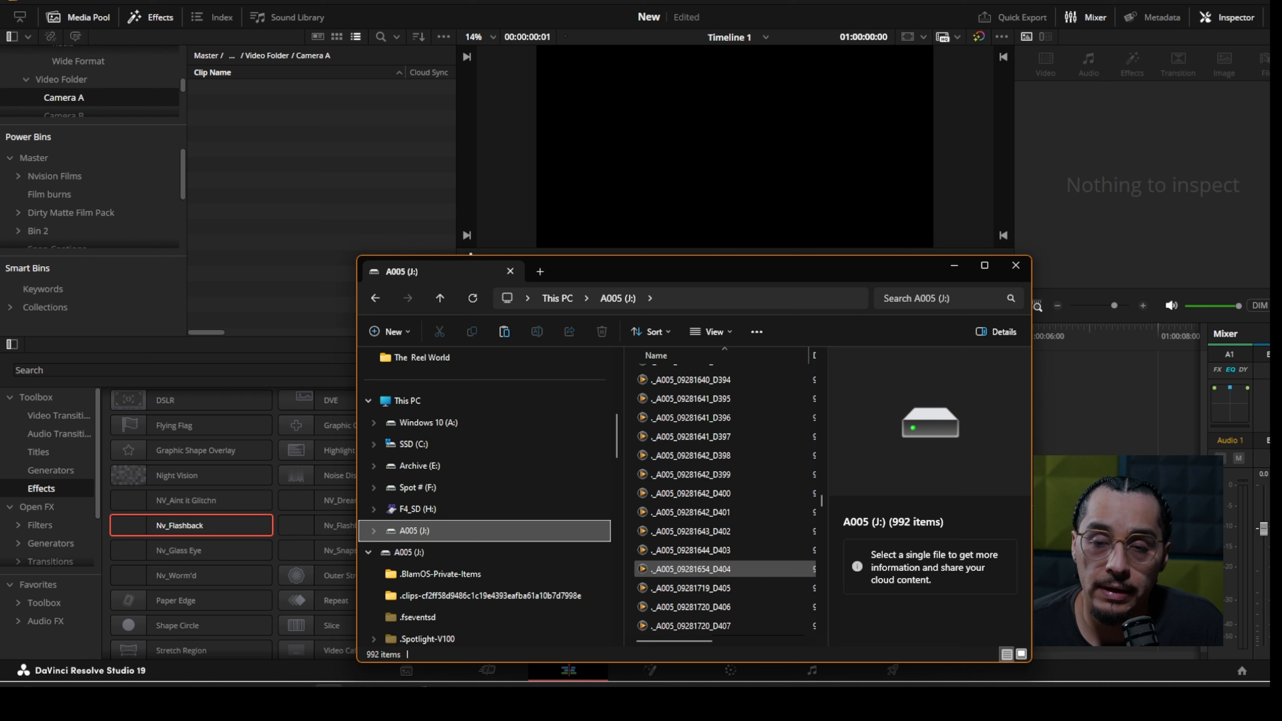
pyautogui.scroll(-2, 726, 505)
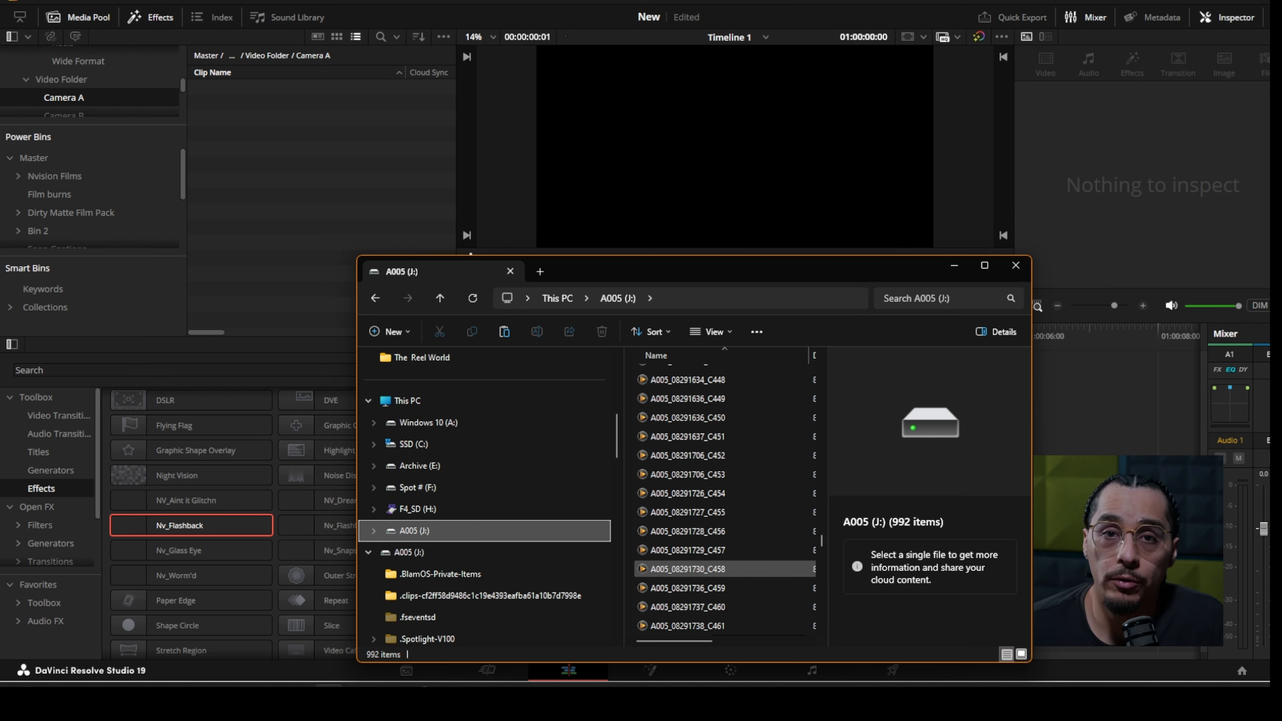
pyautogui.scroll(-10, 727, 569)
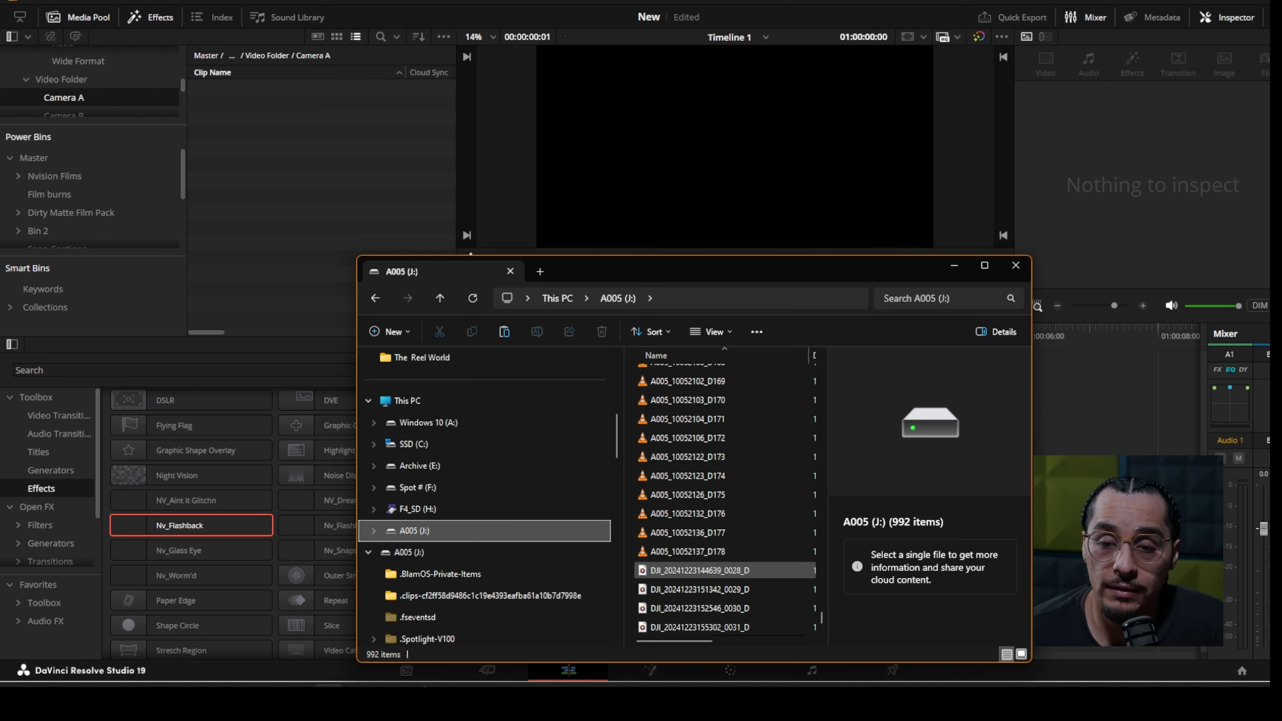
pyautogui.click(727, 551)
pyautogui.scroll(15, 726, 550)
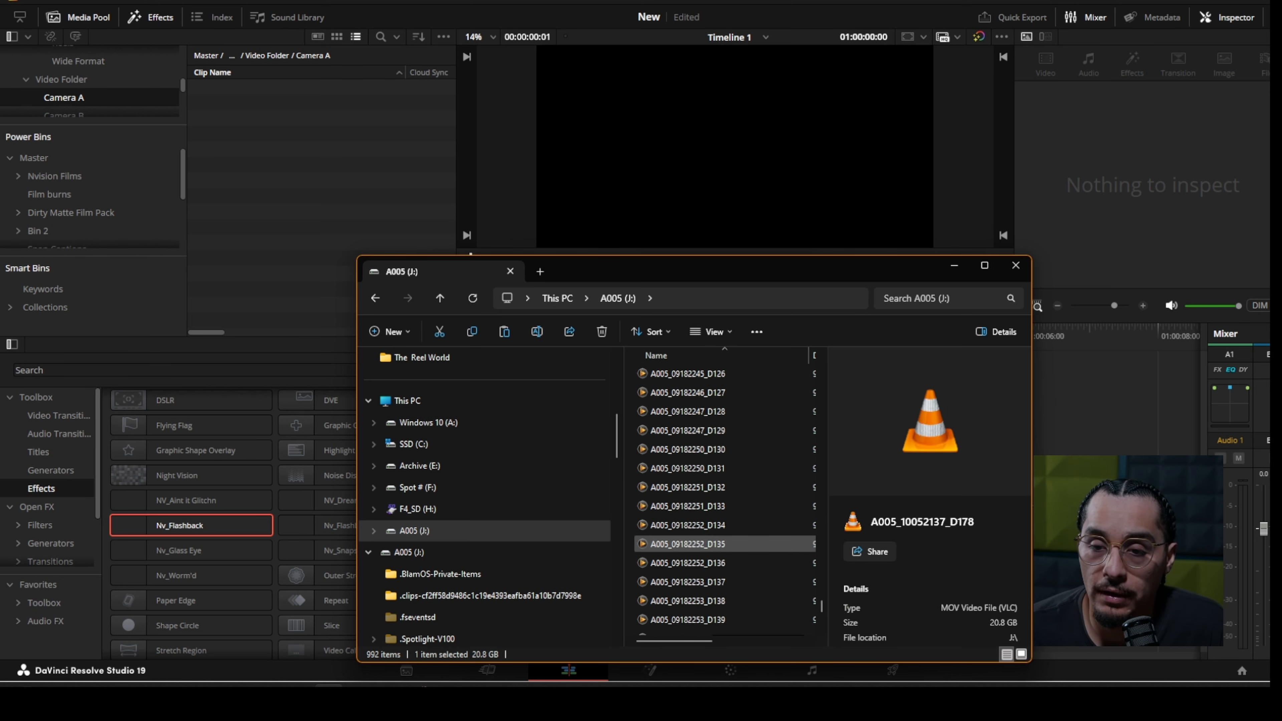
pyautogui.hscroll(3, 726, 556)
pyautogui.scroll(-2, 726, 585)
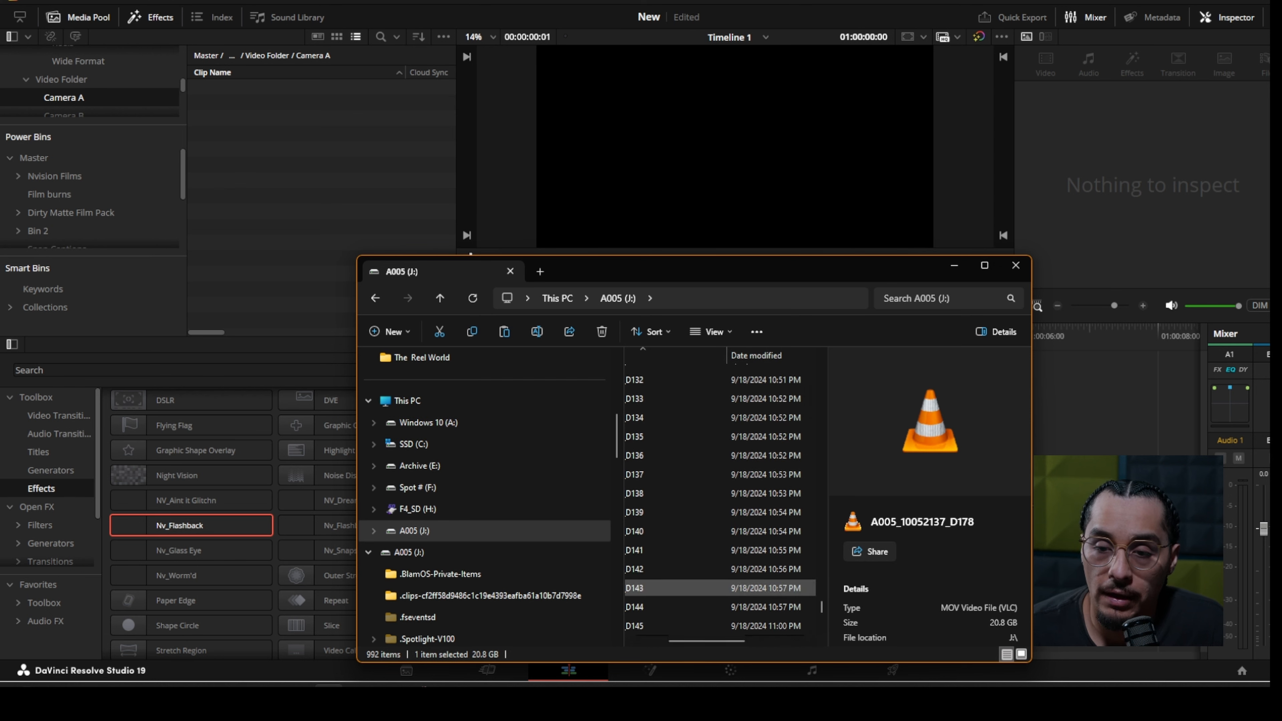
pyautogui.scroll(-5, 726, 587)
pyautogui.keyDown('shift'); pyautogui.click(727, 468); pyautogui.keyUp('shift')
pyautogui.moveTo(727, 468); pyautogui.dragTo(242, 129)
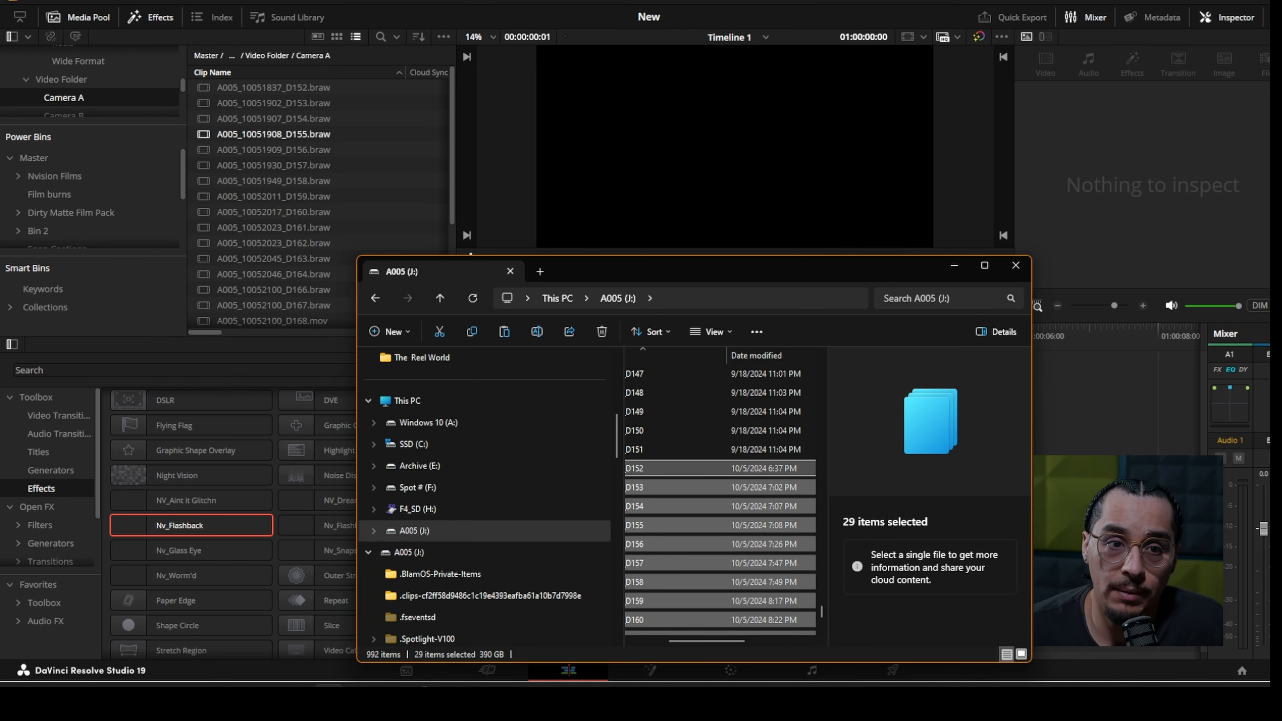
# Step: Preview the clip A005_10051909_D156.braw partway through in the source viewer and try adding it to the timeline
pyautogui.click(272, 134)
pyautogui.doubleClick(272, 88)
pyautogui.doubleClick(273, 150)
pyautogui.moveTo(471, 258); pyautogui.dragTo(696, 257)
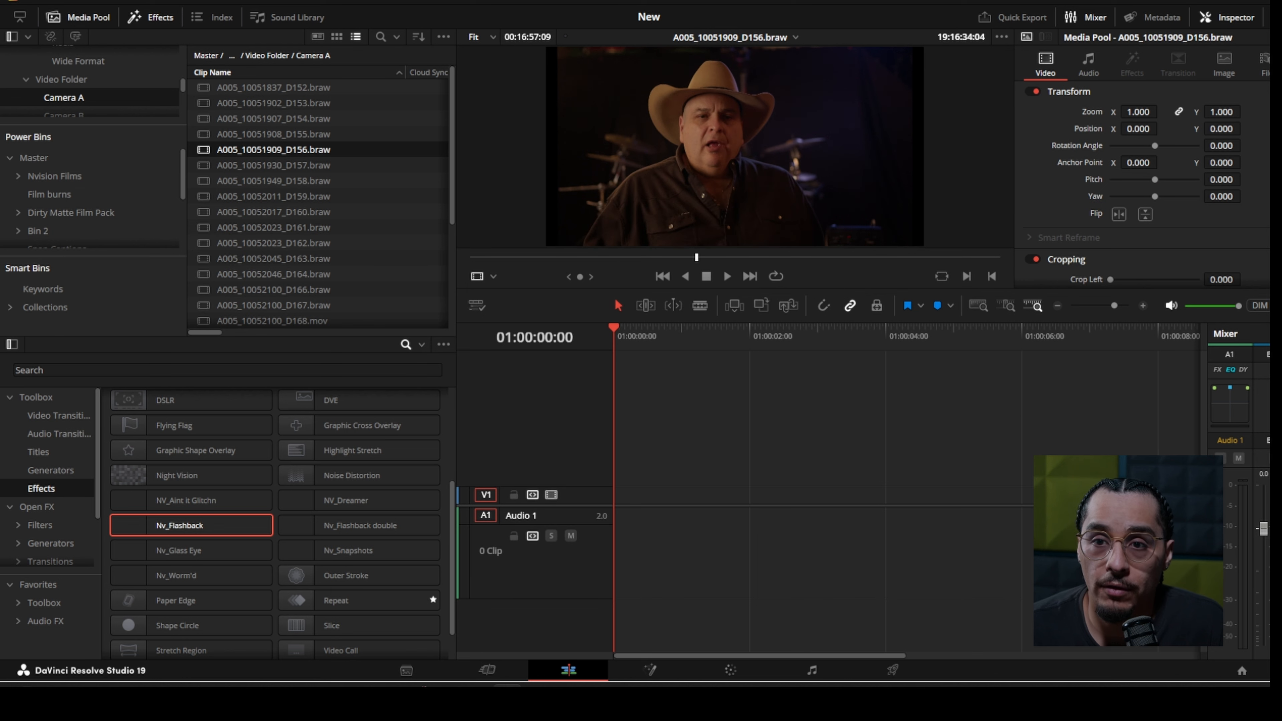
pyautogui.press('space')
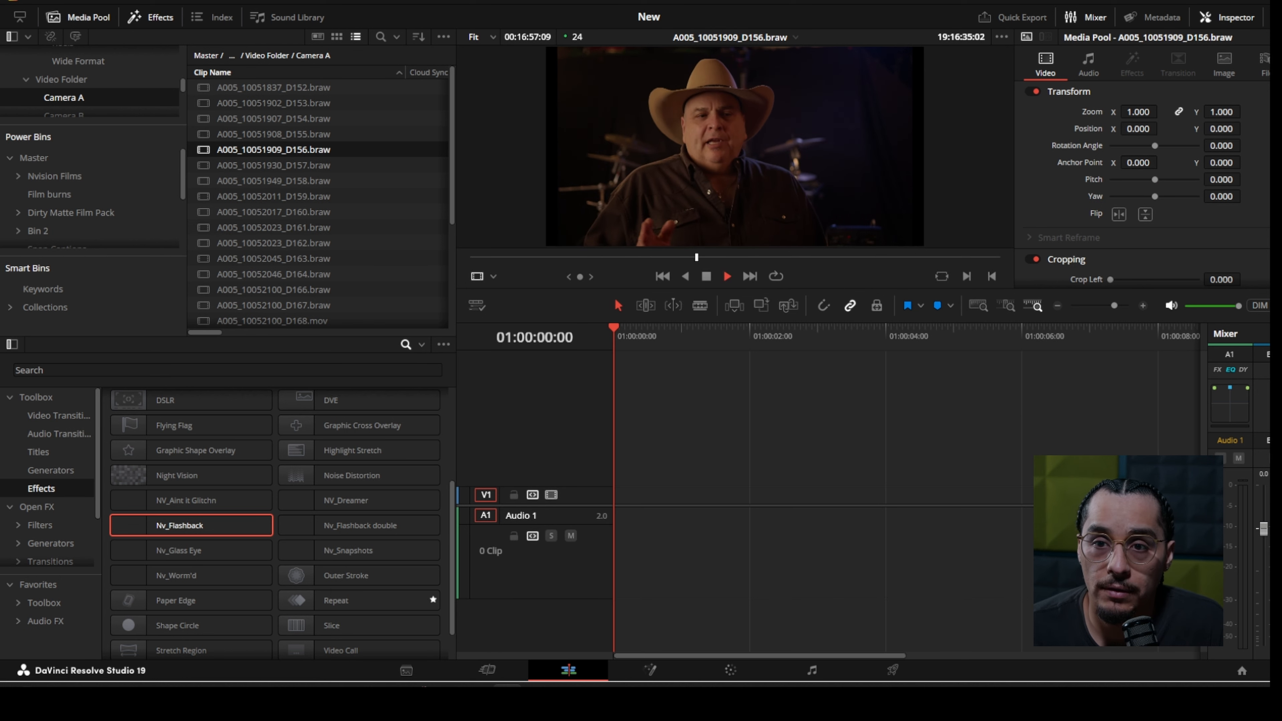
pyautogui.moveTo(283, 150); pyautogui.dragTo(636, 454)
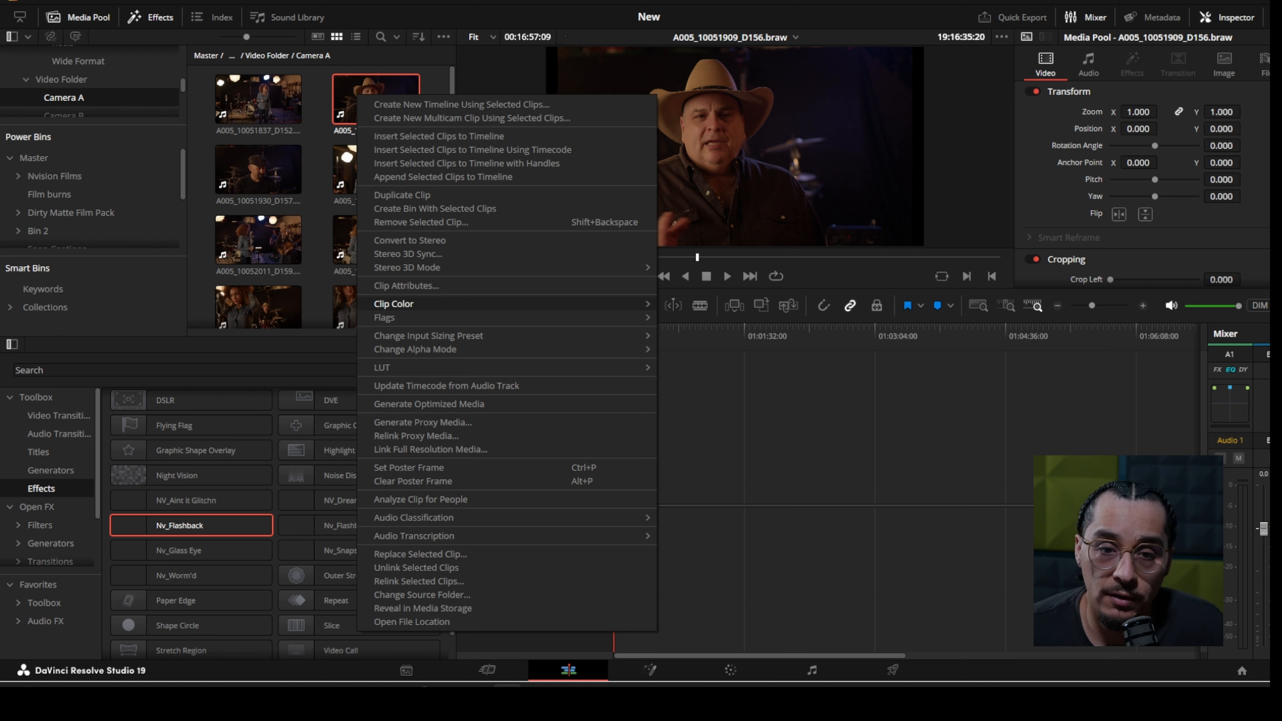
# Step: Set the clip color of the D156 and D157 clips in Camera A to Orange
pyautogui.moveTo(393, 303)
pyautogui.click(689, 323)
pyautogui.click(258, 169)
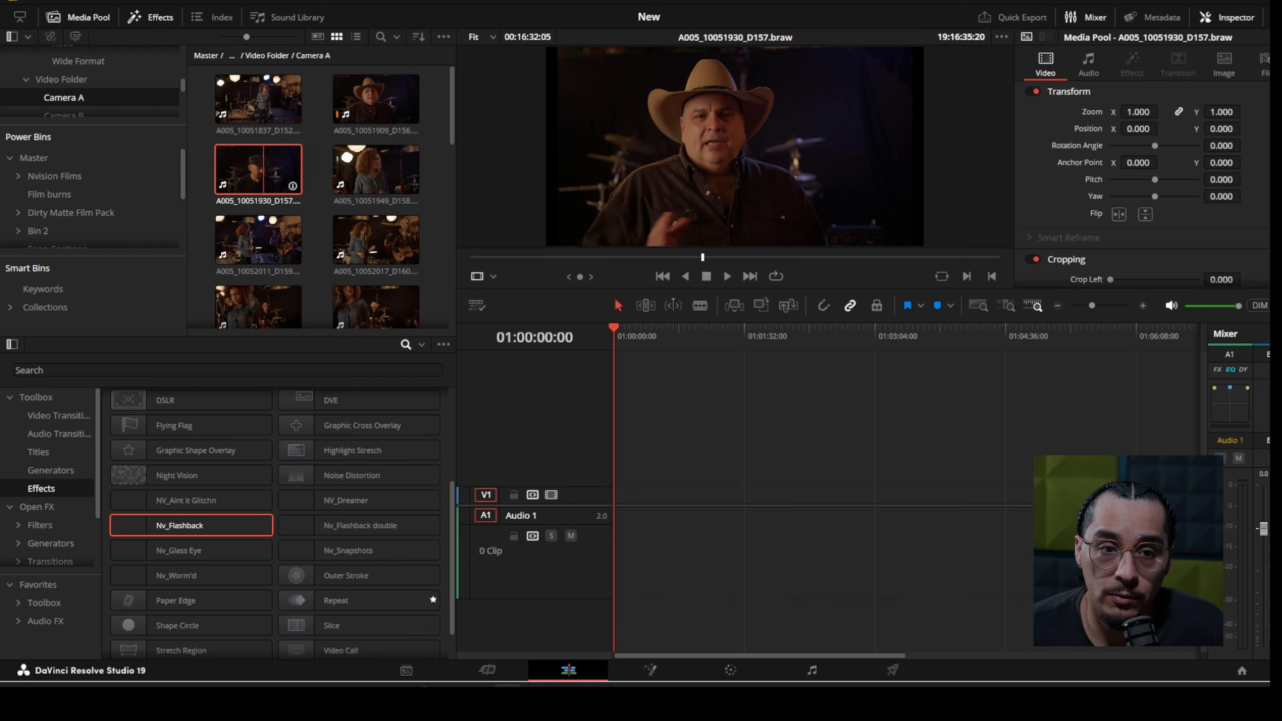
pyautogui.rightClick(264, 158)
pyautogui.moveTo(300, 366)
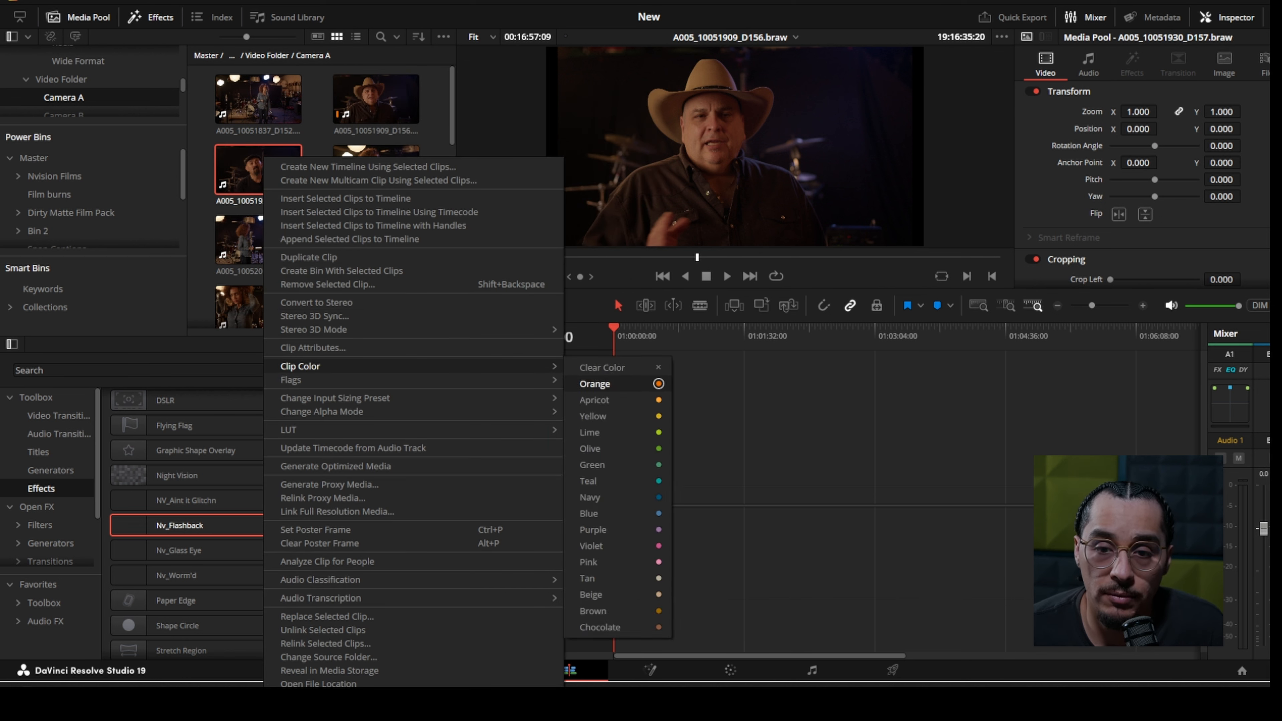
pyautogui.click(595, 383)
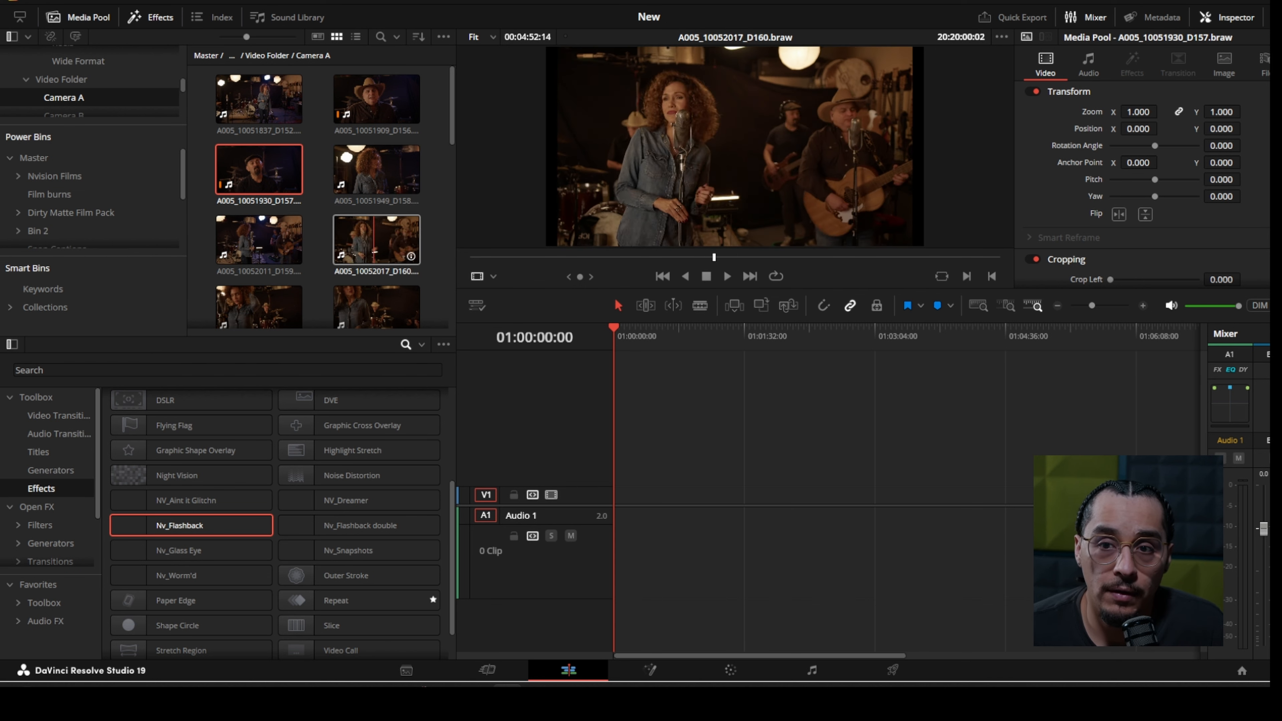
# Step: Set the clip color of the D160 and D159 band performance clips to Violet
pyautogui.rightClick(375, 240)
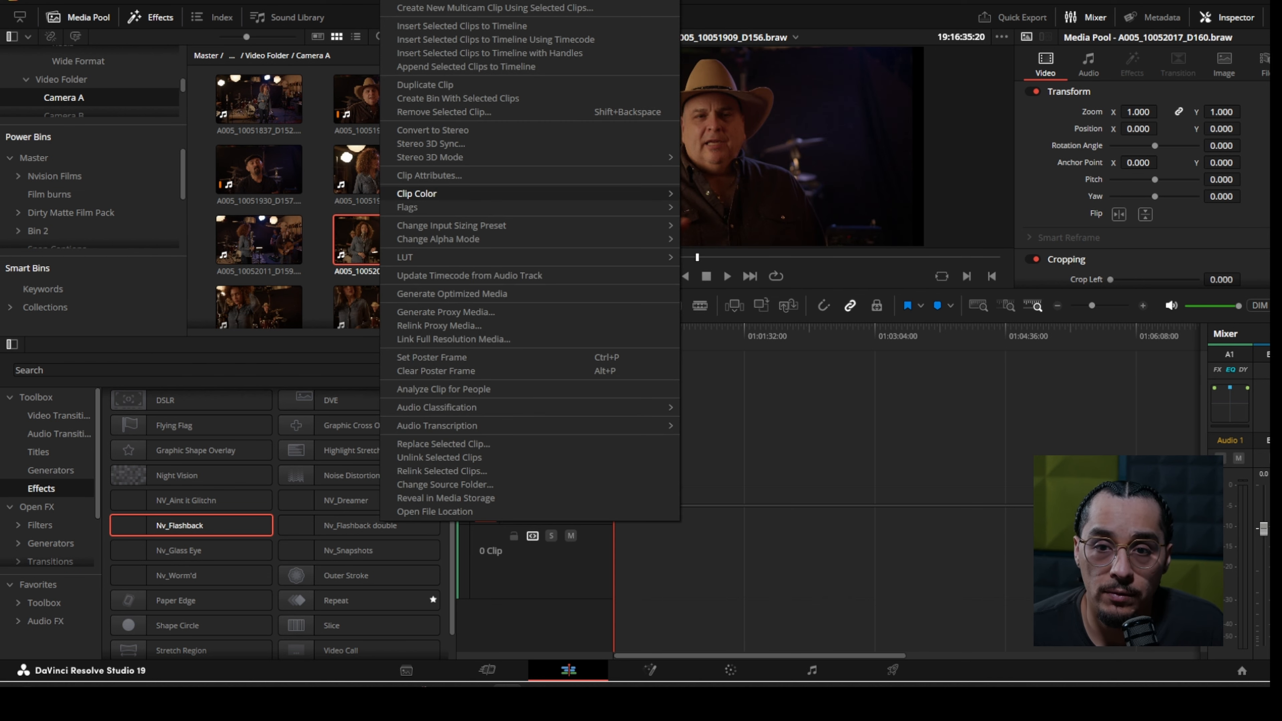
pyautogui.moveTo(631, 193)
pyautogui.click(707, 374)
pyautogui.rightClick(250, 241)
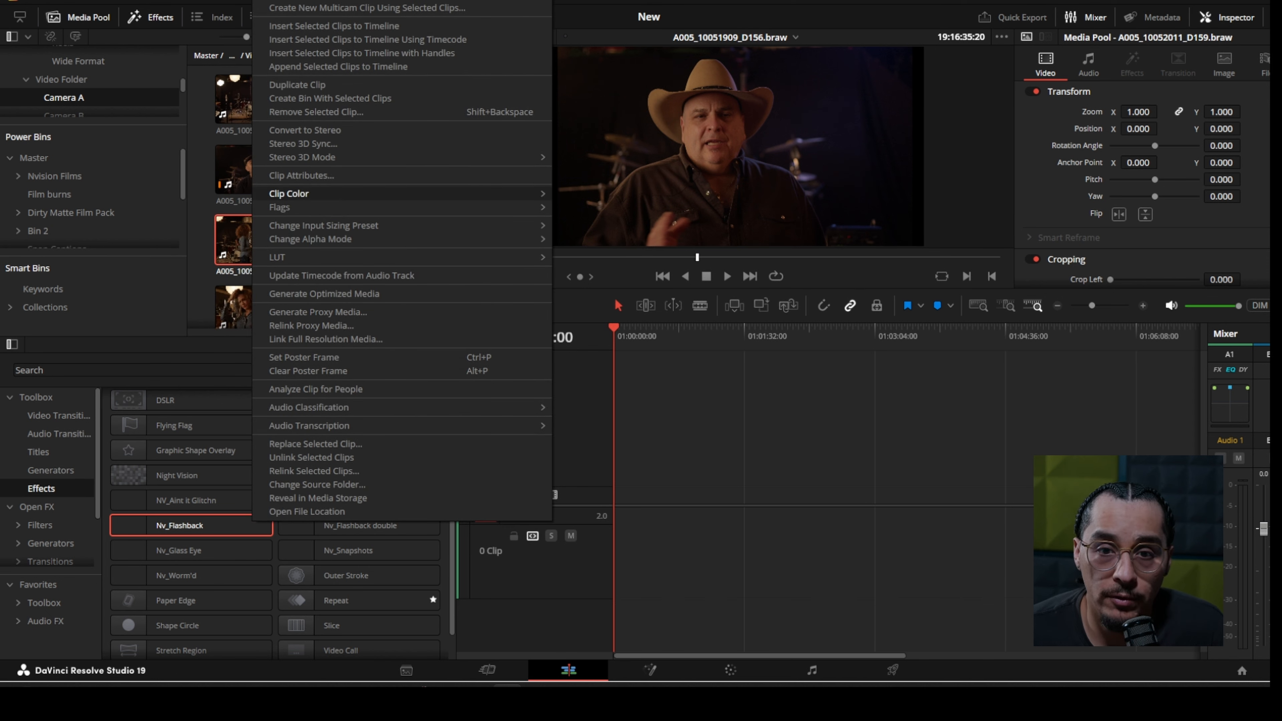
pyautogui.moveTo(540, 194)
pyautogui.click(578, 341)
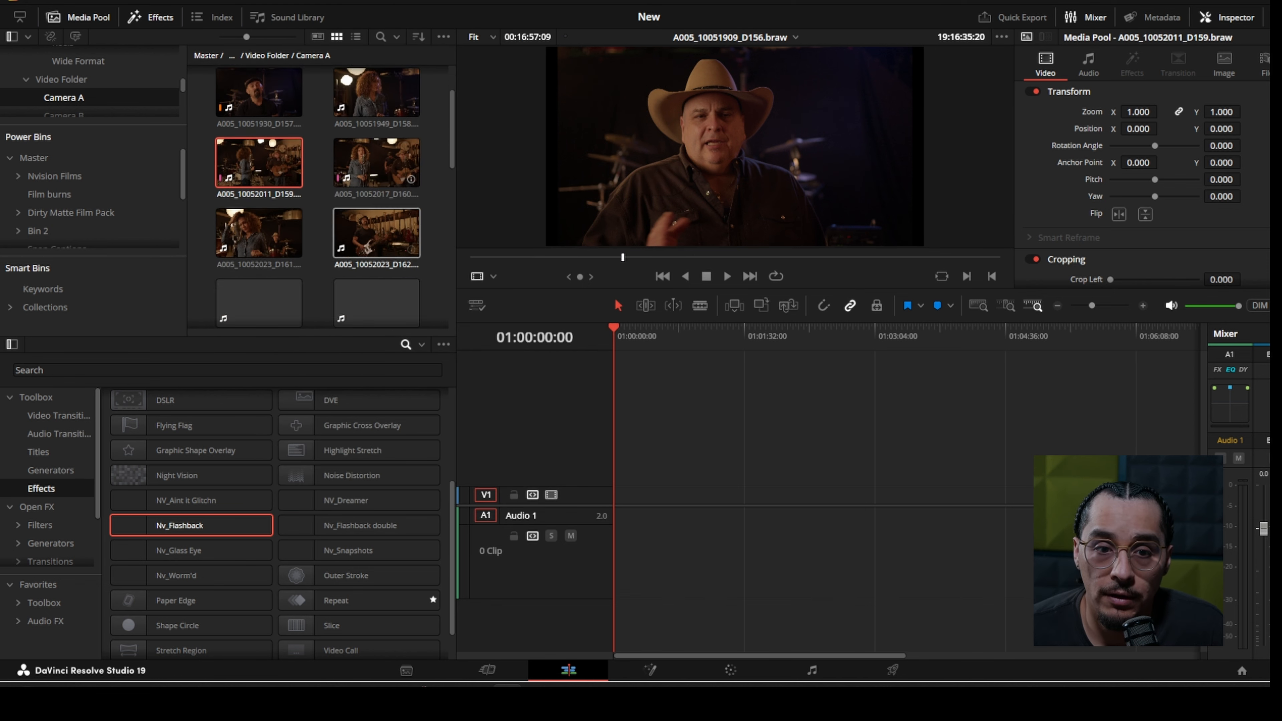
# Step: Set the clip color of the D162 clip to Lime and place the five color-coded clips at the start of Timeline 1
pyautogui.scroll(2, 321, 197)
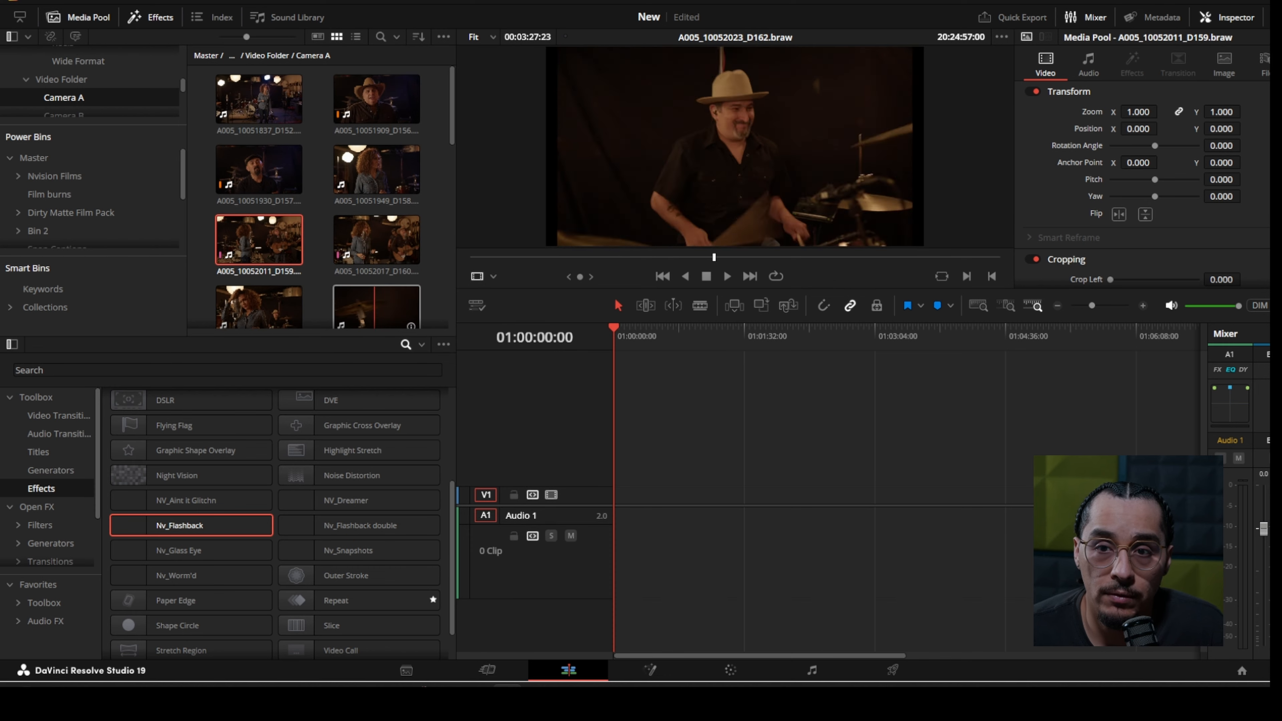
pyautogui.scroll(-1, 375, 307)
pyautogui.rightClick(375, 257)
pyautogui.moveTo(444, 194)
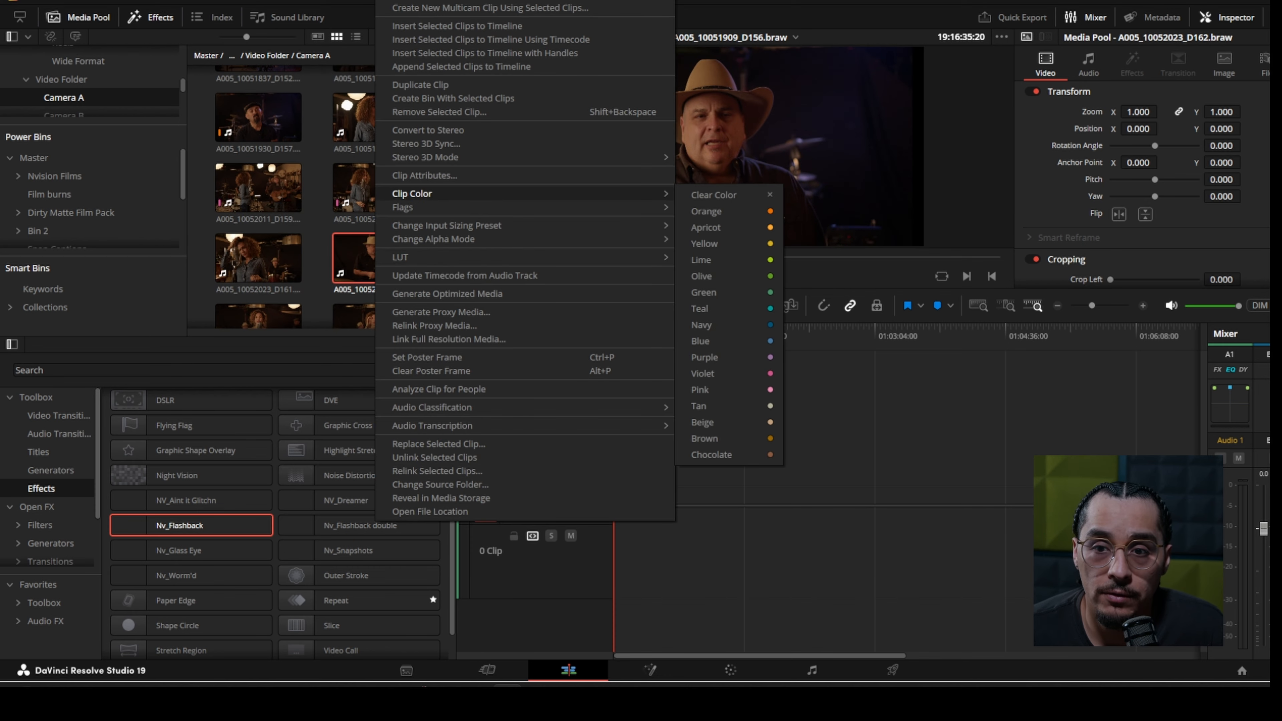
pyautogui.click(707, 260)
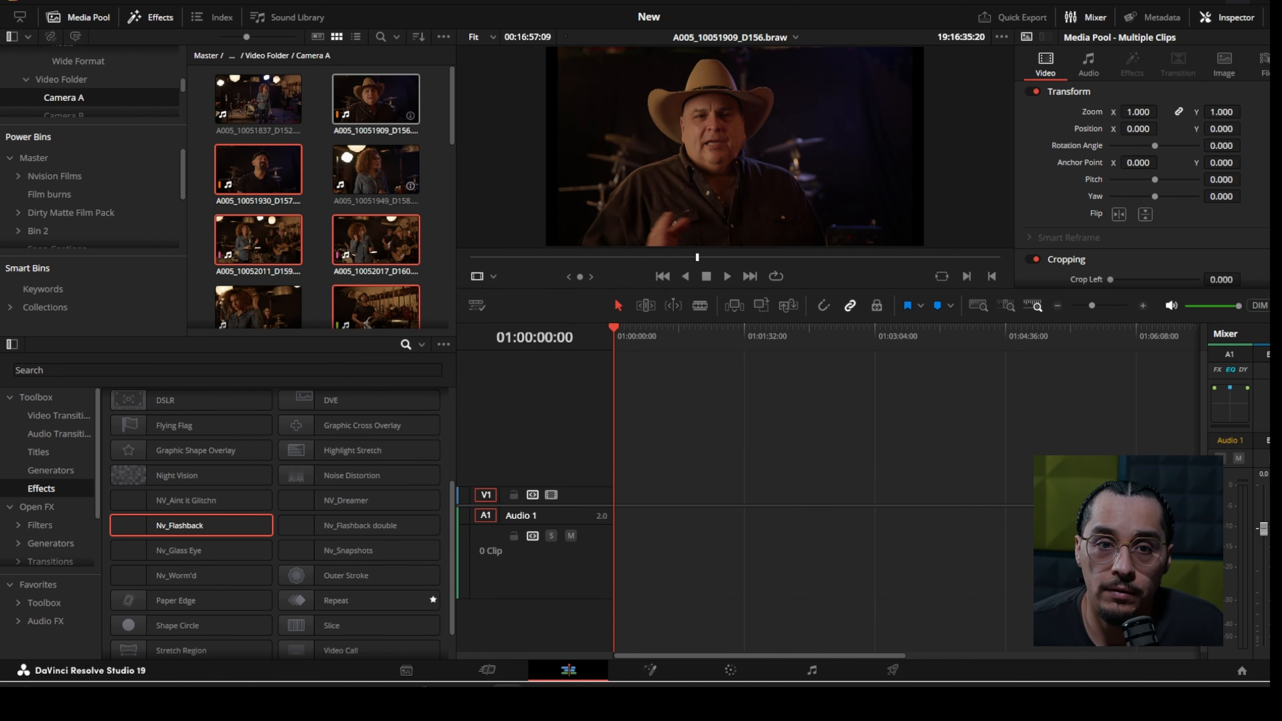
pyautogui.moveTo(374, 101); pyautogui.dragTo(616, 493)
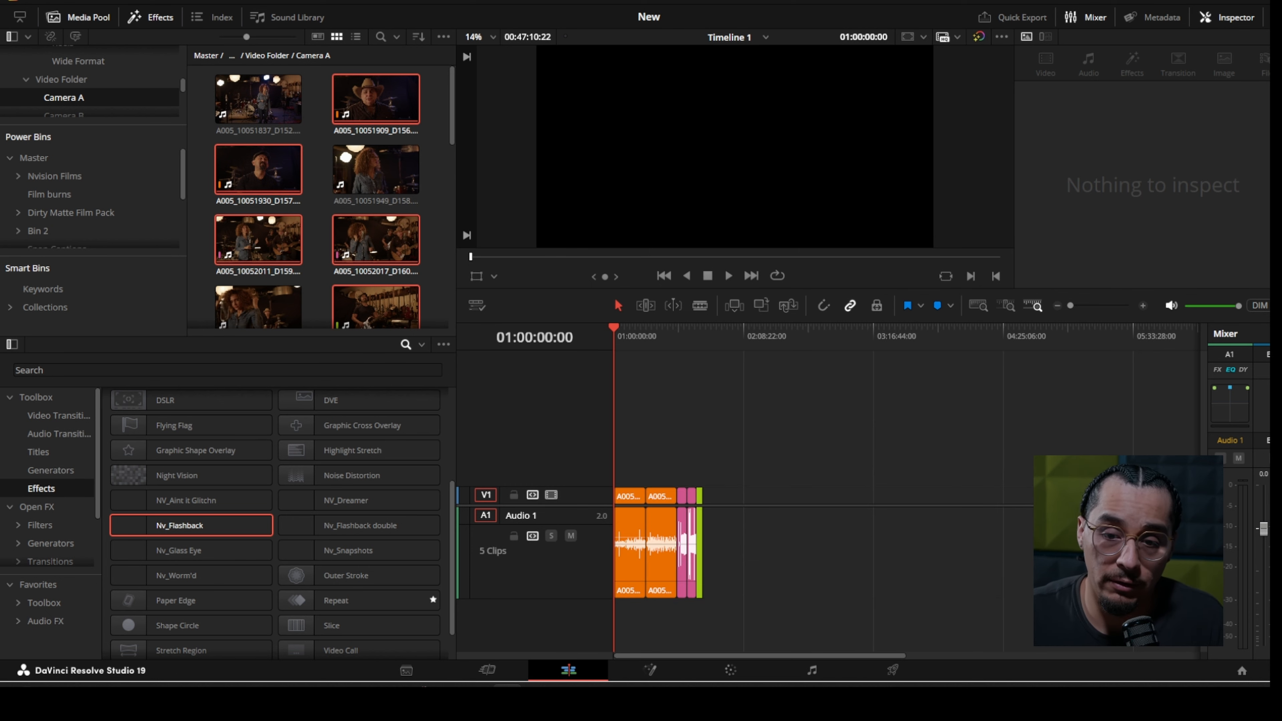
# Step: On the Color page, filter the timeline clips to show only those with the Orange clip color
pyautogui.hotkey('shift', '6')
pyautogui.click(262, 17)
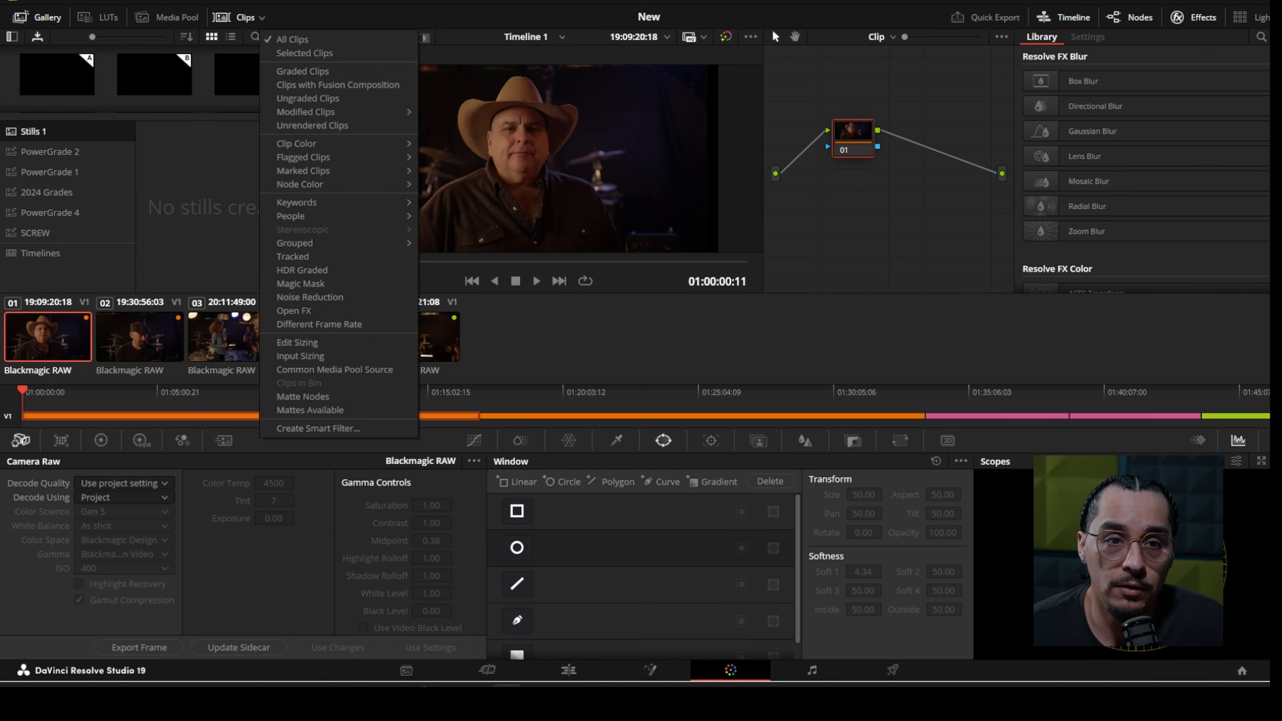
pyautogui.moveTo(296, 144)
pyautogui.click(448, 177)
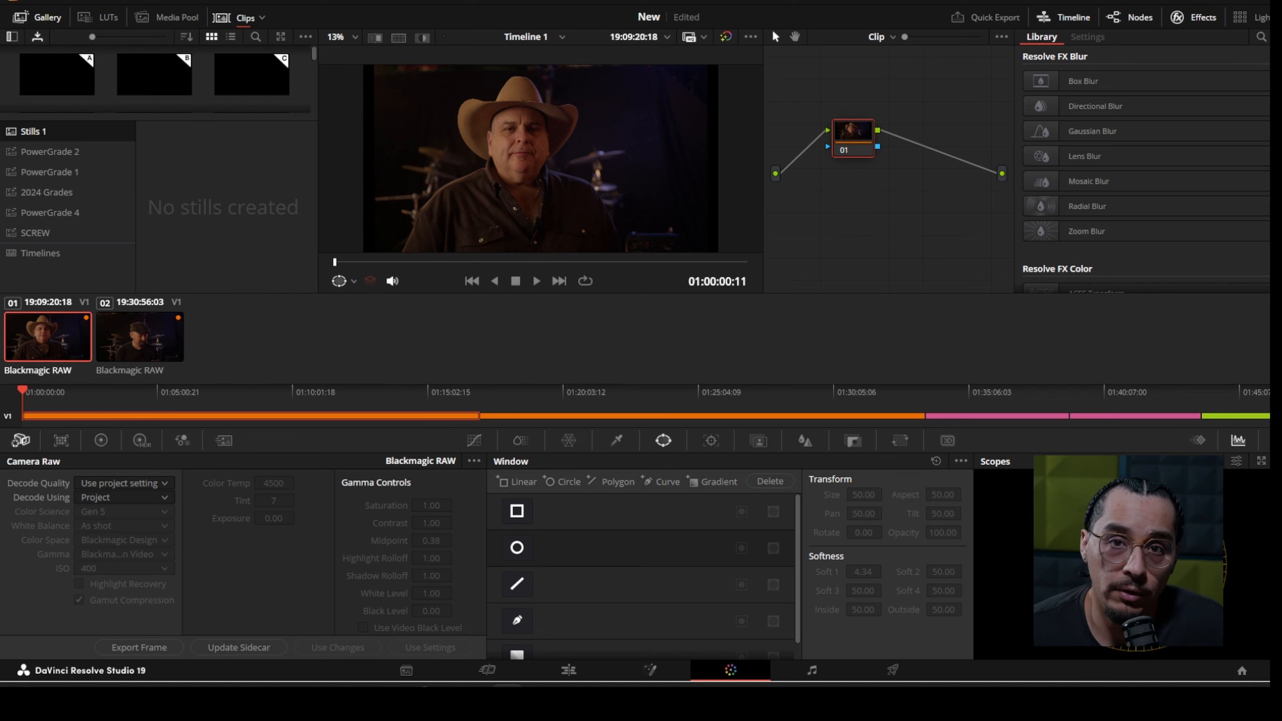
# Step: Step back and forth between the two orange-coded clips and turn on the viewer's image wipe
pyautogui.press('Down')
pyautogui.press('Up')
pyautogui.press('Down')
pyautogui.press('Up')
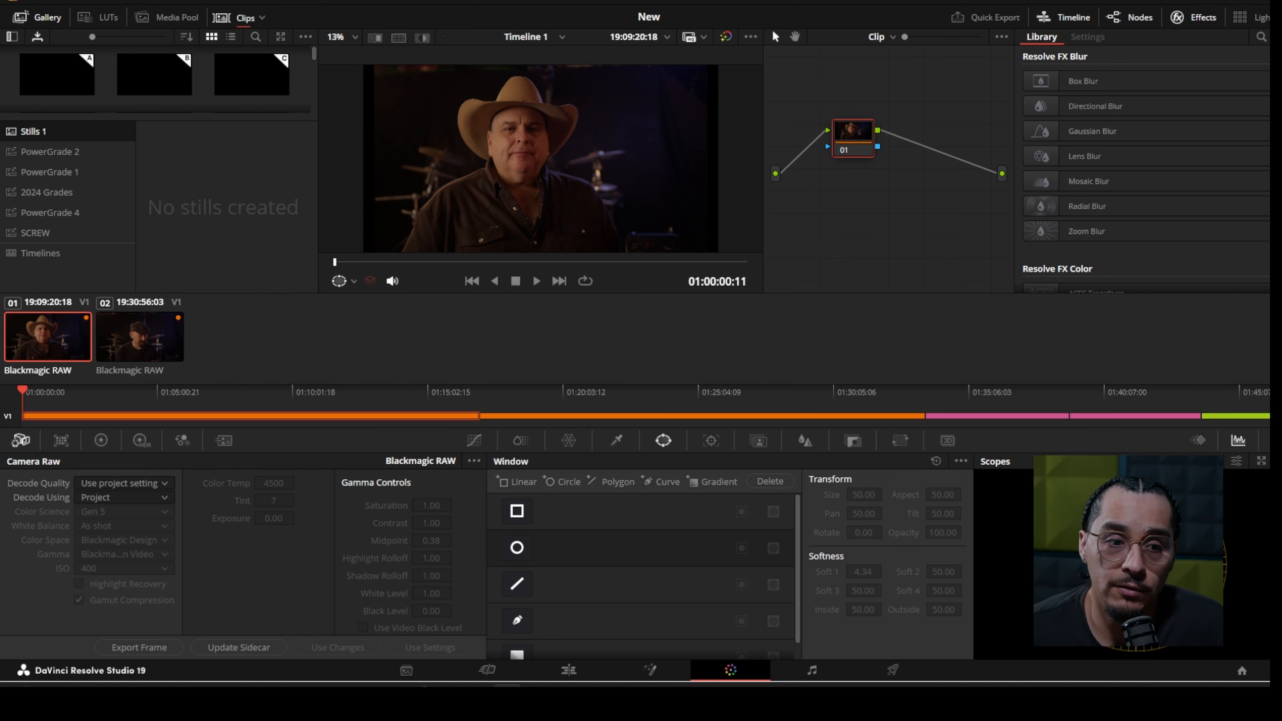
pyautogui.hotkey('ctrl', 'alt', 'w')
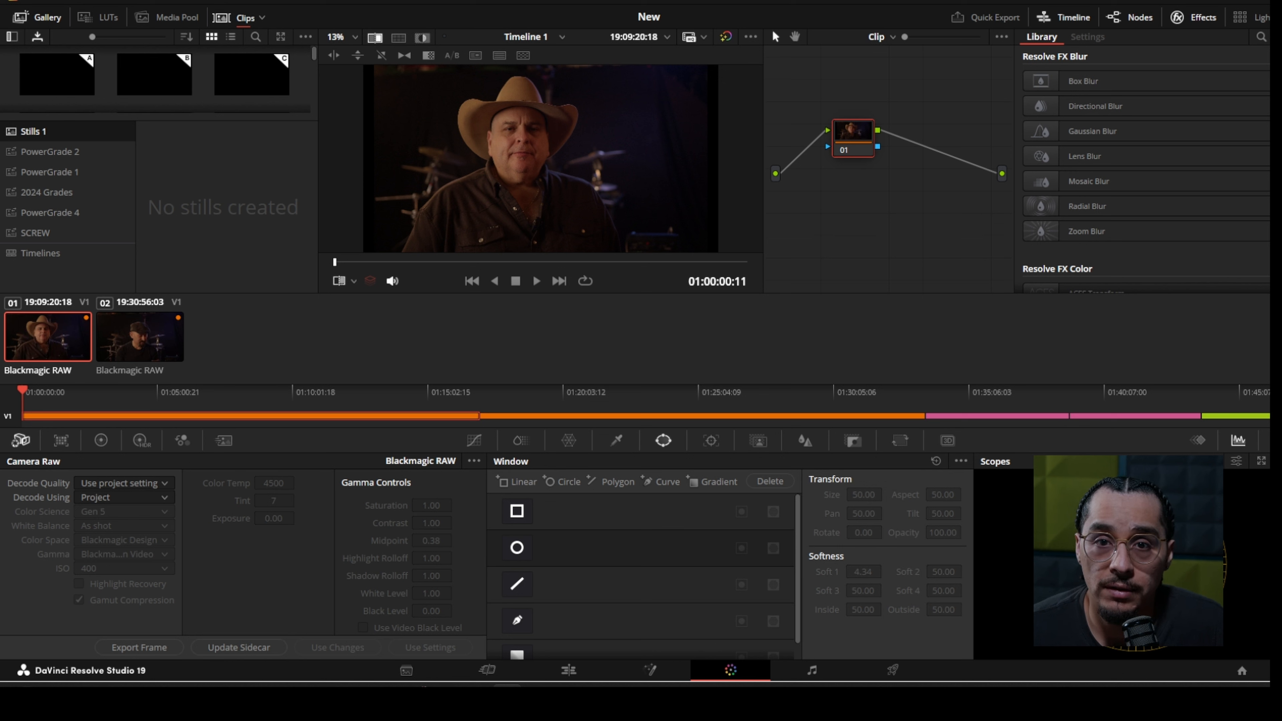
# Step: Turn on the viewer's split screen and set it to compare Neighbor Clips
pyautogui.click(398, 38)
pyautogui.click(378, 54)
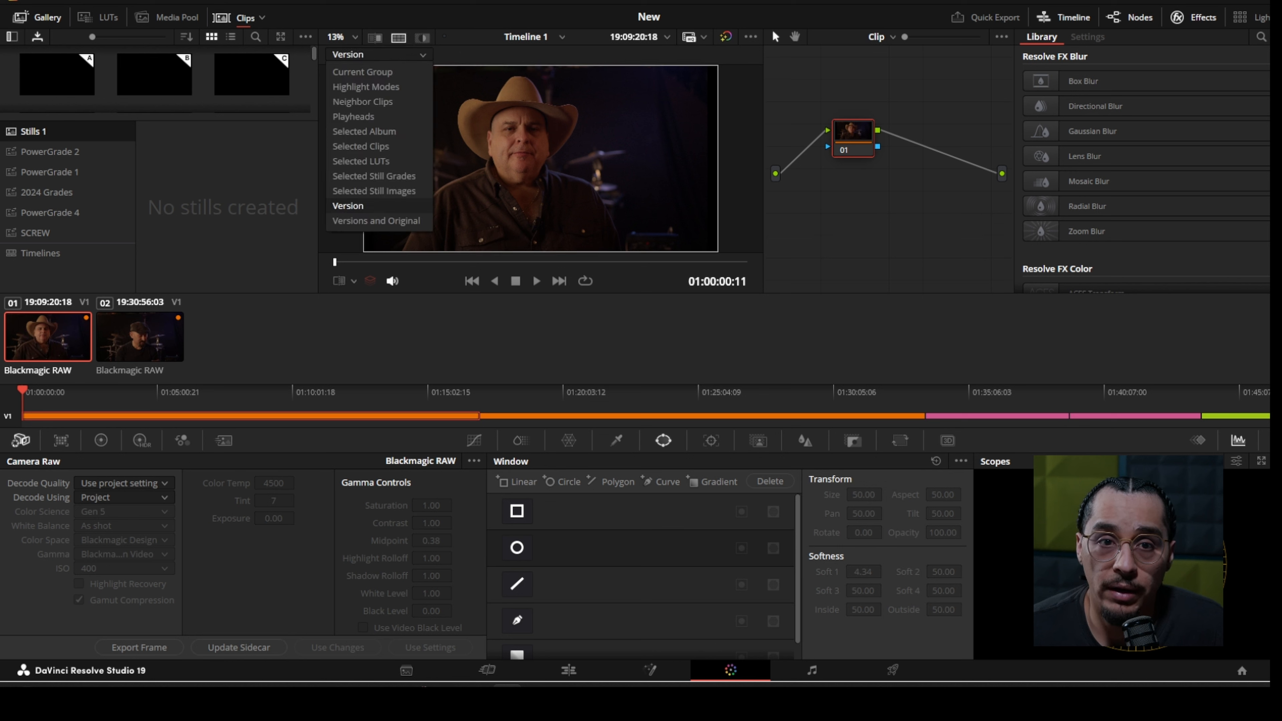
pyautogui.click(363, 102)
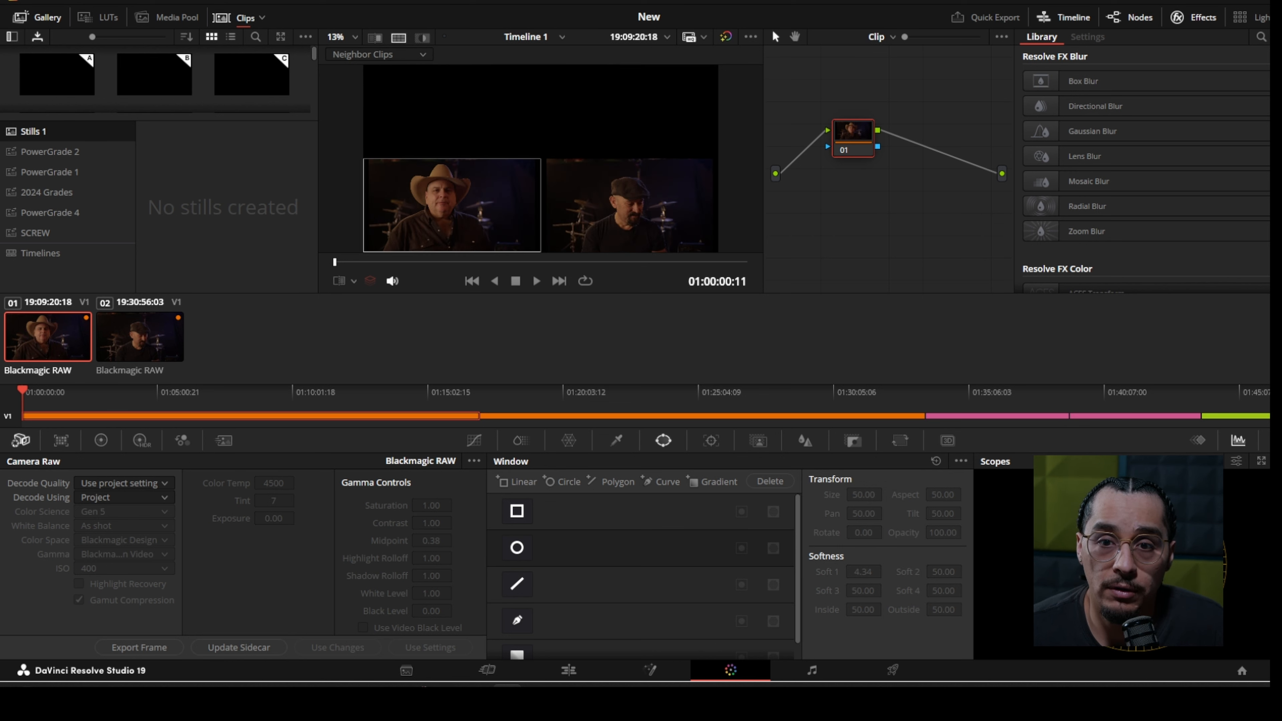
# Step: Select both orange-coded clips and set the split screen to compare Selected Clips, with the second clip as the current one
pyautogui.keyDown('ctrl'); pyautogui.click(140, 336); pyautogui.keyUp('ctrl')
pyautogui.click(378, 55)
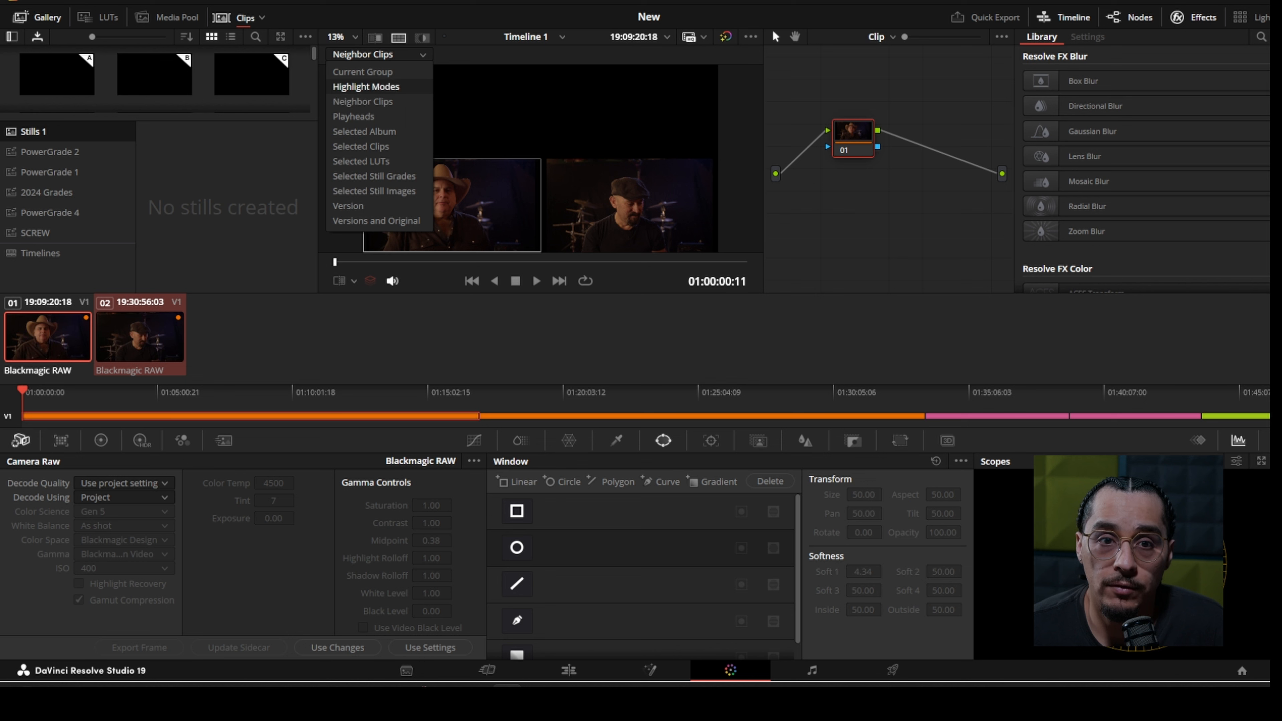
pyautogui.click(361, 147)
pyautogui.click(140, 336)
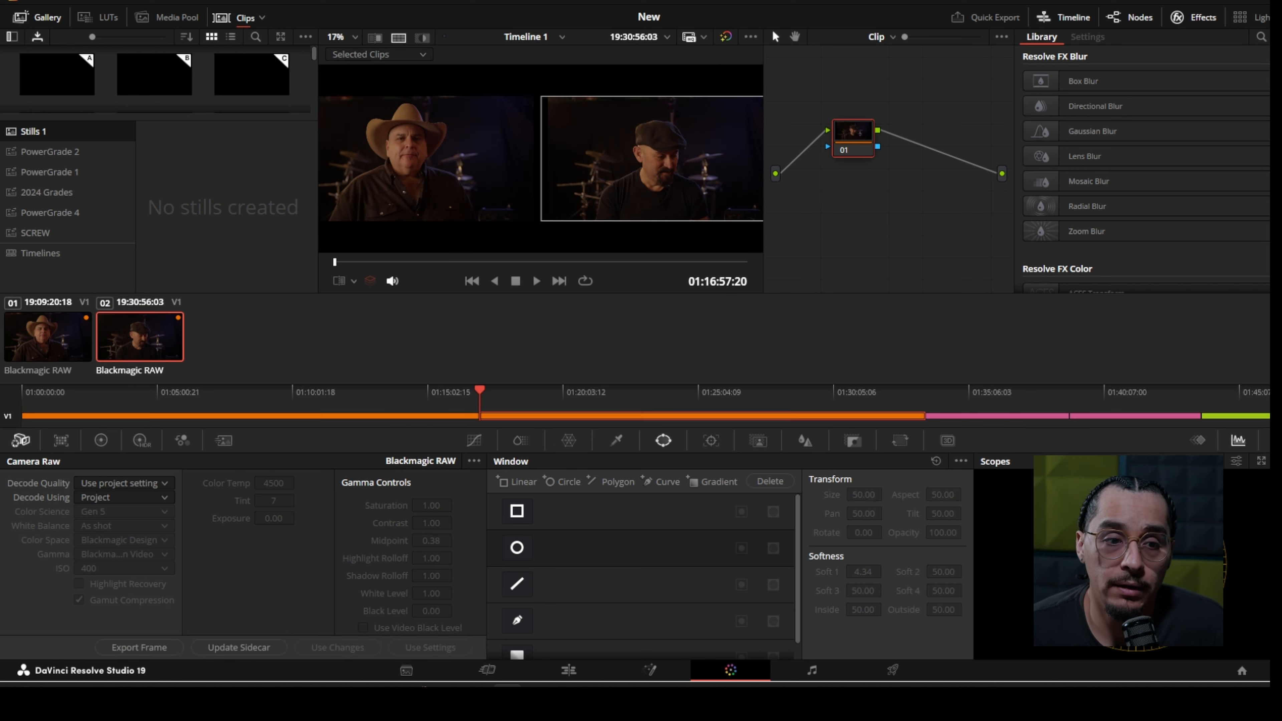
# Step: Set the Camera Raw decoding of the first orange-coded clip, the man in the cowboy hat, to Clip
pyautogui.click(48, 336)
pyautogui.click(124, 497)
pyautogui.click(96, 559)
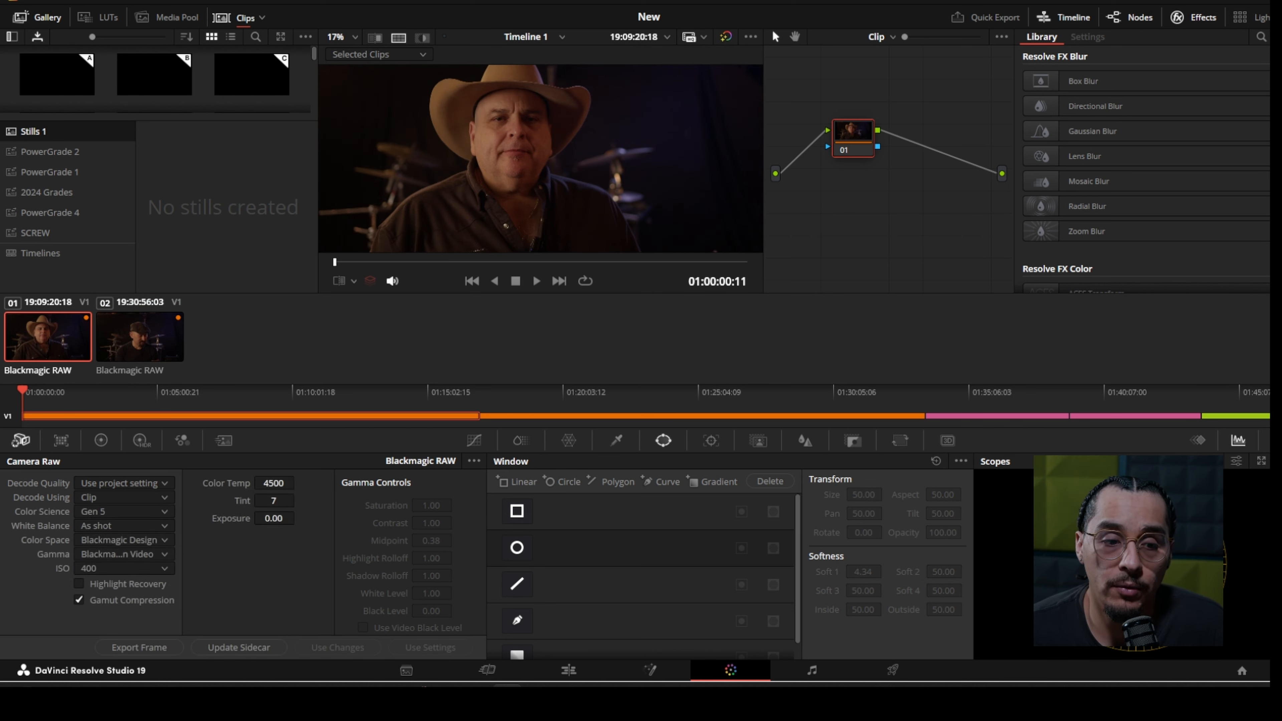
# Step: With both orange-coded clips selected, set the second clip's Camera Raw decoding to Clip and raise the exposure to 0.41
pyautogui.click(139, 337)
pyautogui.keyDown('ctrl'); pyautogui.click(48, 337); pyautogui.keyUp('ctrl')
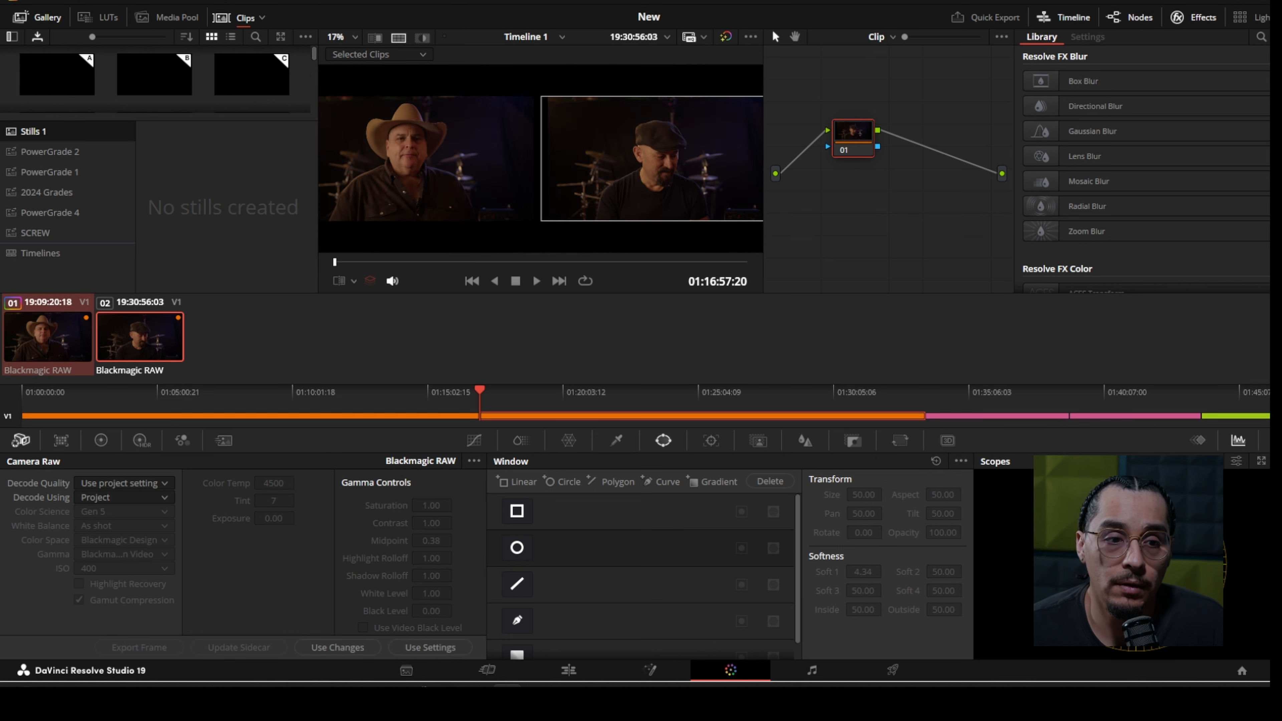
pyautogui.click(124, 497)
pyautogui.click(94, 559)
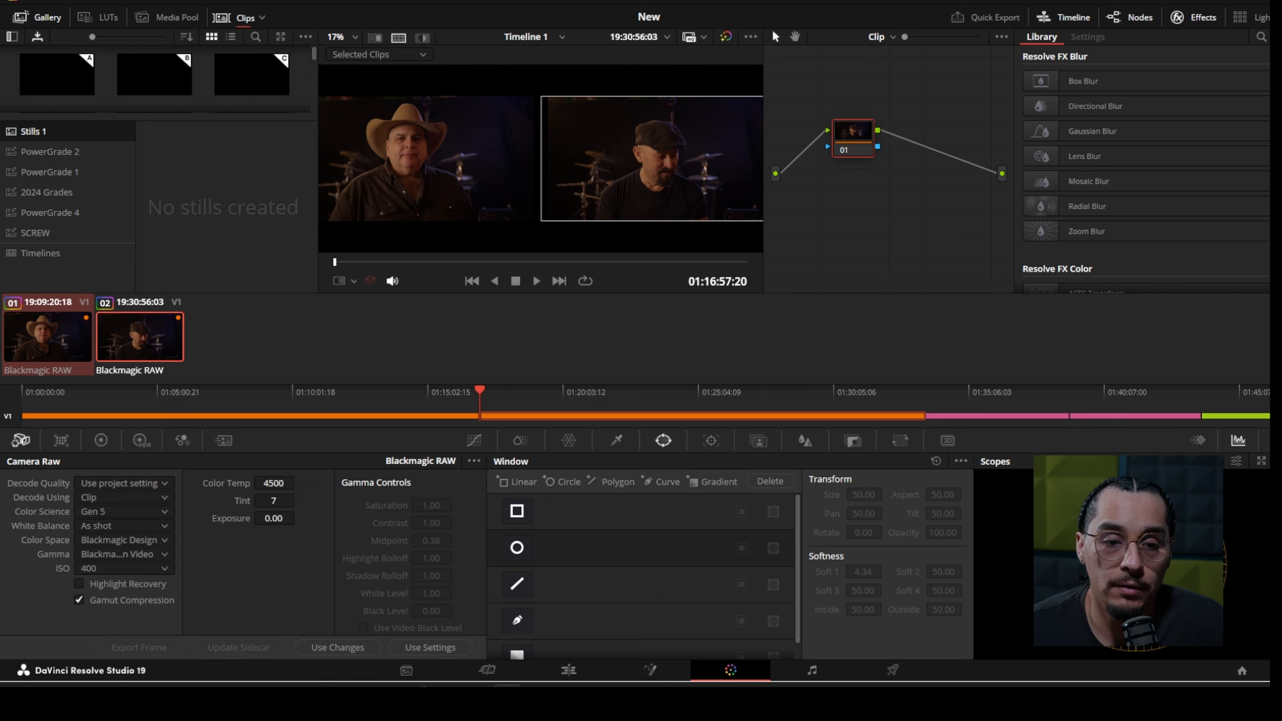
pyautogui.moveTo(274, 518); pyautogui.dragTo(283, 518)
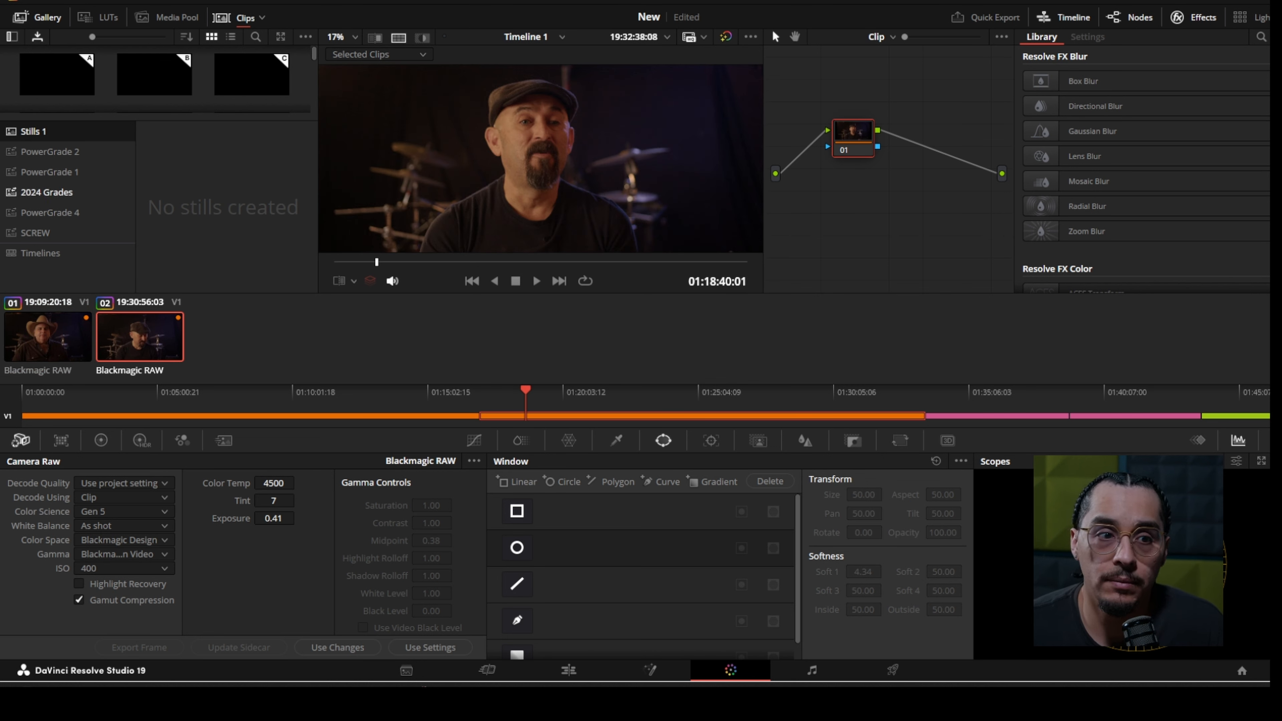
# Step: Apply the 1.22.2 grade from the 2024 Grades album to both orange-coded clips and view the first one
pyautogui.click(46, 193)
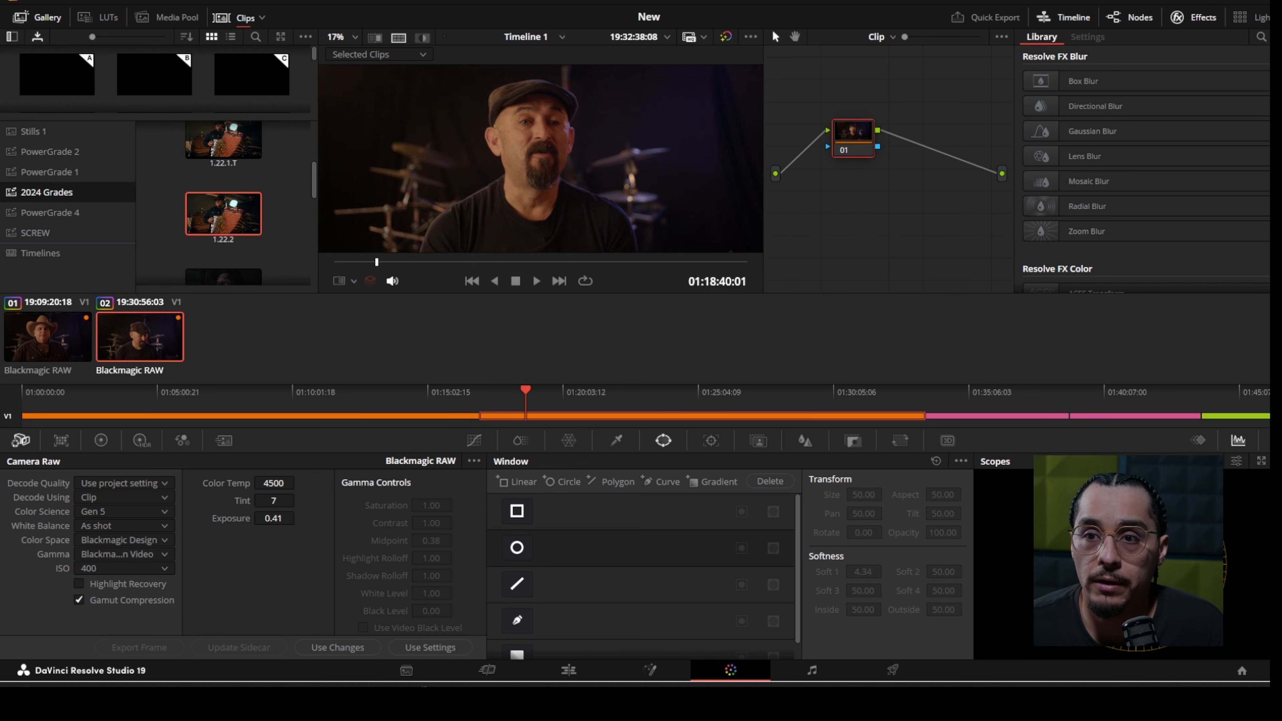
pyautogui.middleClick(223, 214)
pyautogui.click(48, 336)
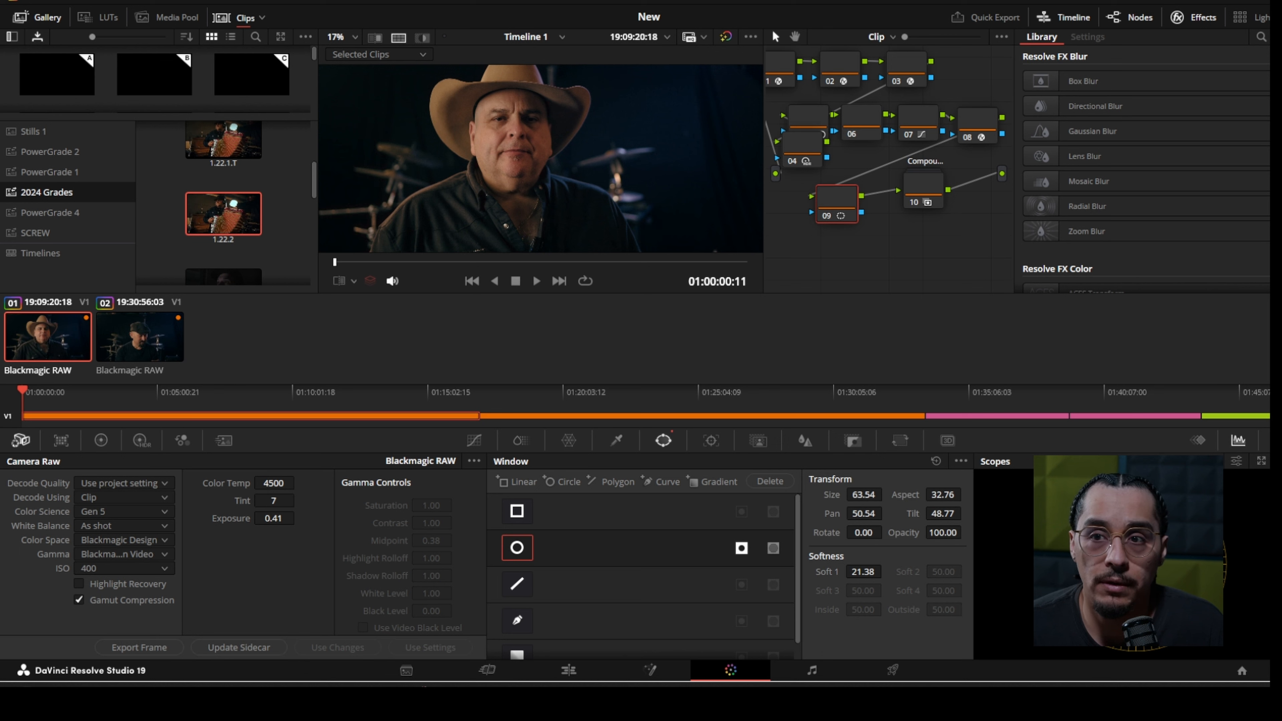
# Step: Try to switch the node graph from Clip to Timeline mode
pyautogui.click(892, 37)
pyautogui.click(901, 74)
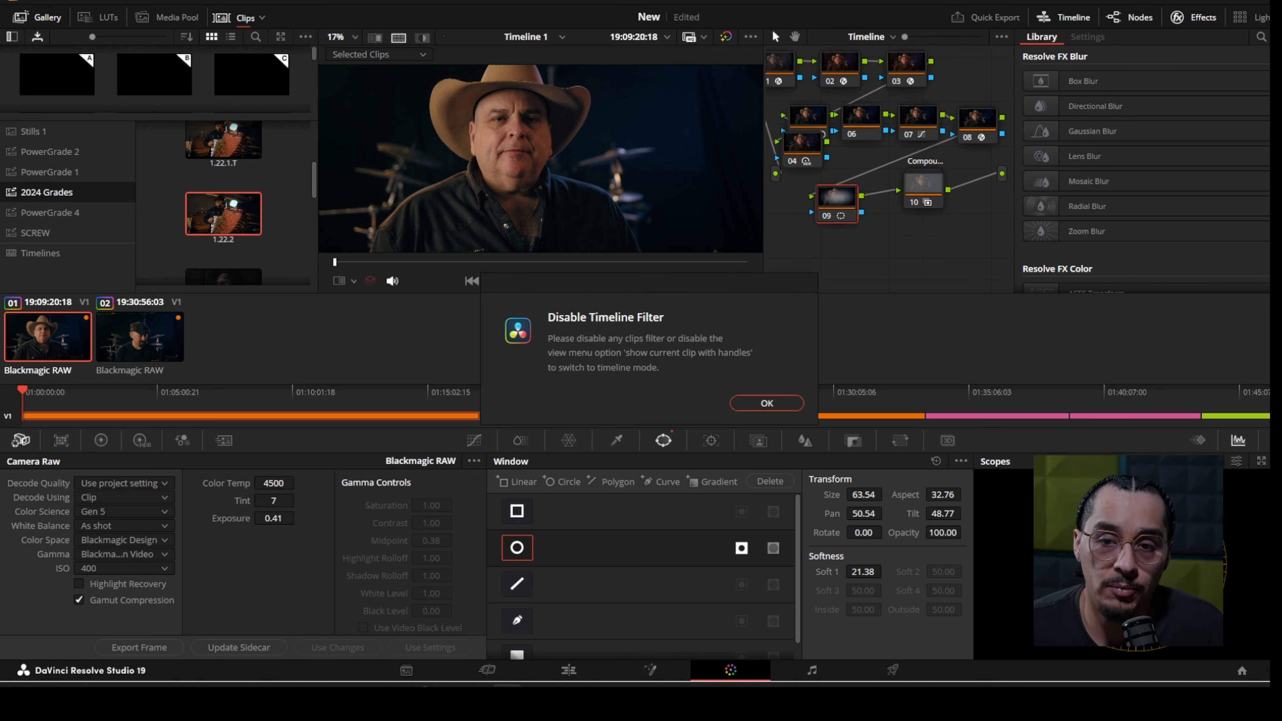
pyautogui.click(766, 403)
# Step: Open the filter options for the timeline clips
pyautogui.click(262, 17)
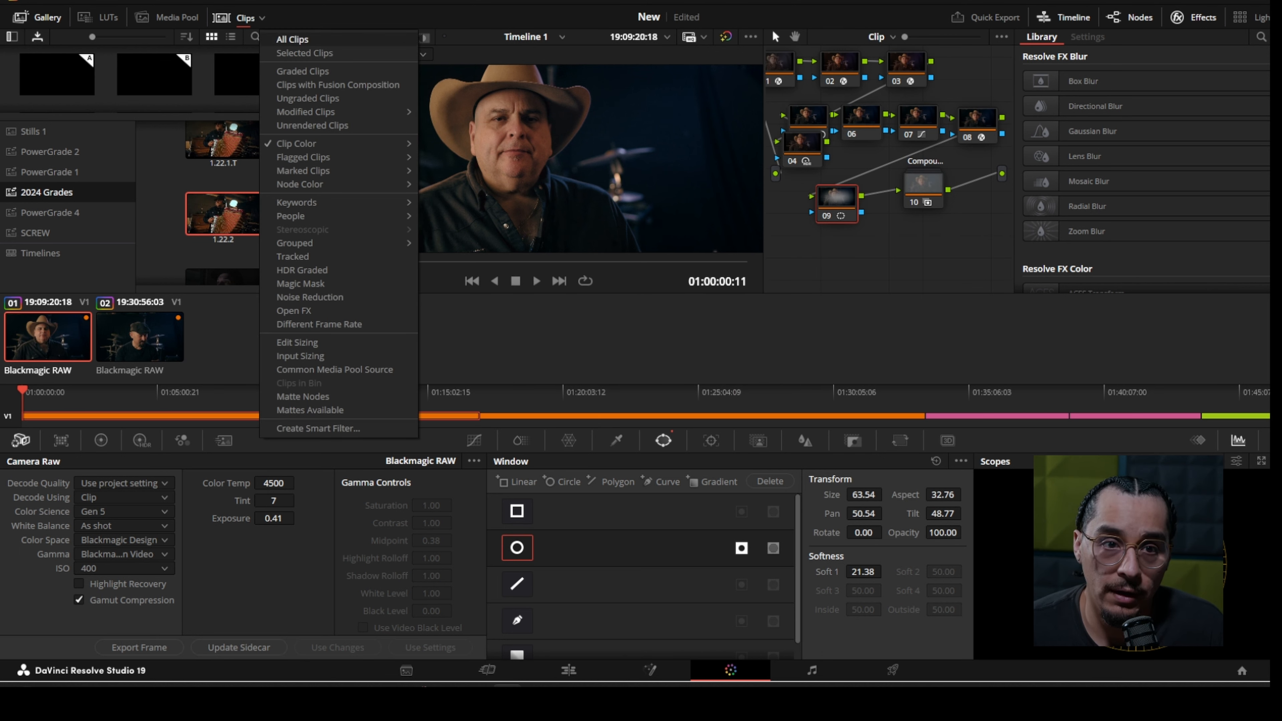